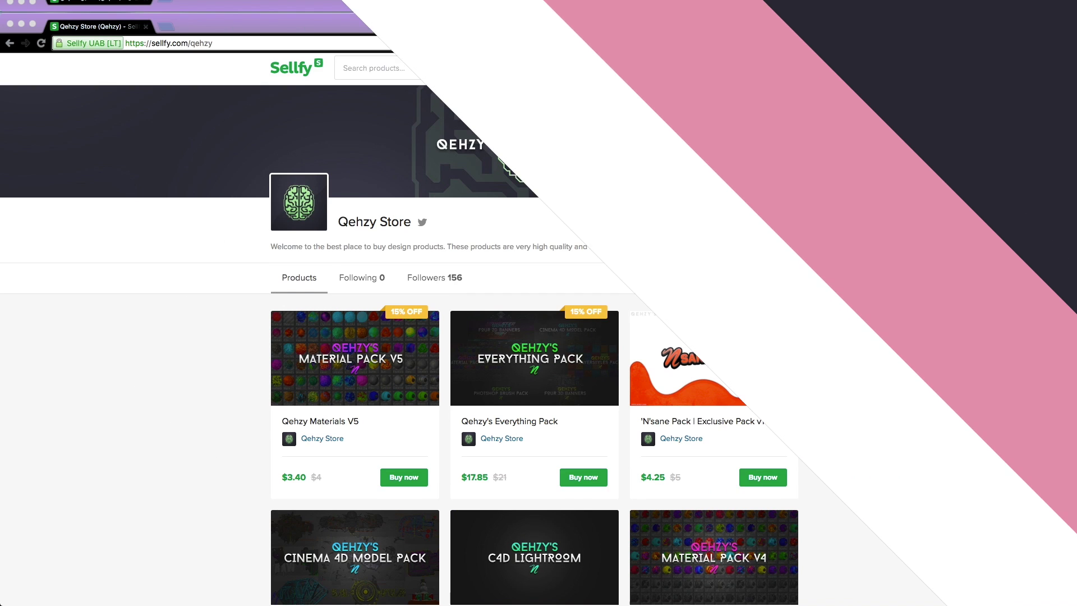
Step: Look through the design packs offered on the Qehzy Store page
scroll(859, 289, "down", 5)
scroll(859, 291, "down", 3)
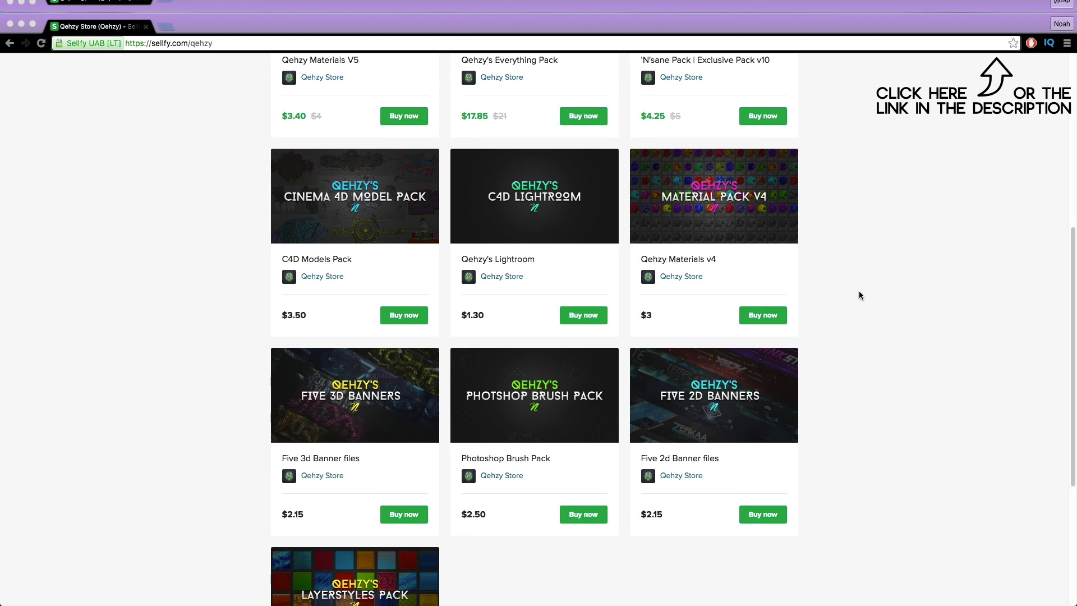
scroll(860, 291, "up", 10)
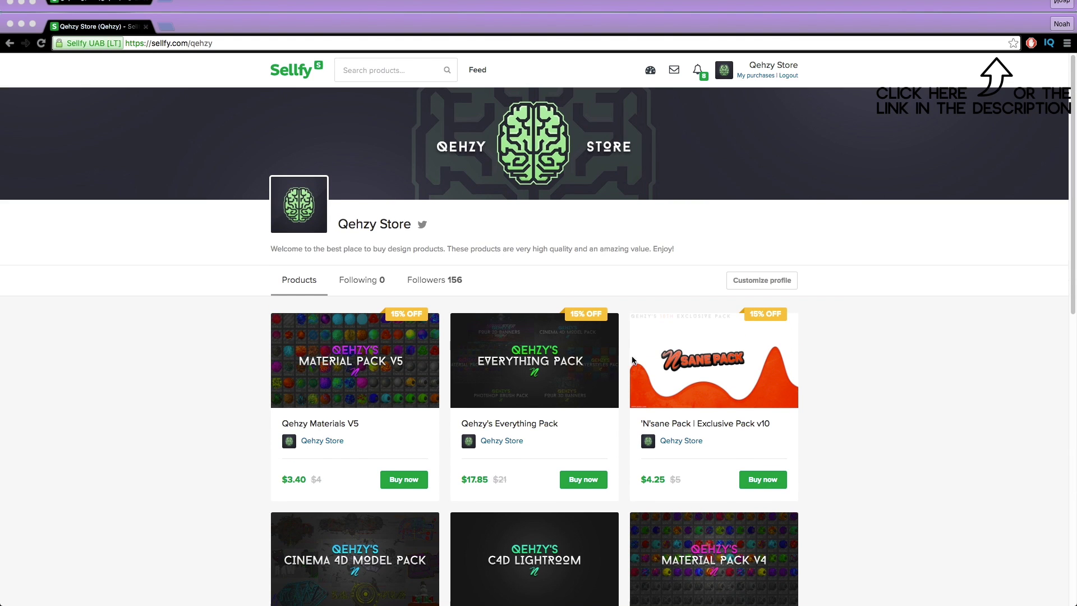
left_click(548, 384)
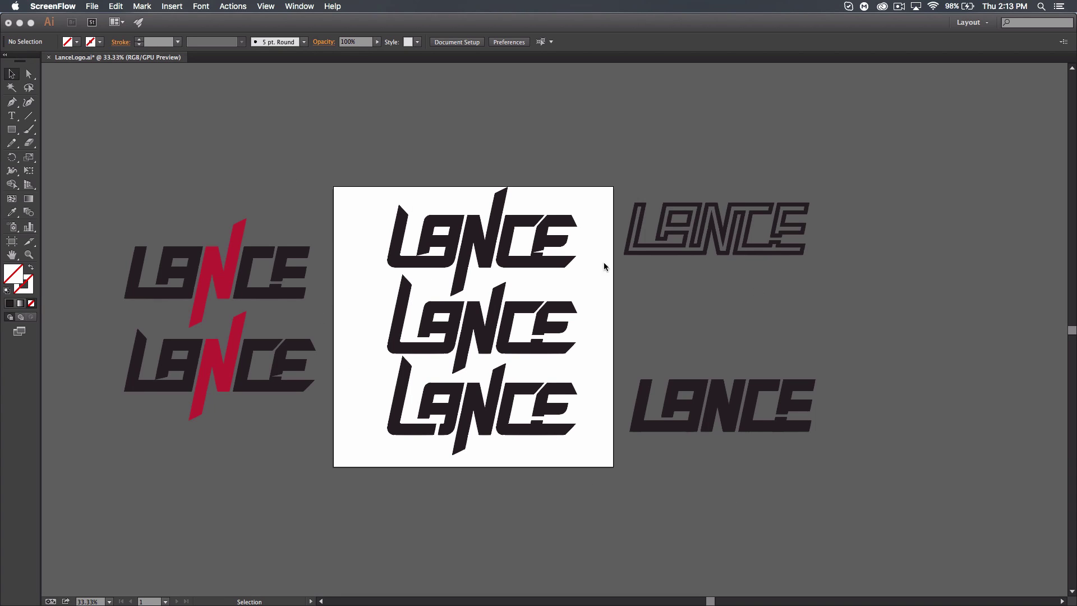
Step: Move the three black LANCE logos off the artboard to below the two red-accented versions
left_click(775, 337)
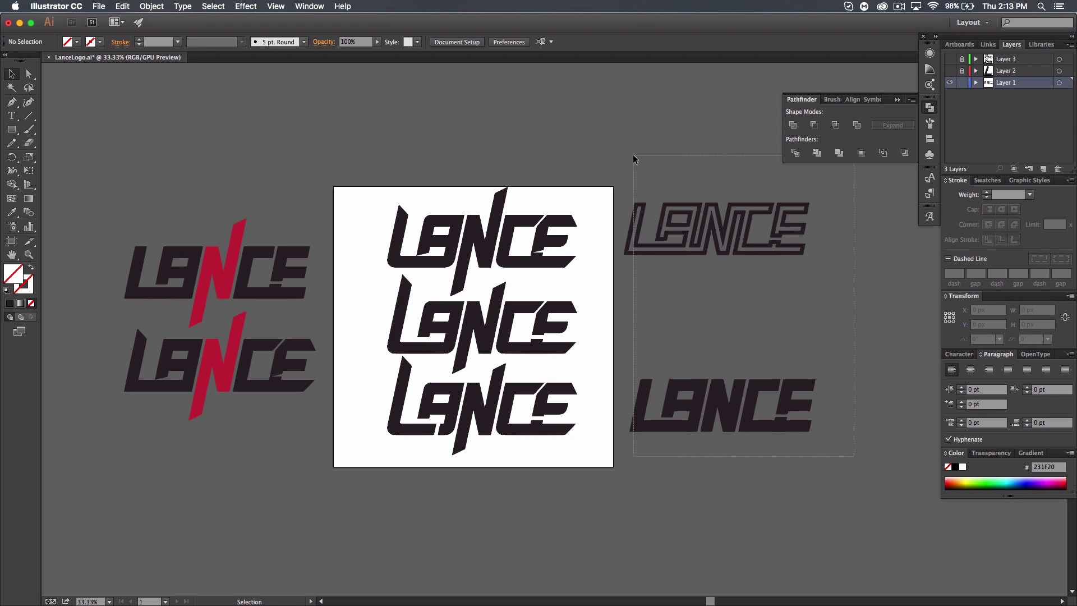
left_click_drag(607, 484, 339, 183)
left_click_drag(474, 259, 217, 484)
left_click(453, 355)
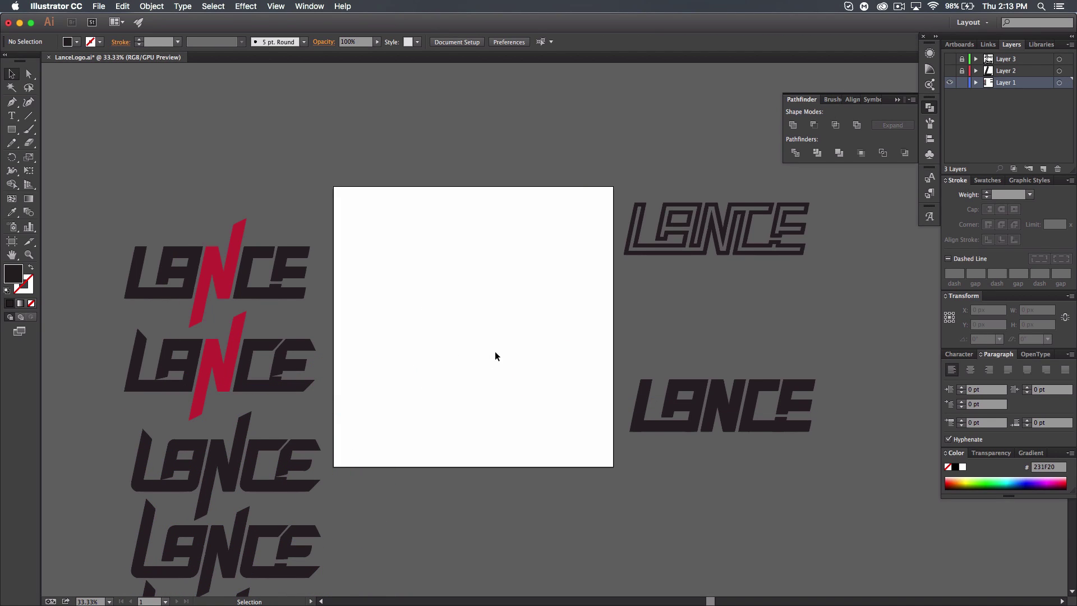
Step: Lock Layer 1 and add a new layer above Layer 3 for the new lettering
scroll(423, 201, "down", 3)
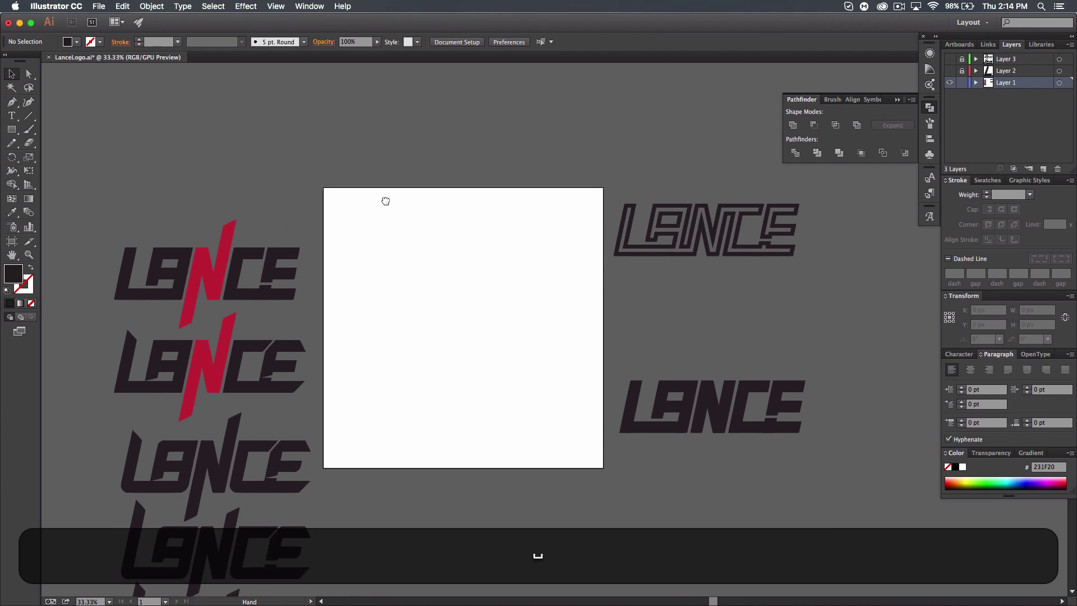
key("super+equal")
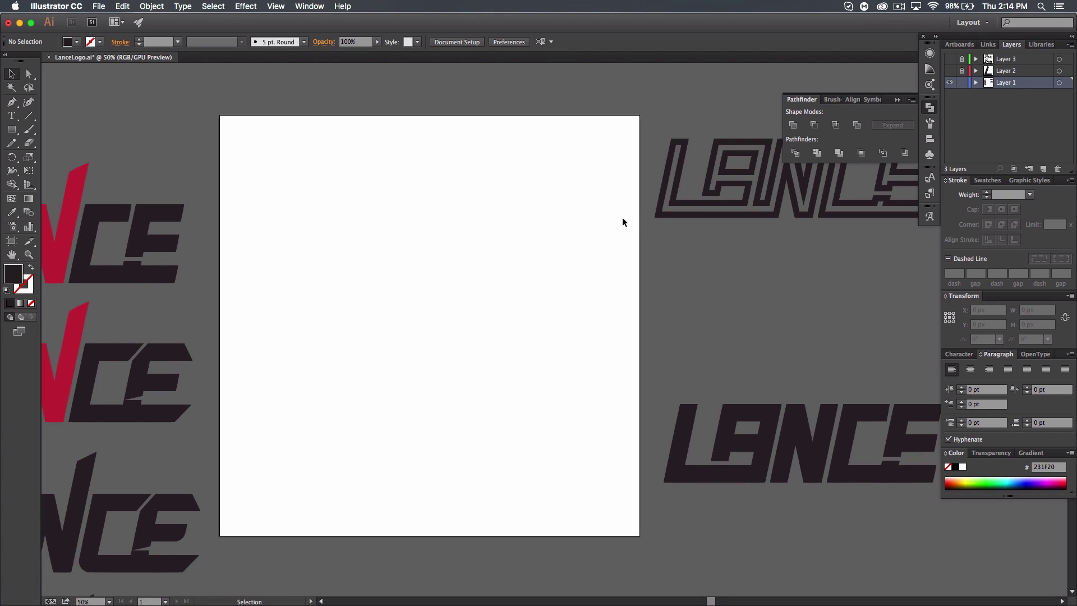
left_click(963, 84)
left_click(1023, 60)
left_click(1044, 170)
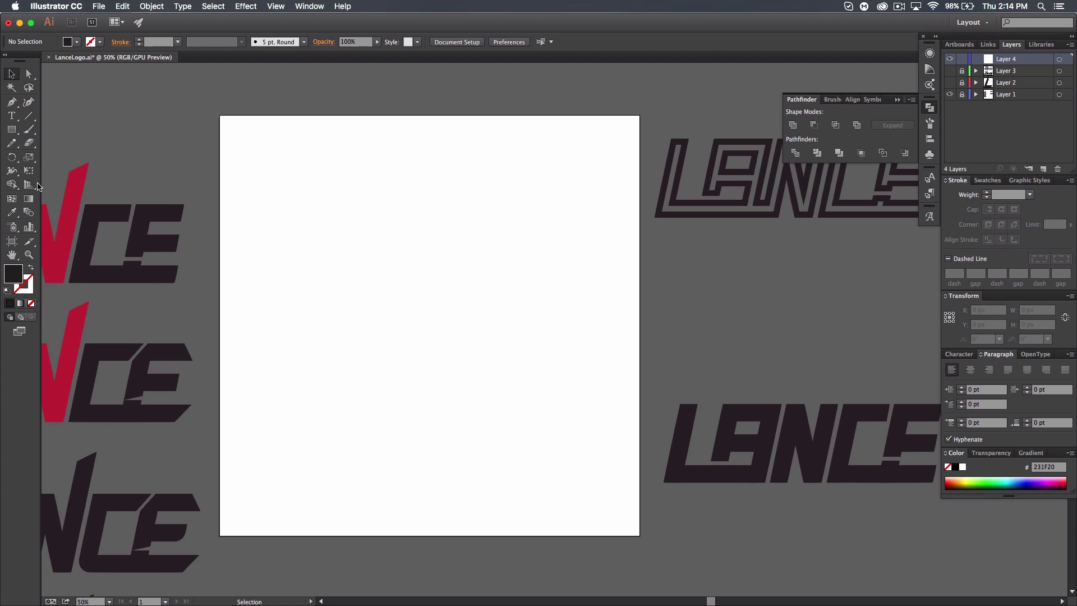
Step: Draw a dark horizontal rectangle about 310 by 76 px on the empty artboard
left_click(12, 130)
left_click_drag(296, 323, 385, 343)
key("v")
left_click(478, 388)
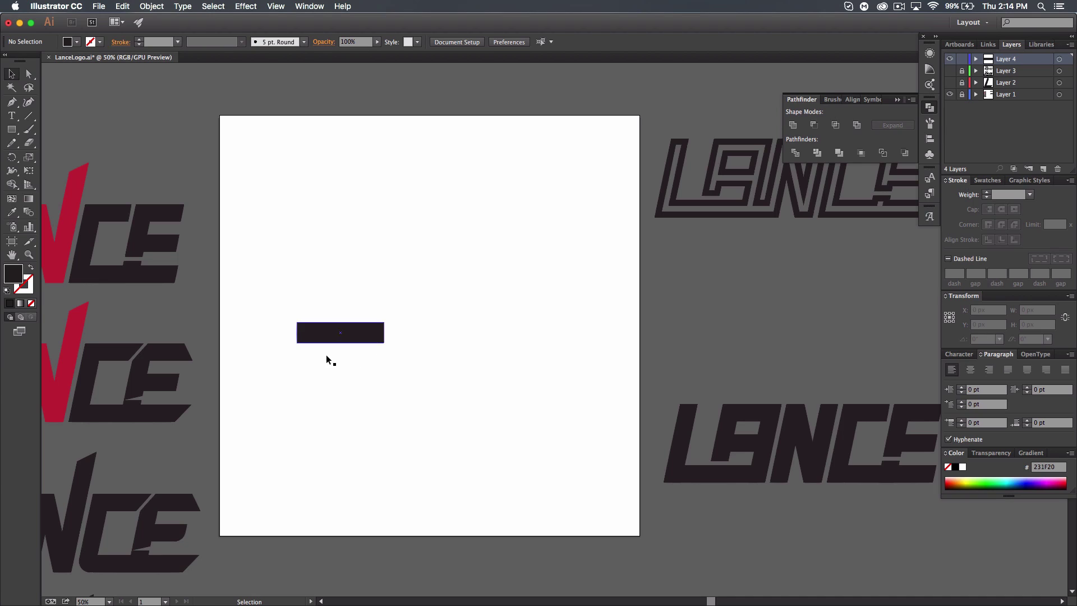
Step: Duplicate the horizontal bar, rotate the copy 90°, and align it with the bar's left end to form an L
left_click_drag(354, 340, 341, 230)
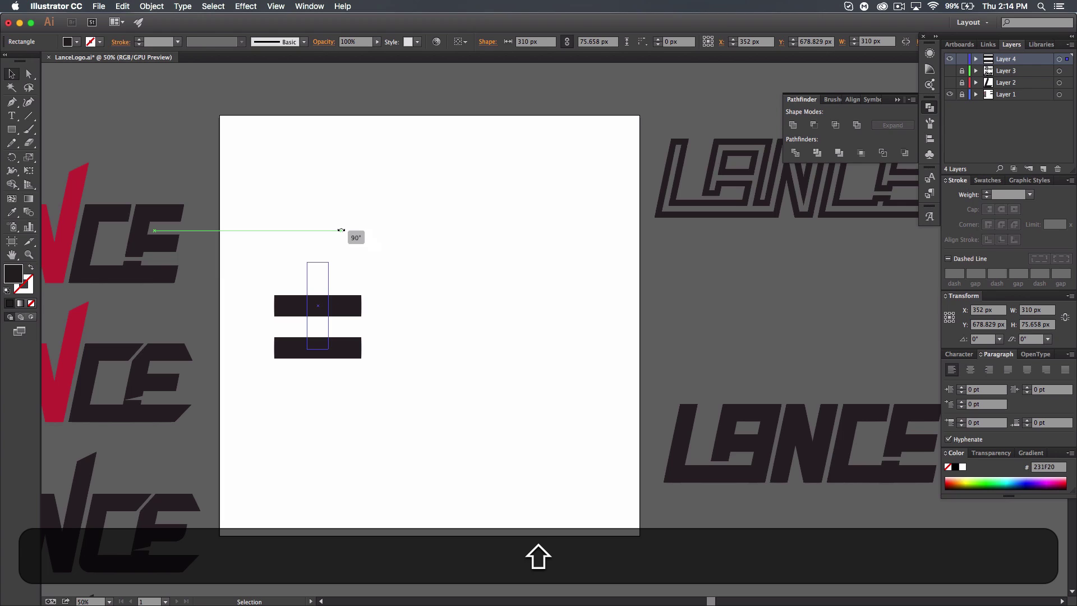
left_click_drag(341, 230, 341, 230)
mouse_move(313, 326)
left_mouse_down()
mouse_move(283, 336)
mouse_move(302, 322)
left_mouse_up()
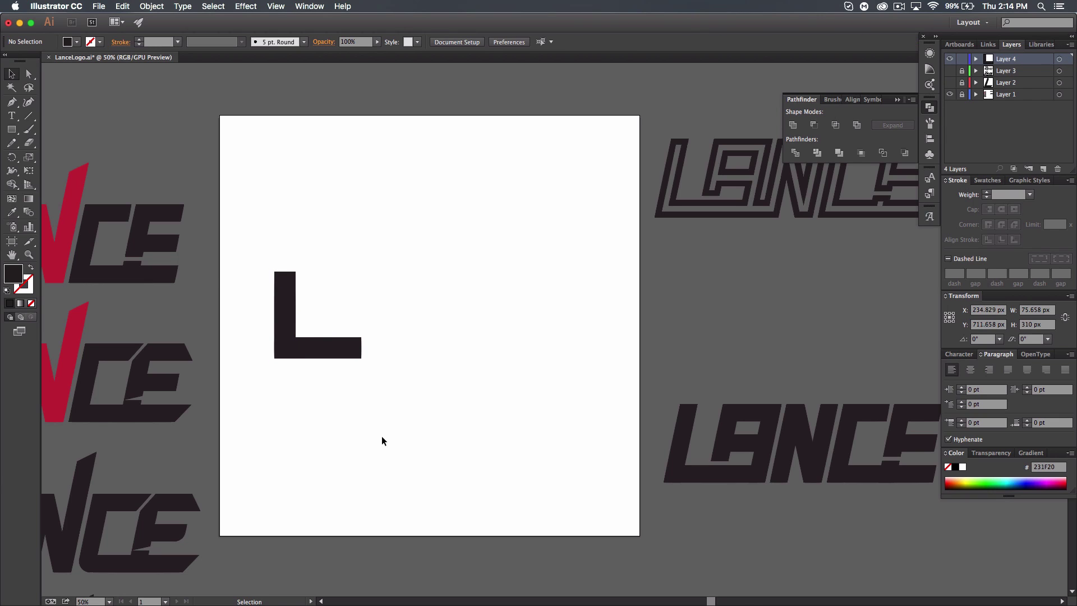
Step: Lengthen the L's upright to about 395 px and slant it by shifting its top anchor points right by one stroke width
left_click_drag(285, 271, 286, 248)
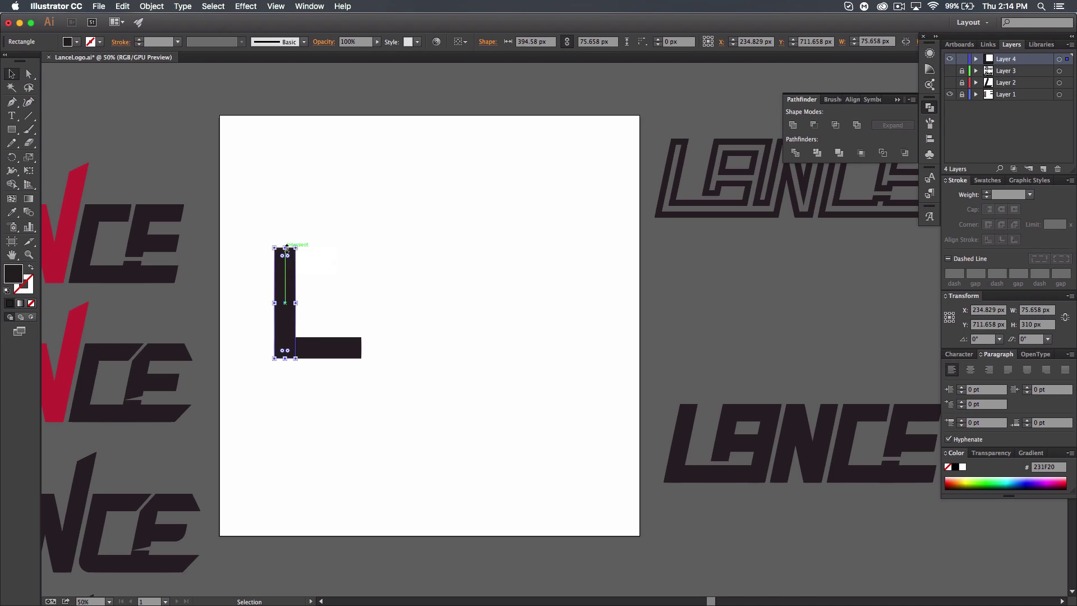
left_click(387, 241)
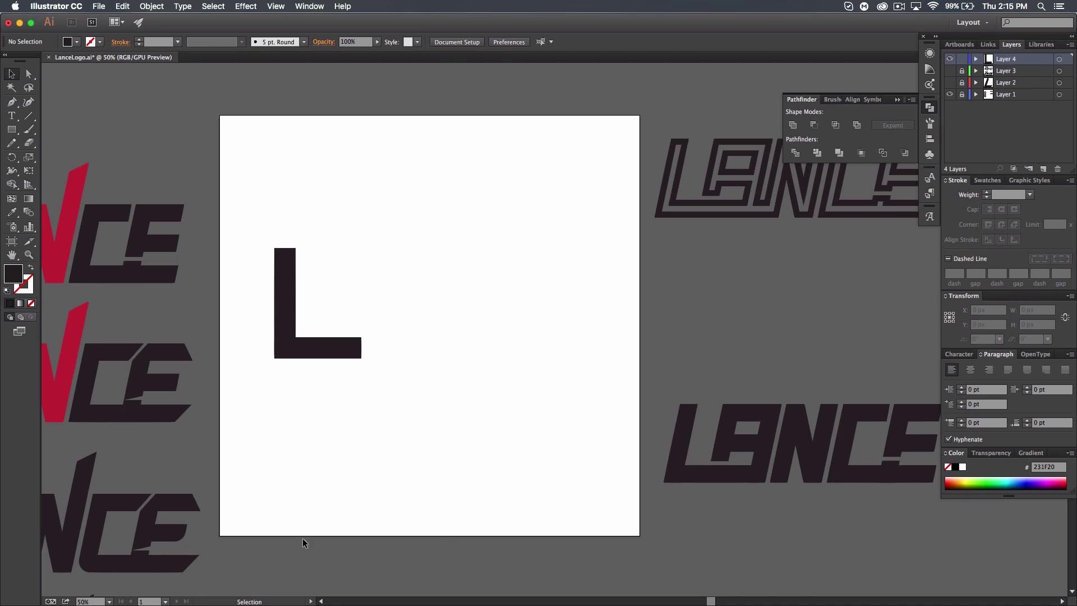
key("a")
left_click_drag(327, 256, 241, 224)
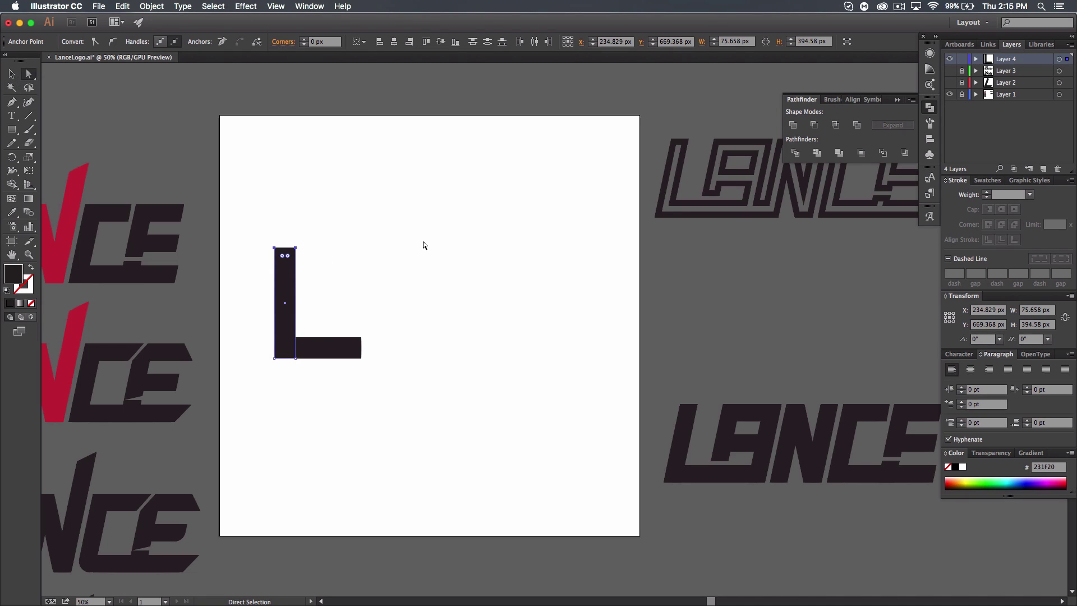
left_click_drag(296, 247, 307, 250)
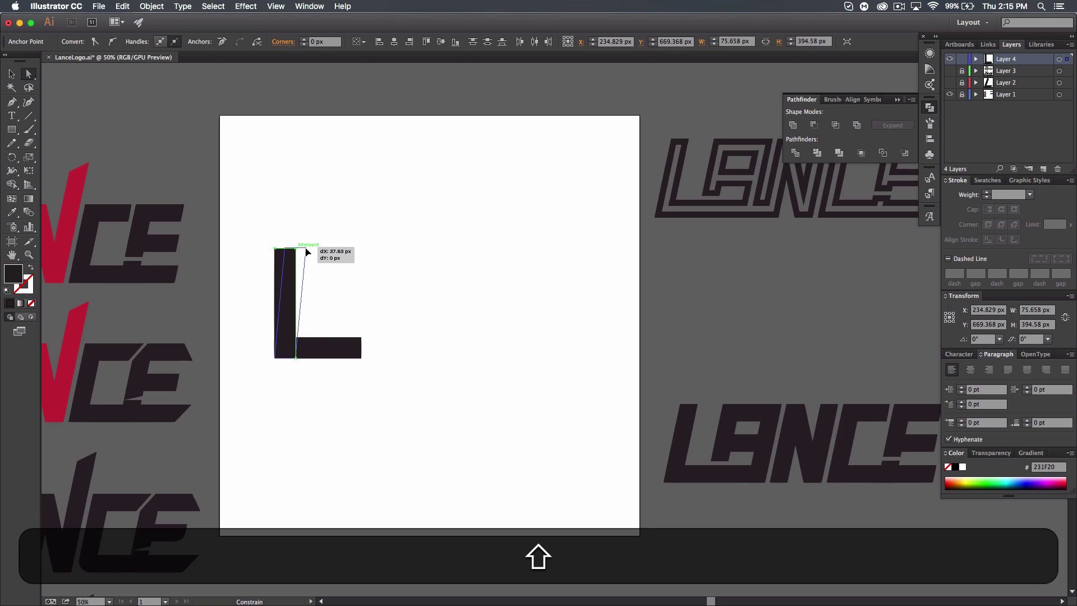
left_click_drag(308, 252, 317, 254)
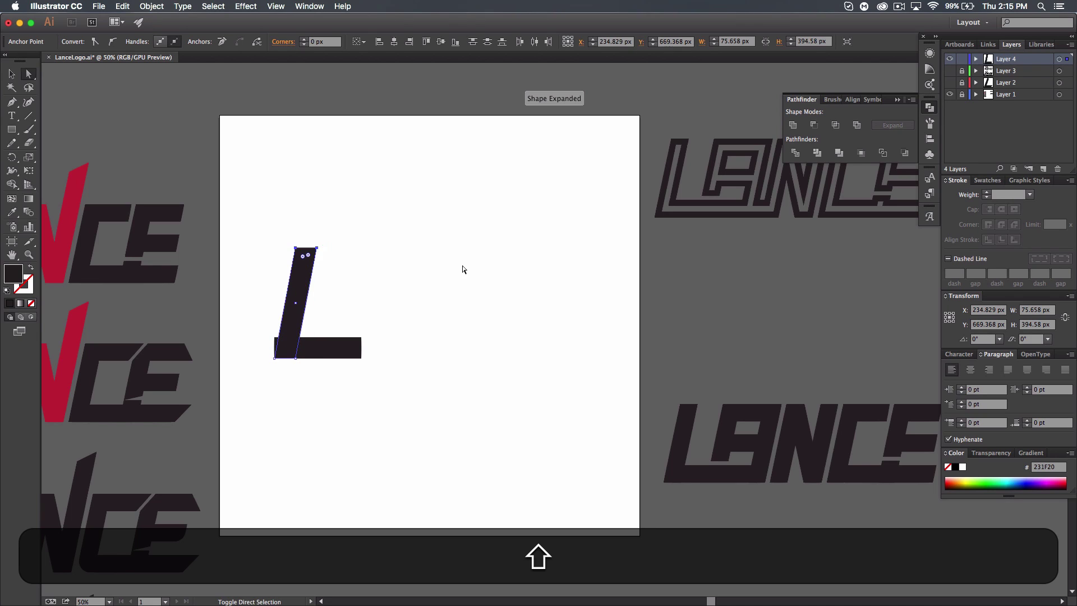
left_click(445, 286)
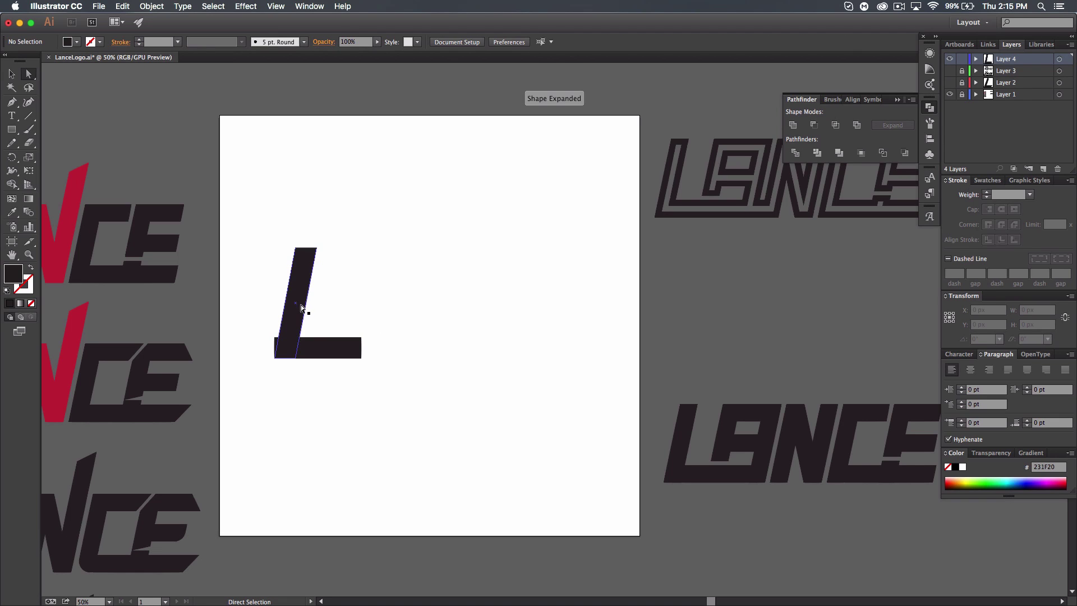
Step: Shift the slanted upright slightly left so it covers the bar's left end, and extend the bar further right
key("v")
left_click_drag(307, 310, 296, 310)
left_click(391, 365)
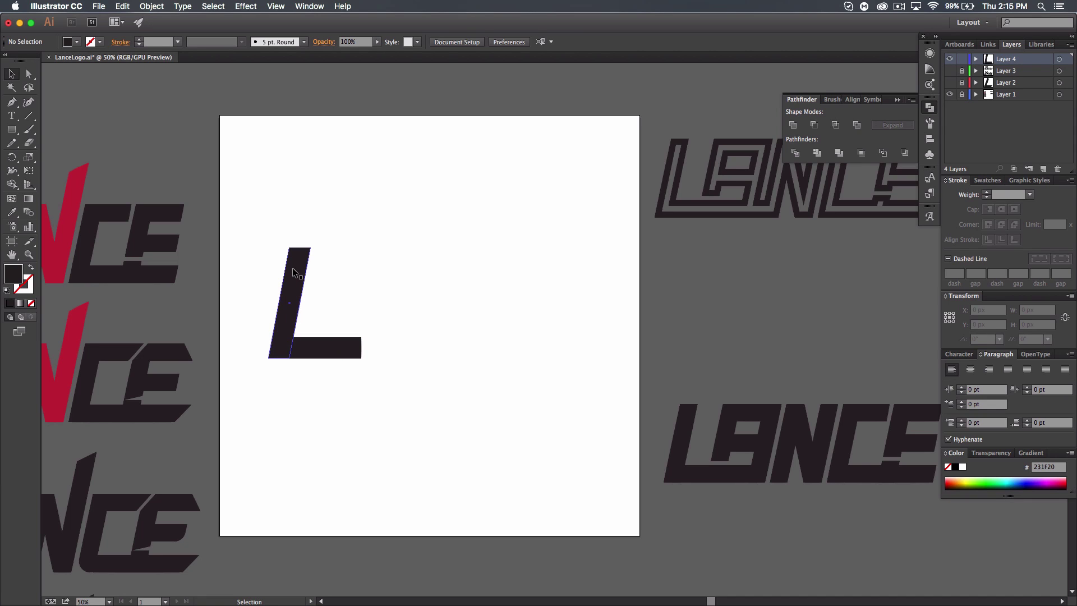
left_click(332, 342)
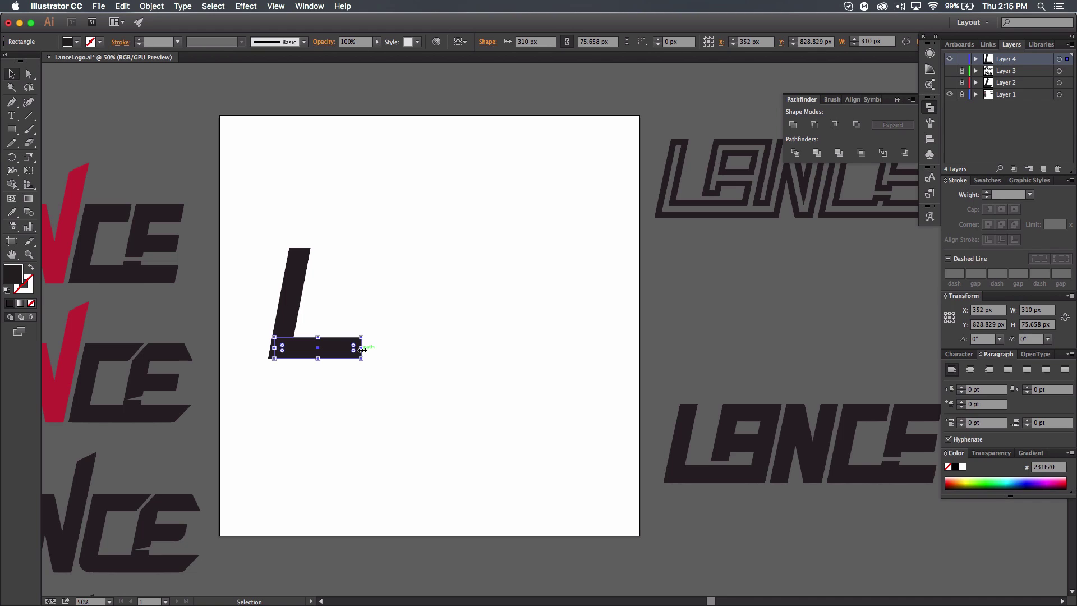
left_click_drag(361, 348, 390, 346)
left_click(383, 390)
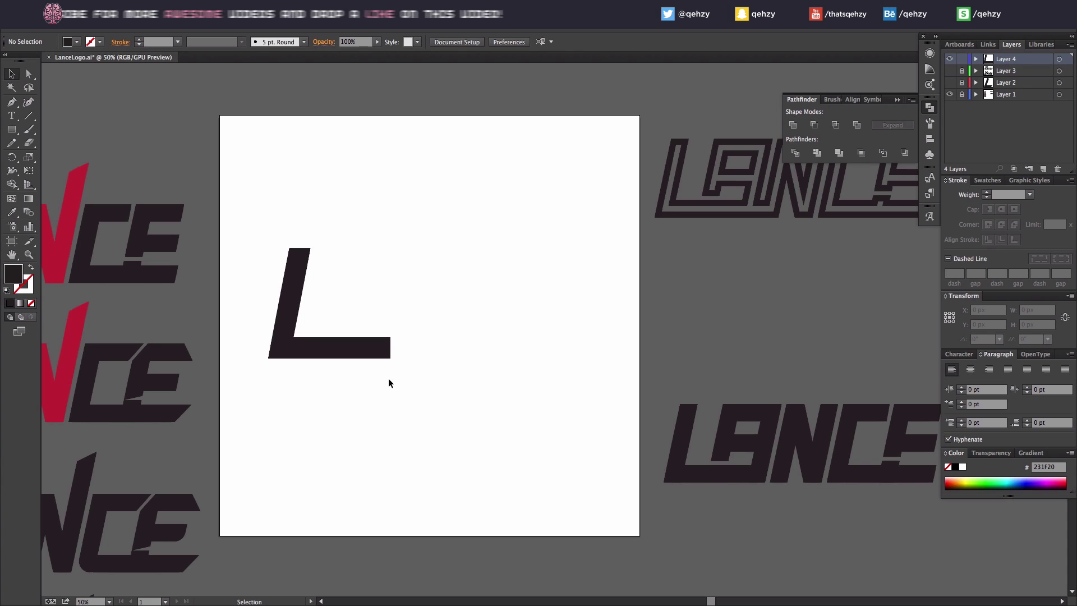
Step: Duplicate the slanted upright to the right at the same height and nudge the copy left as the A's left stroke
left_click(290, 284)
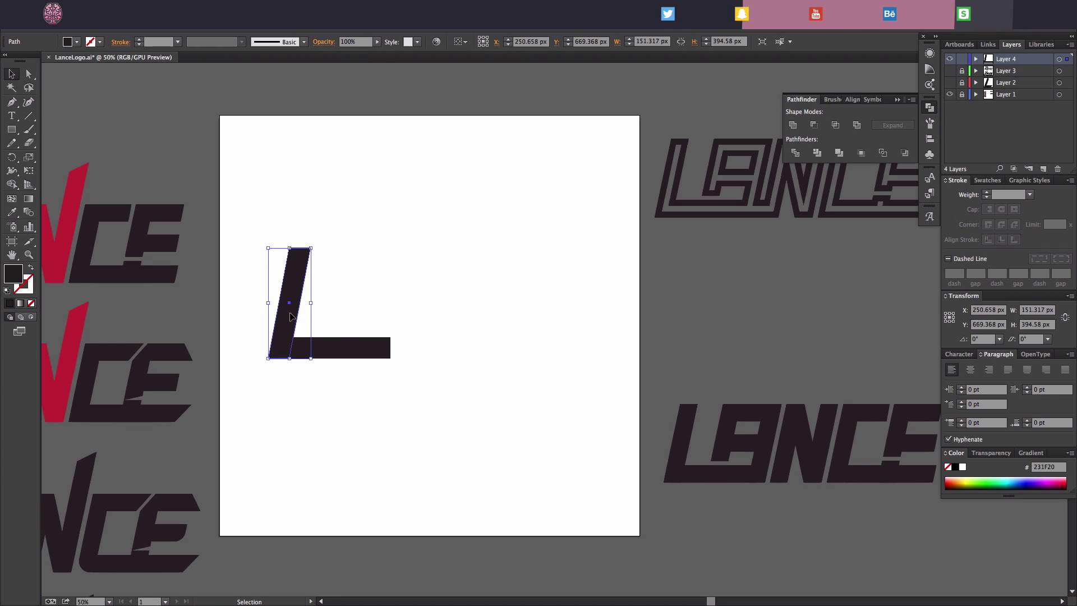
key("alt")
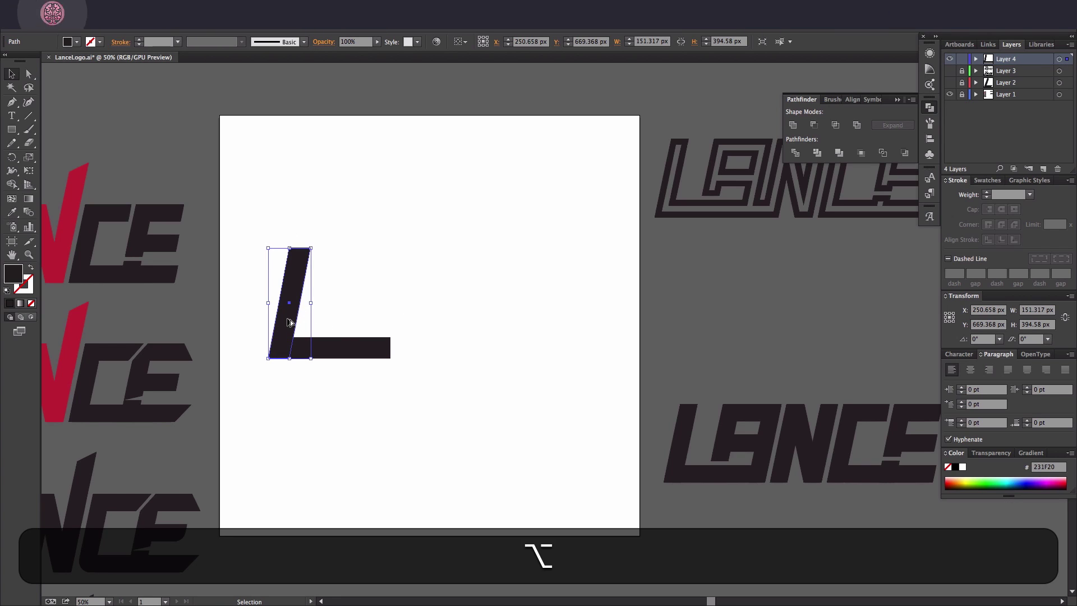
key("shift")
left_click_drag(289, 322, 349, 325)
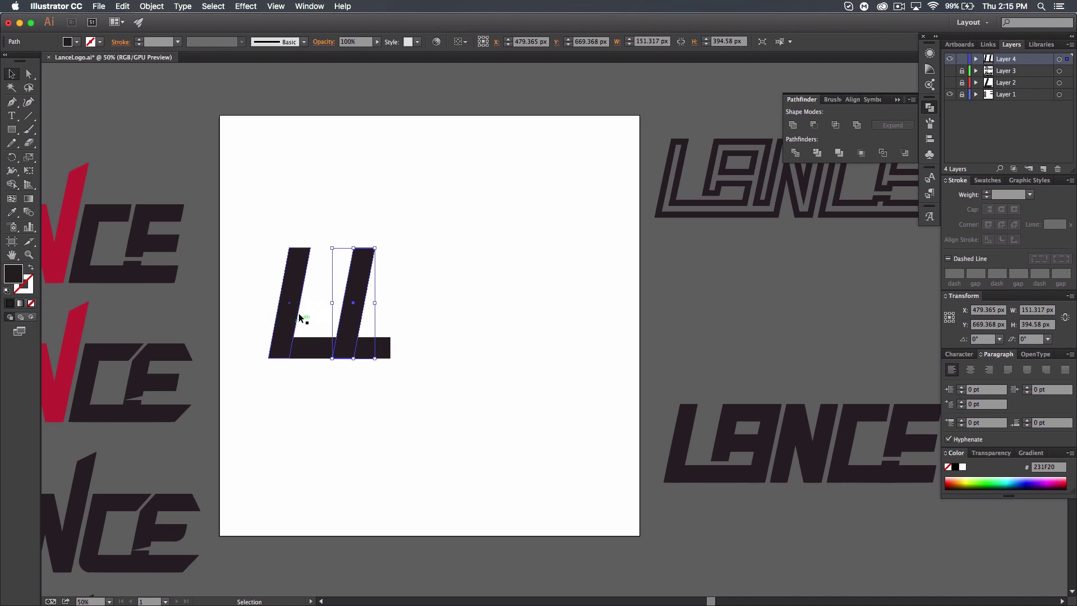
key("Left")
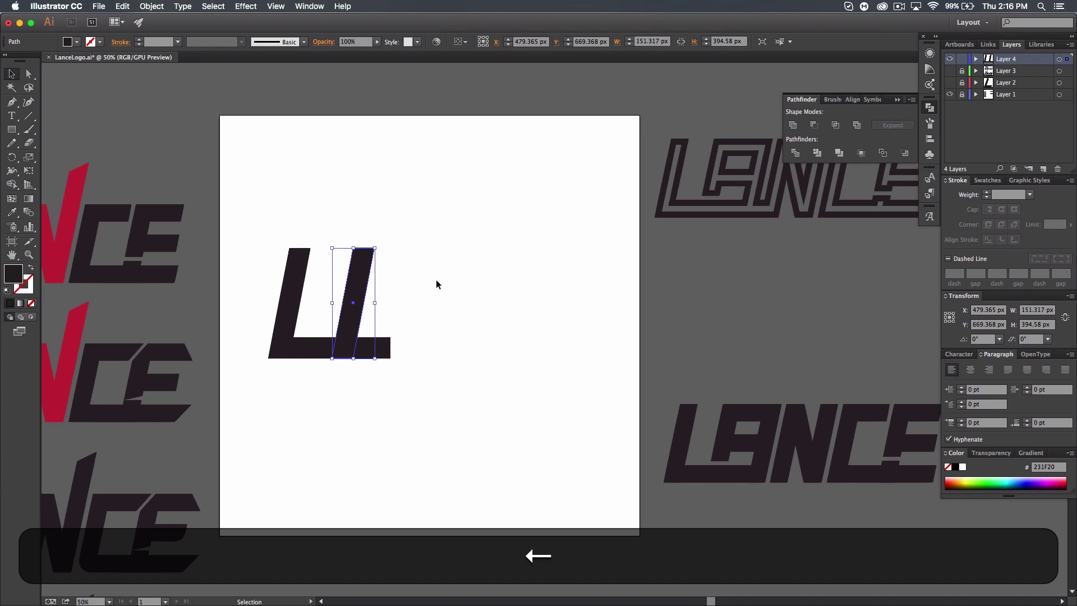
key("Left")
key("Left")
key("Left")
key("Left")
key("Left")
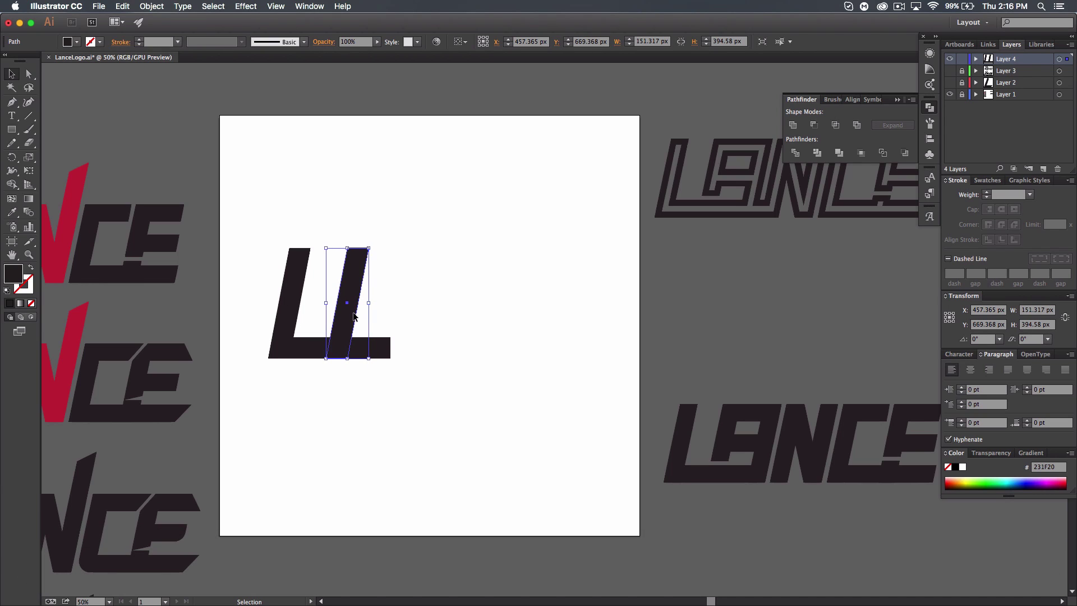
Step: Duplicate the A's left stroke to the right end of the base bar as the A's right stroke
key("alt")
left_click_drag(347, 318, 394, 318)
left_click(476, 338)
Step: Duplicate the base bar, shorten the copy to 192 px, and place it as the A's middle and top crossbars
left_click(307, 352)
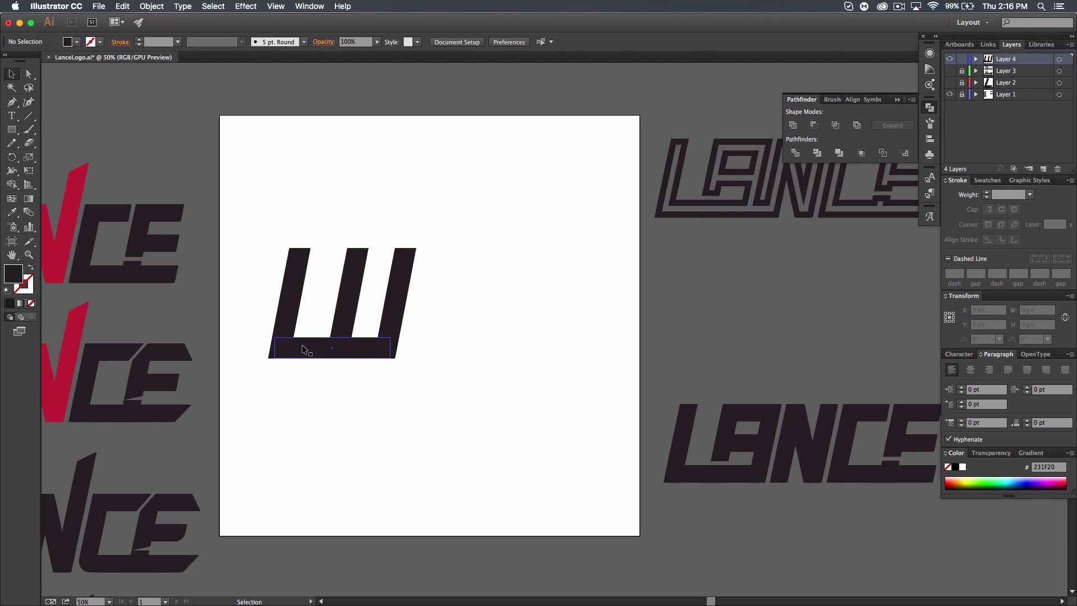
left_click_drag(307, 352, 375, 291)
left_click_drag(460, 292, 386, 260)
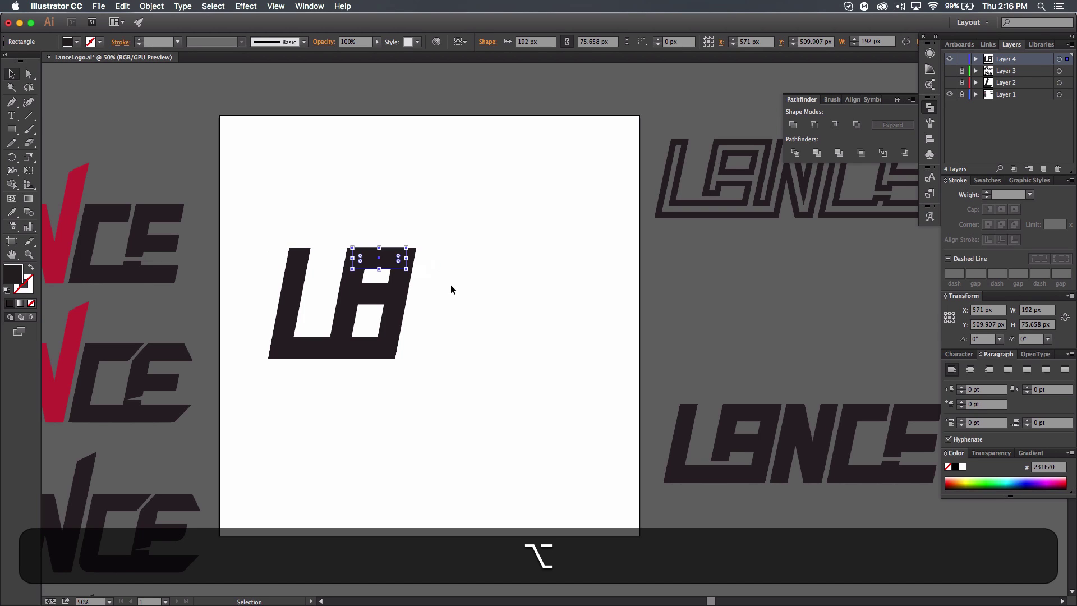
key("Down")
left_click(451, 286)
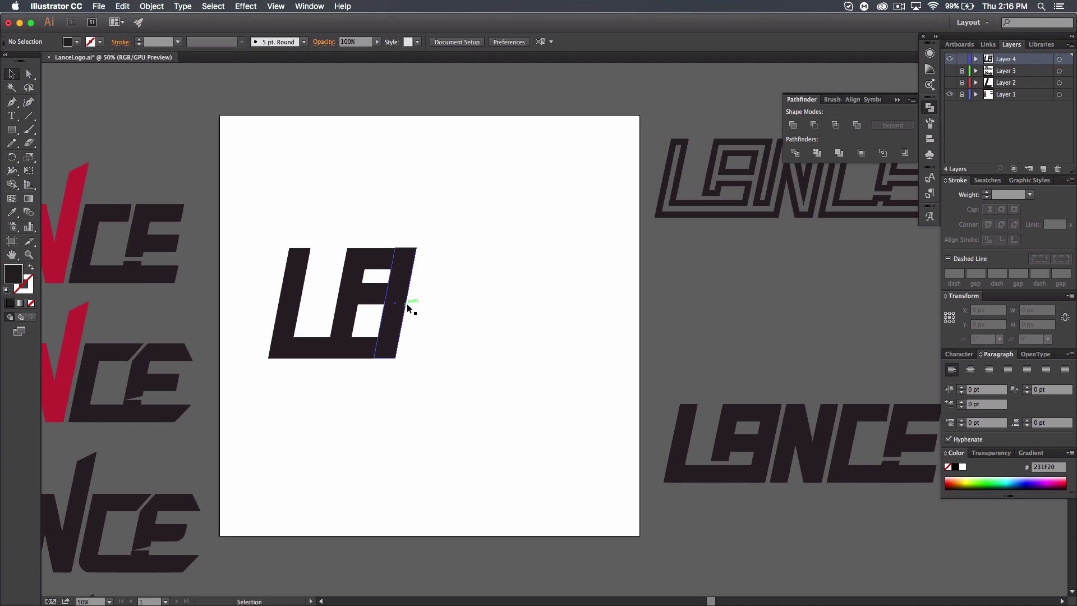
Step: Duplicate the A's right stroke three times to the right at the same height as strokes for the N
key("space")
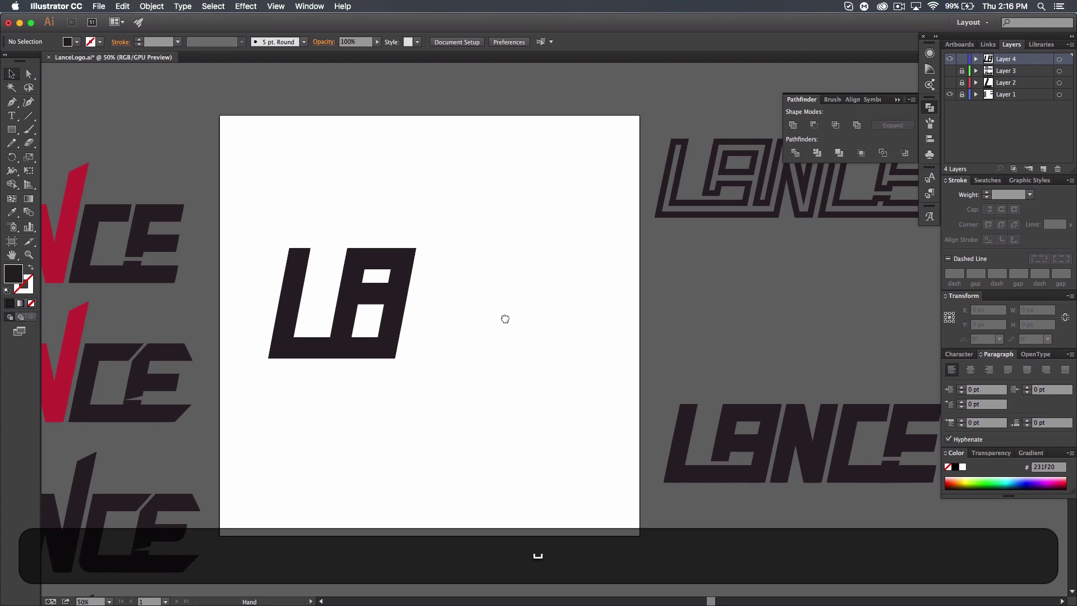
left_click_drag(505, 318, 452, 318)
left_click(345, 307)
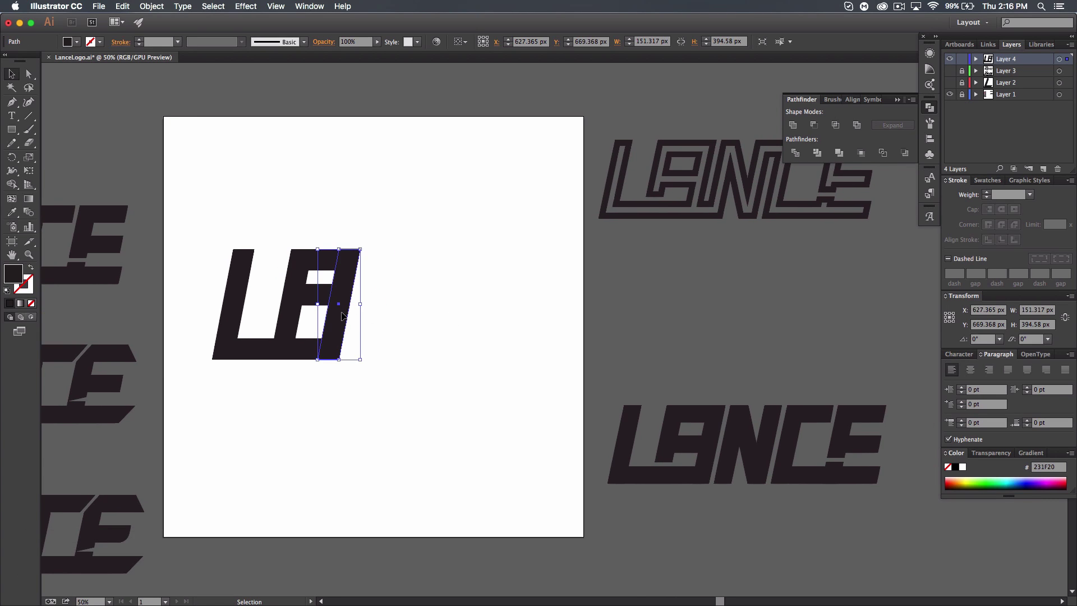
key("alt")
left_click_drag(362, 322, 469, 339)
left_click(432, 328)
left_click(365, 324)
left_click(499, 331)
left_click(416, 330)
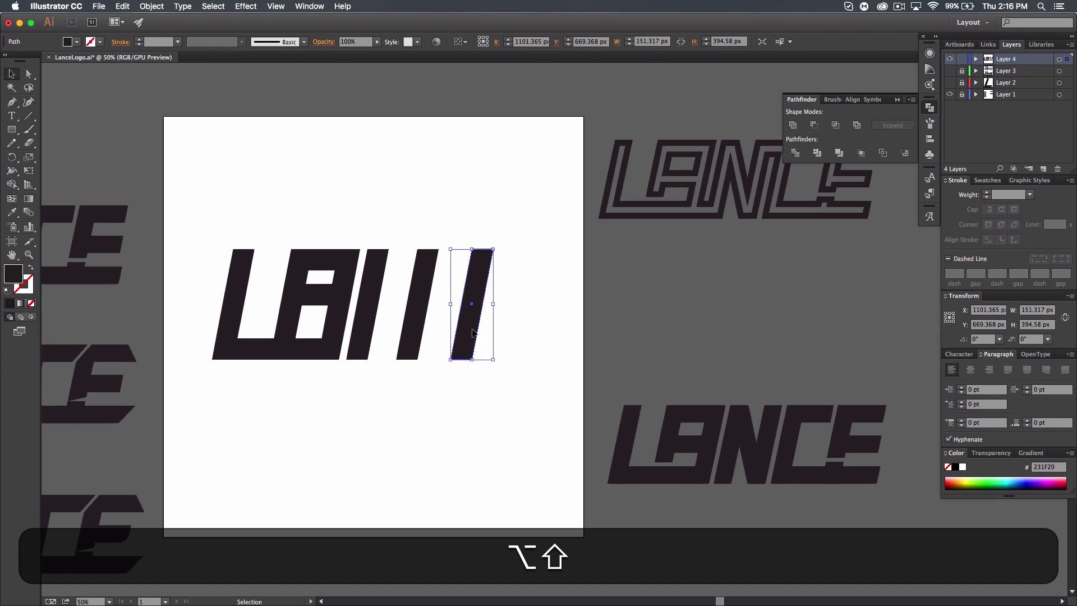
Step: Reflect the rightmost stroke across the vertical axis and position it between the other two strokes as the N's diagonal
right_click(472, 335)
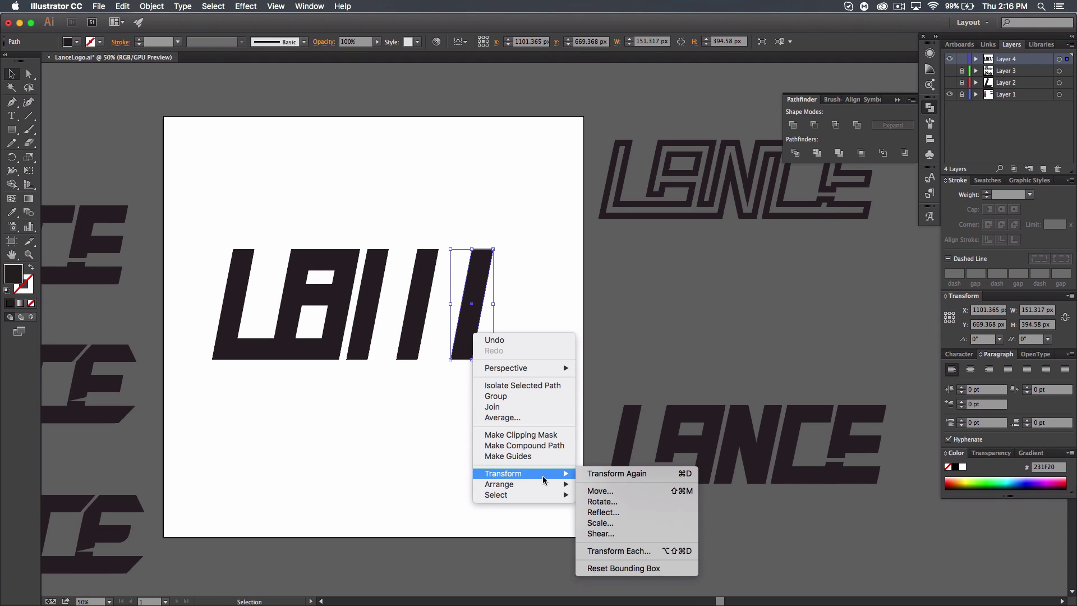
left_click(621, 512)
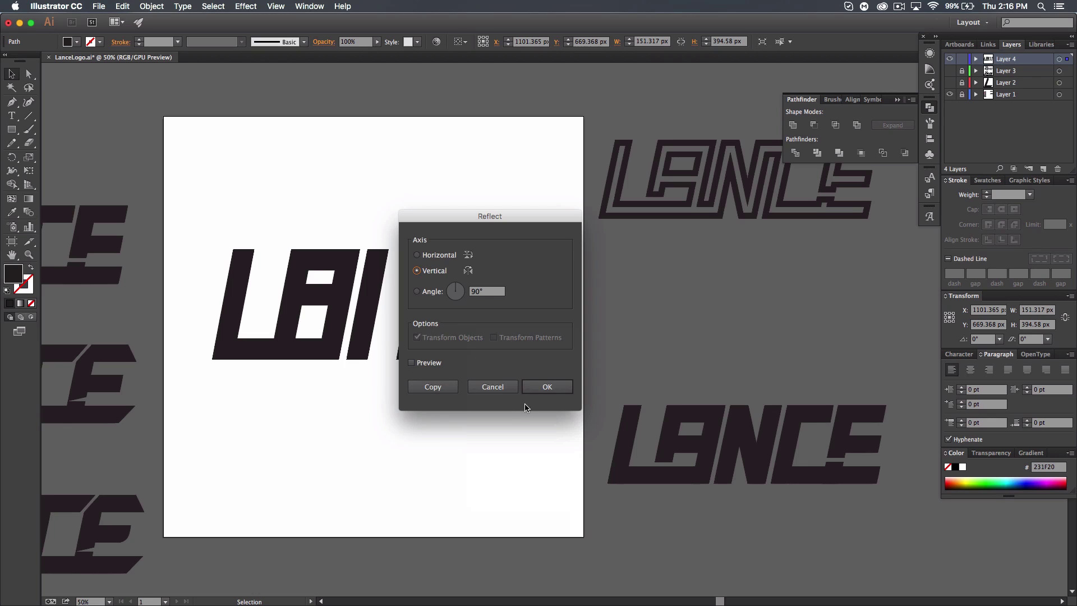
left_click(547, 386)
left_click_drag(474, 315, 391, 316)
left_click(509, 359)
left_click(388, 325)
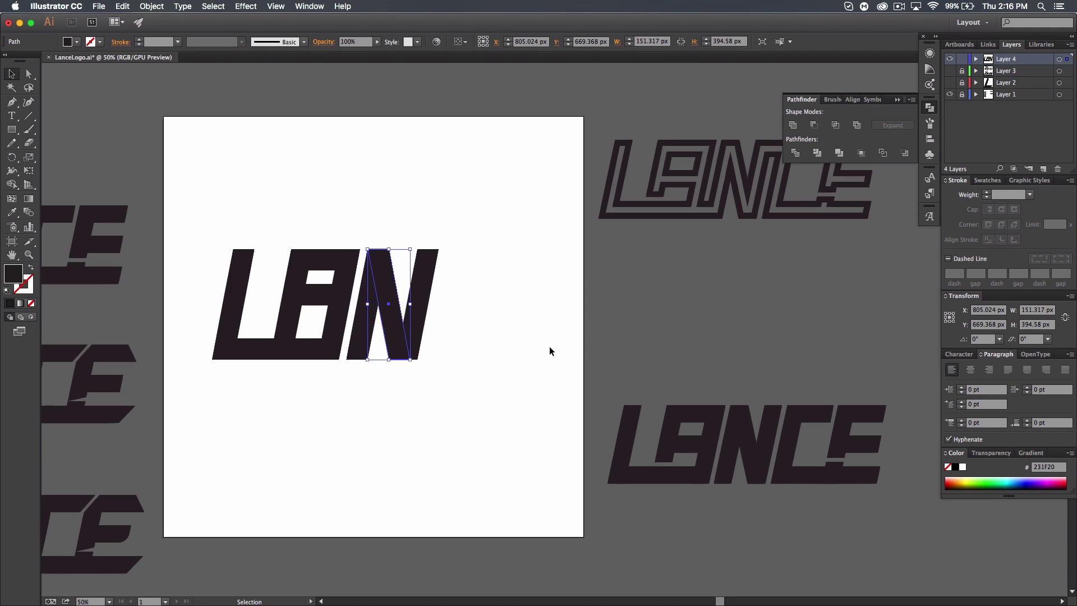
key("Right")
key("Right")
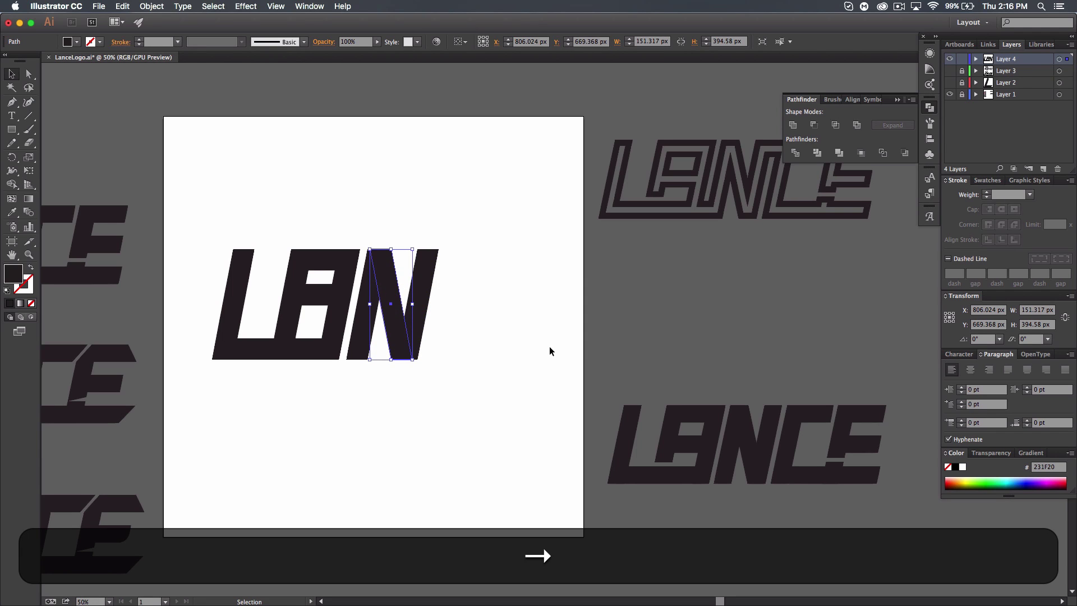
Step: Duplicate the N's right stroke a short distance to the right at the same height as the C's stem
left_click(543, 348)
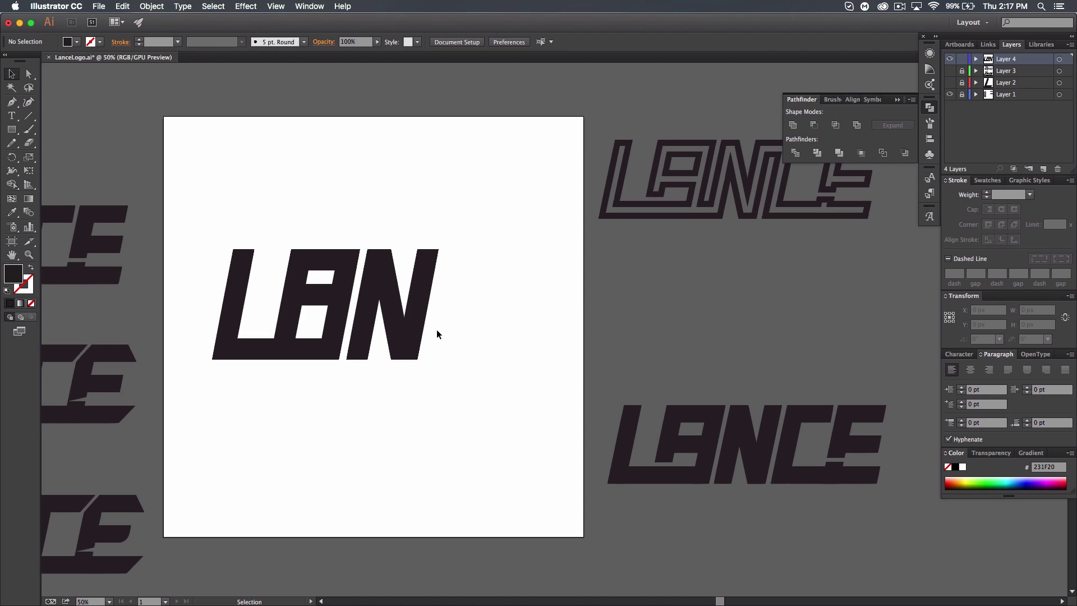
left_click(418, 313)
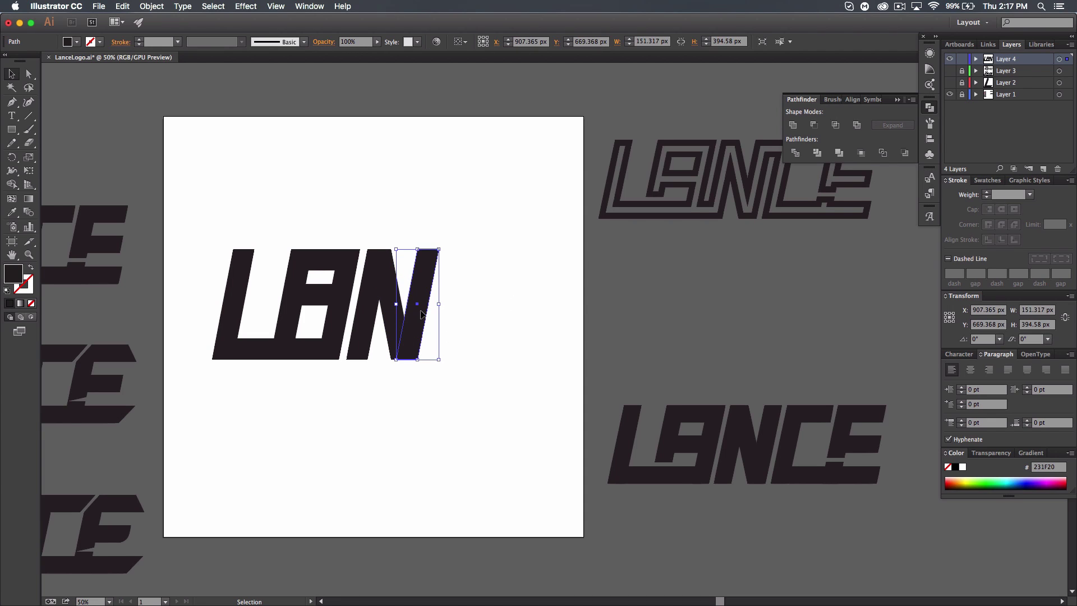
key("alt")
mouse_move(418, 315)
left_mouse_down()
mouse_move(454, 315)
mouse_move(444, 321)
left_mouse_up()
left_click(511, 348)
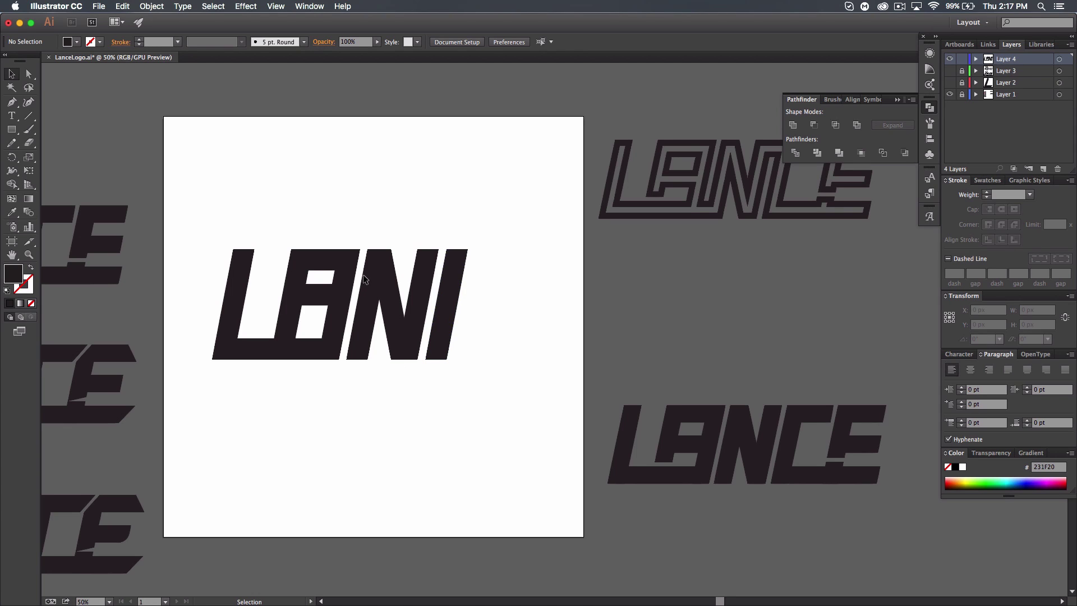
Step: Duplicate the A's top crossbar as the C's top and bottom arms, shifting the bottom arm about 62 px left to follow the slant
left_click(314, 265)
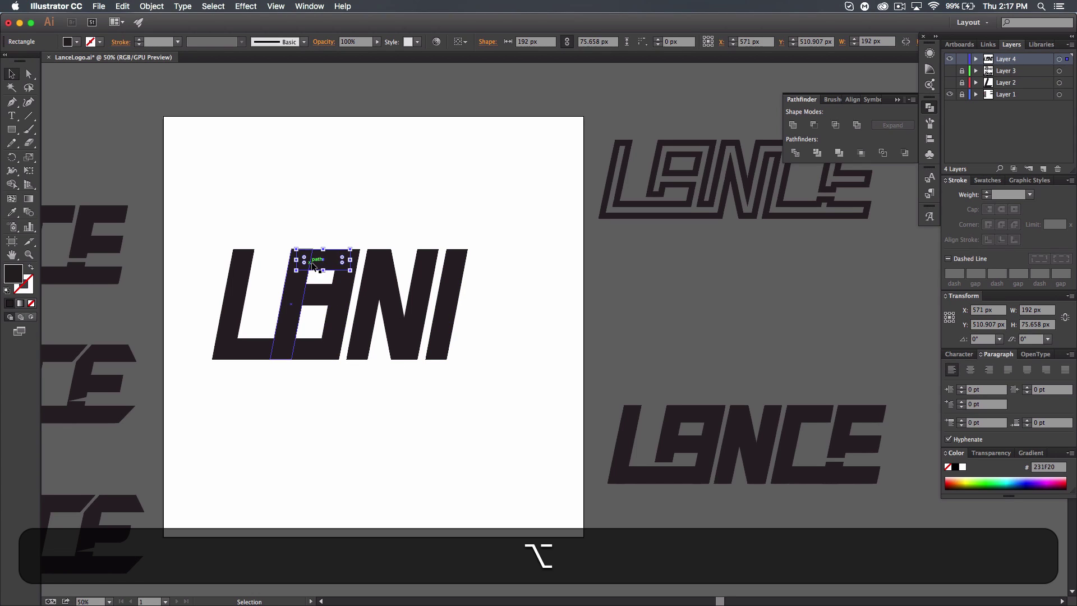
left_click_drag(315, 265, 481, 355)
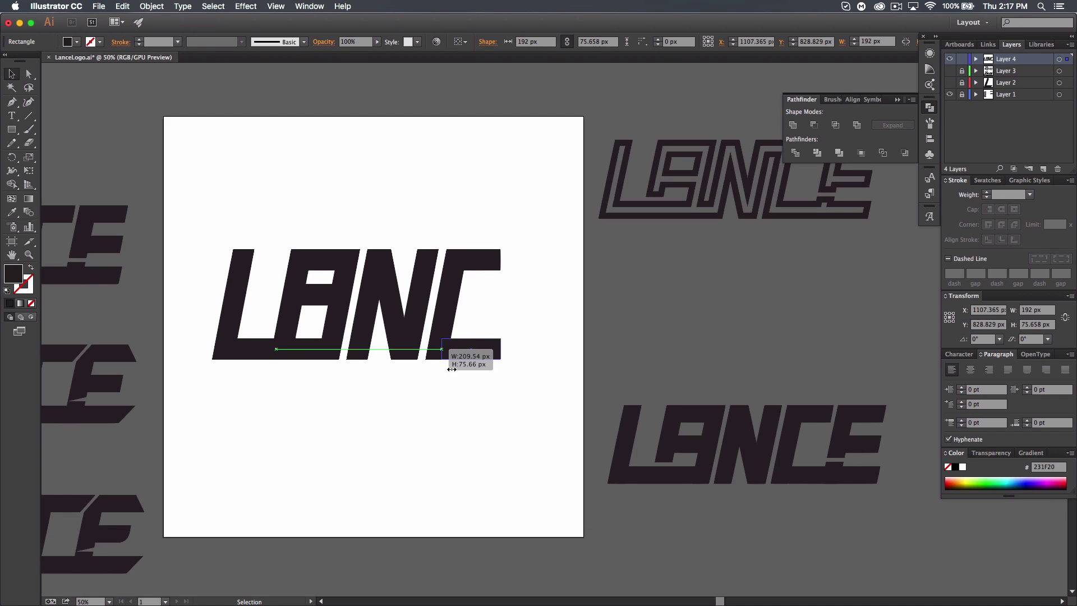
left_click(486, 405)
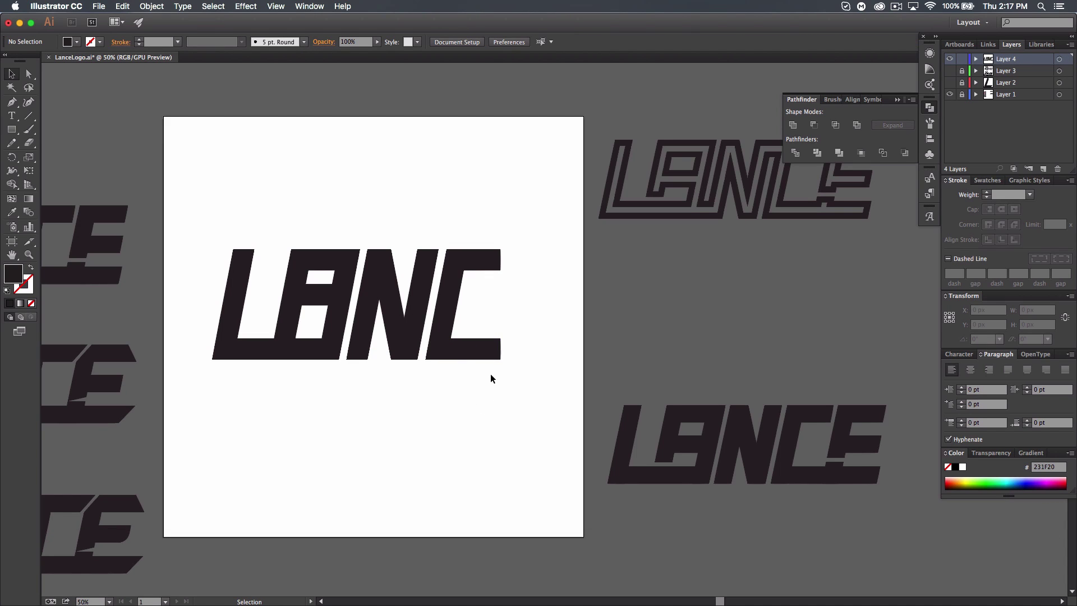
key("super+z")
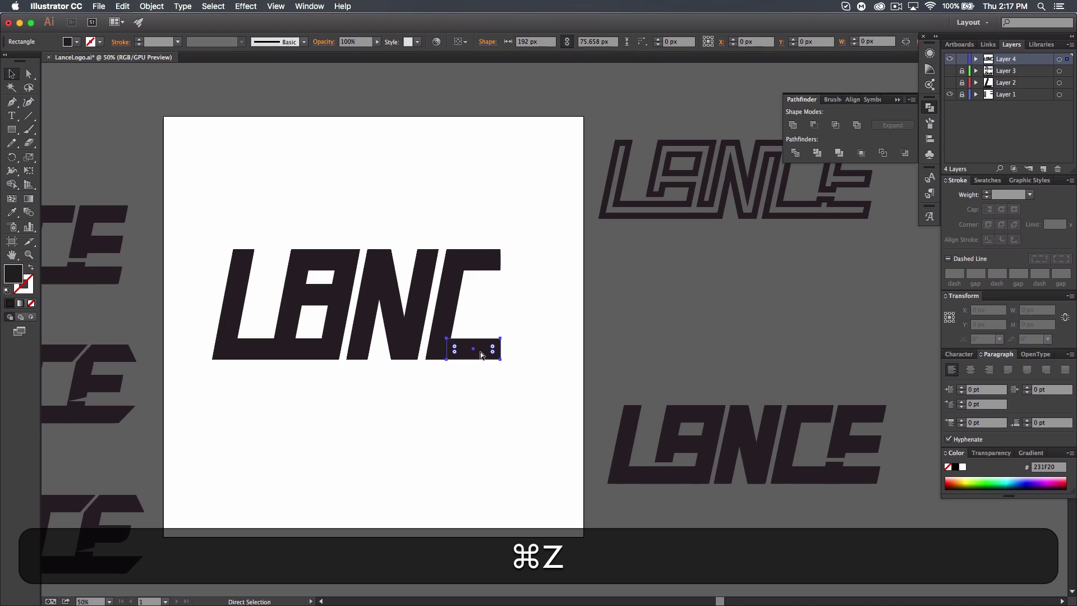
left_click_drag(483, 355, 469, 355)
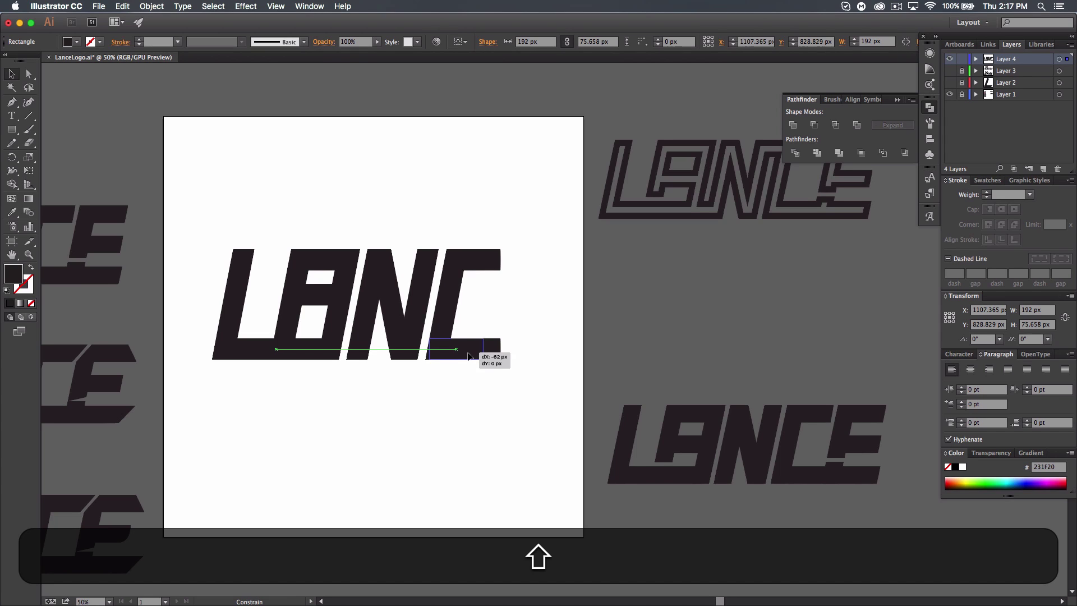
left_click(491, 387)
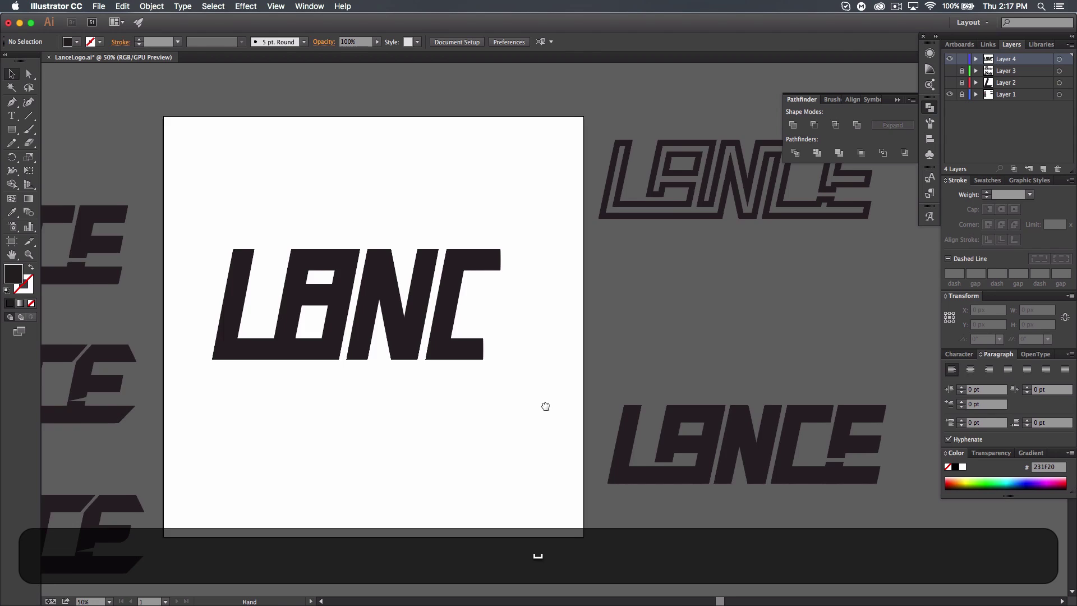
Step: Stretch the C's bottom arm to the right into a long base bar shared with the E
scroll(543, 404, "right", 3)
left_click(408, 362)
left_click_drag(413, 363, 500, 363)
left_click(471, 409)
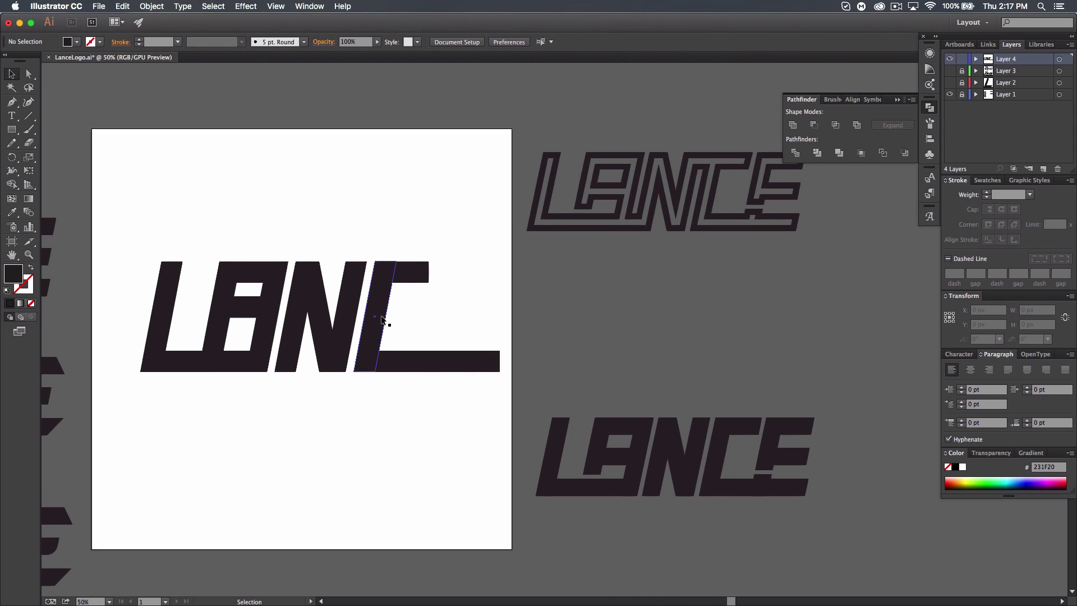
Step: Duplicate the C's stem to the right at the same height as the E's stem
left_click(379, 322)
key("alt")
key("shift")
left_click_drag(375, 323, 446, 325)
Step: Duplicate the C's top arm and the A's middle crossbar straight across to the E as its top and middle arms
left_click(400, 276)
key("shift")
left_click_drag(400, 276, 470, 284)
left_click(244, 309)
key("shift")
left_click_drag(245, 313, 467, 326)
left_click(418, 448)
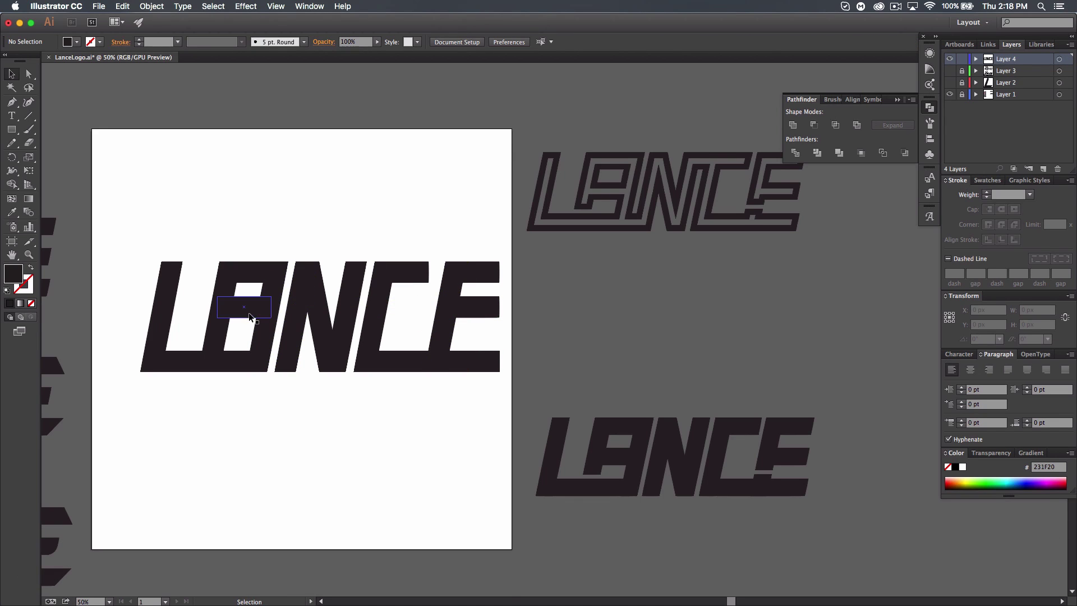
Step: Lower the middle crossbars of the A and the E together to a Y position of 658.713 px
left_click(251, 317)
key("shift")
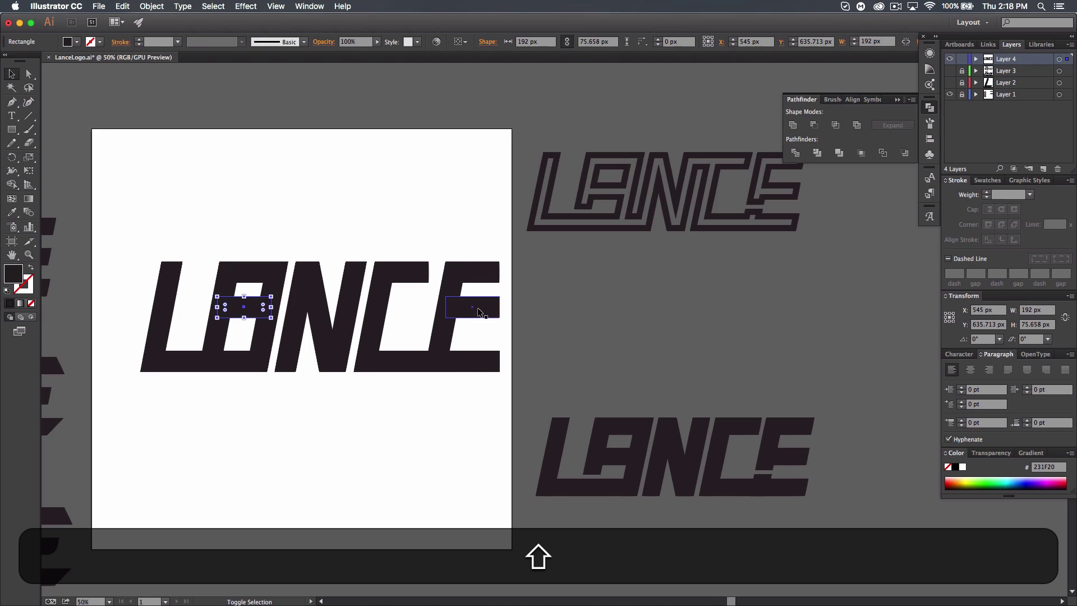
left_click(479, 313, "shift")
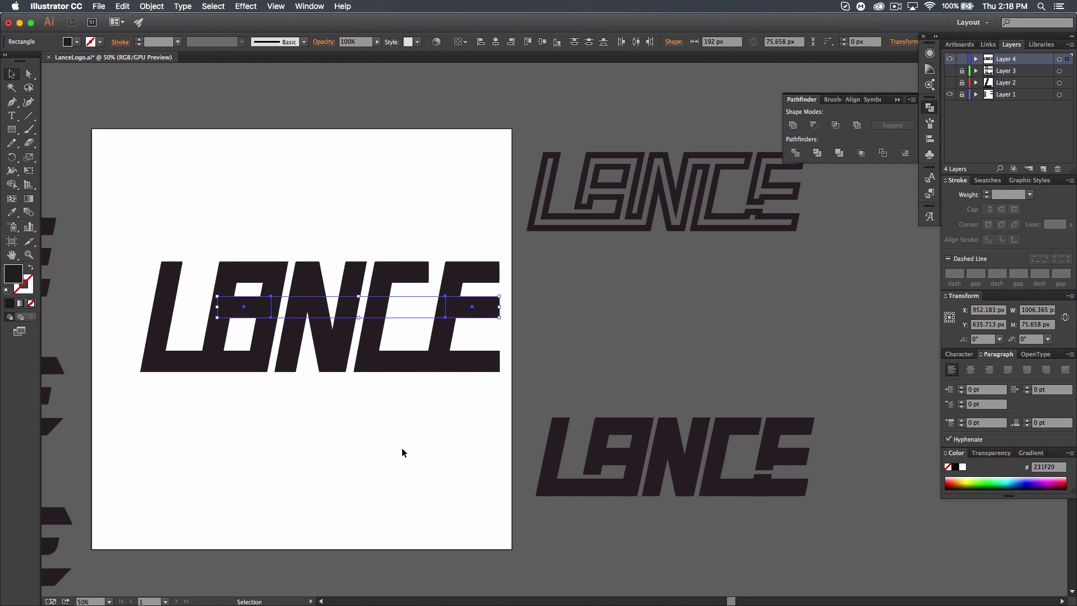
key("Down")
key("Down")
key("Down")
key("Down")
key("Down")
key("Down")
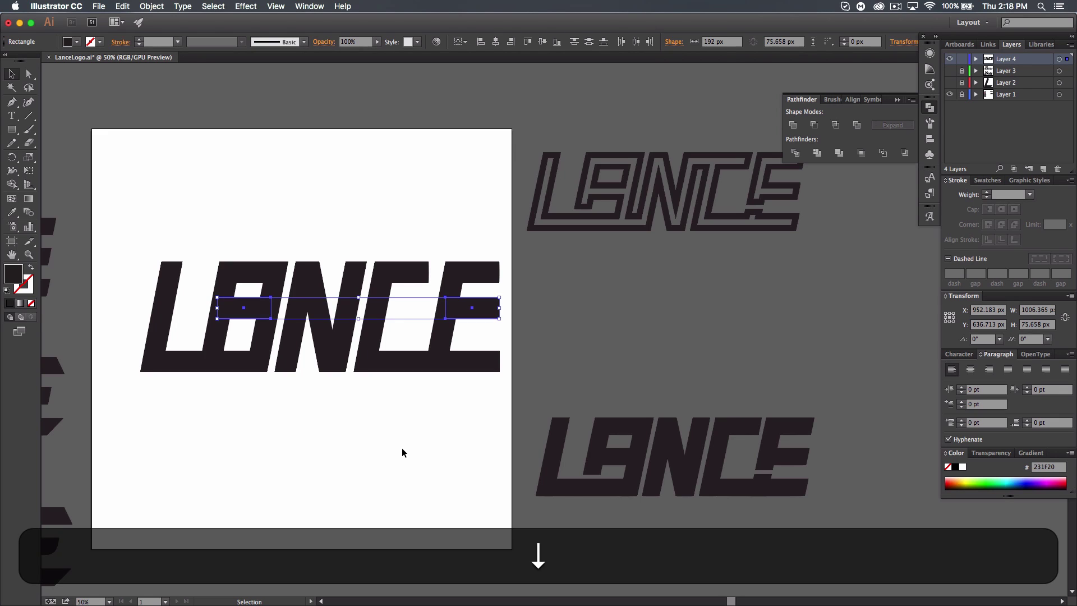
key("Down")
key("Down")
key("Down")
key("Down")
key("Down")
key("Down")
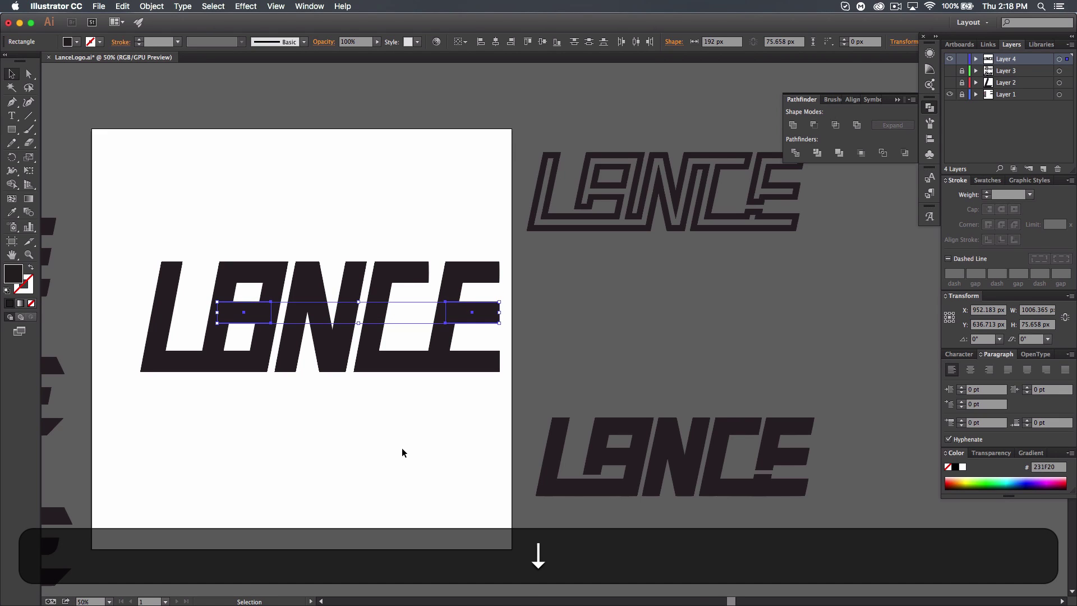
key("Down")
key("Down")
left_click(312, 513)
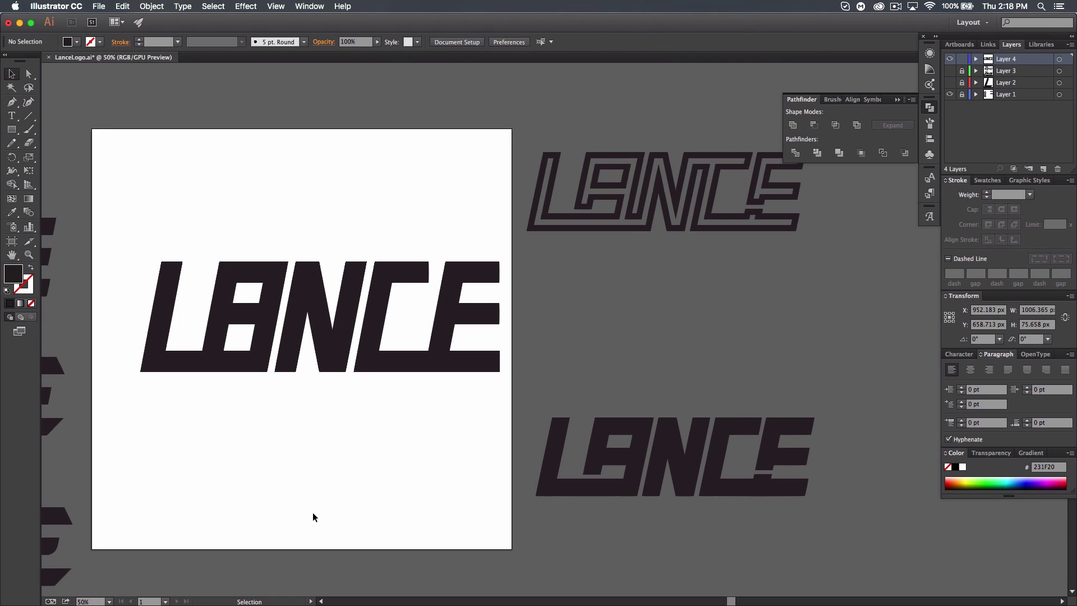
Step: Move the whole LANCE lettering slightly left to center it on the artboard
left_click_drag(403, 428, 545, 414)
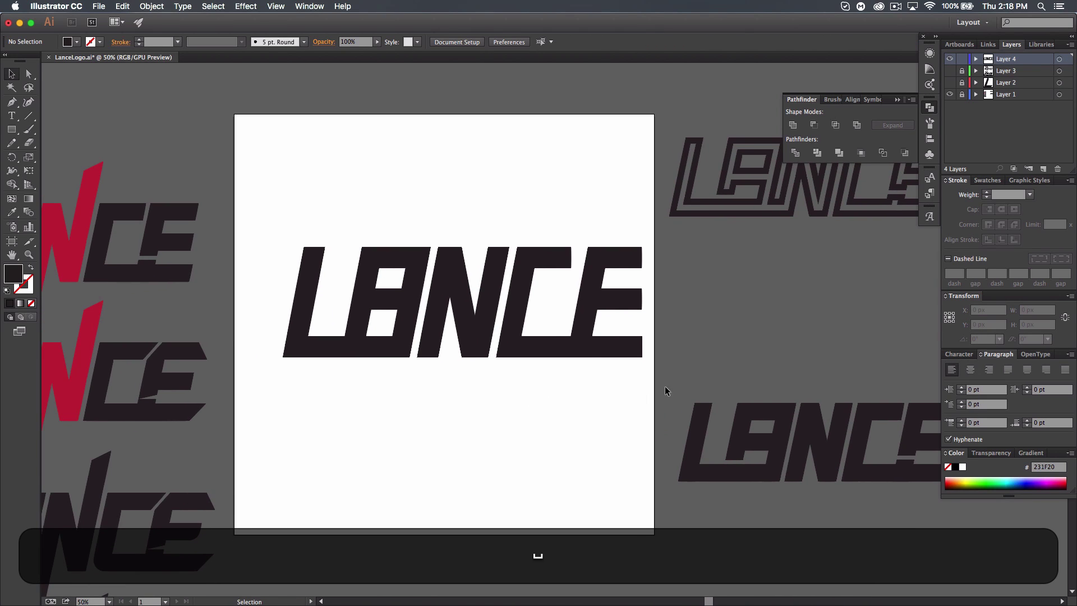
left_click_drag(650, 397, 272, 212)
left_click_drag(431, 316, 418, 315)
left_click(481, 418)
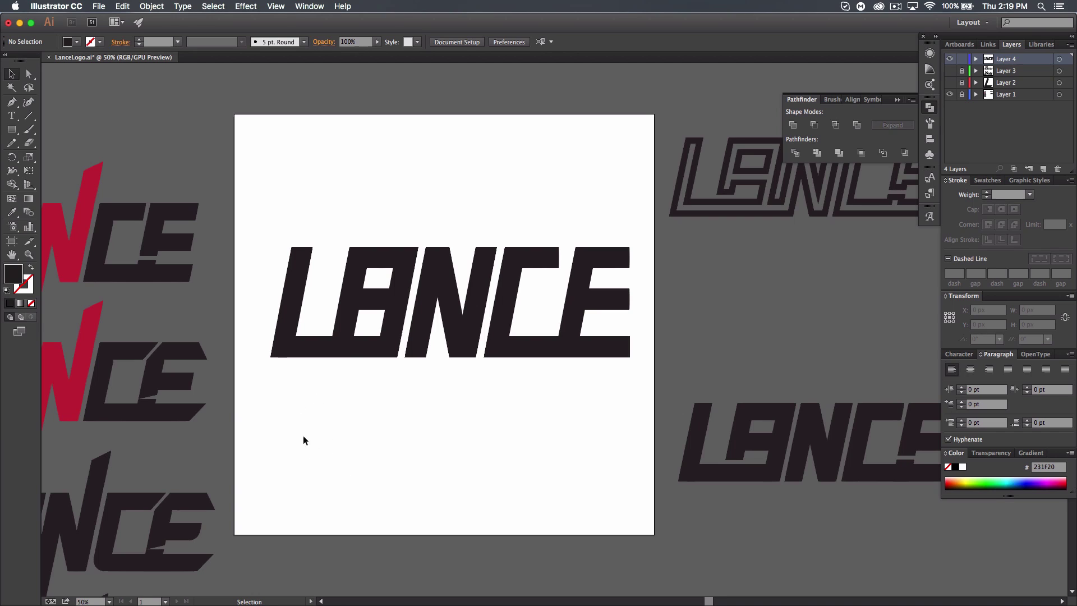
Step: Examine the earlier LANCE logo variations beside the artboard for their cut corners, gaps and extended N strokes
key("space")
left_click_drag(388, 406, 642, 391)
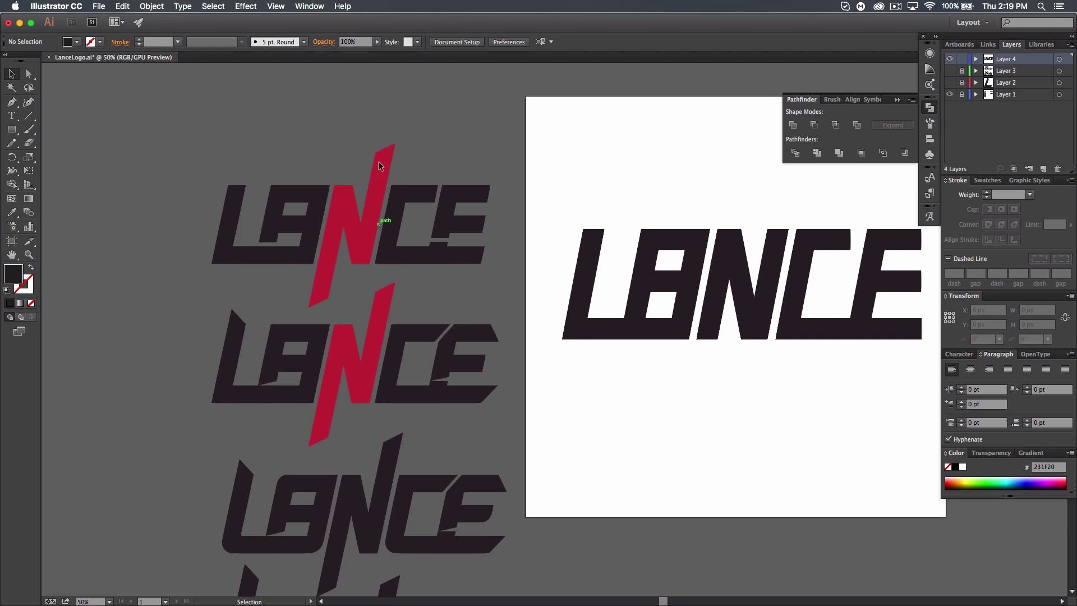
key("space")
left_click_drag(577, 428, 573, 392)
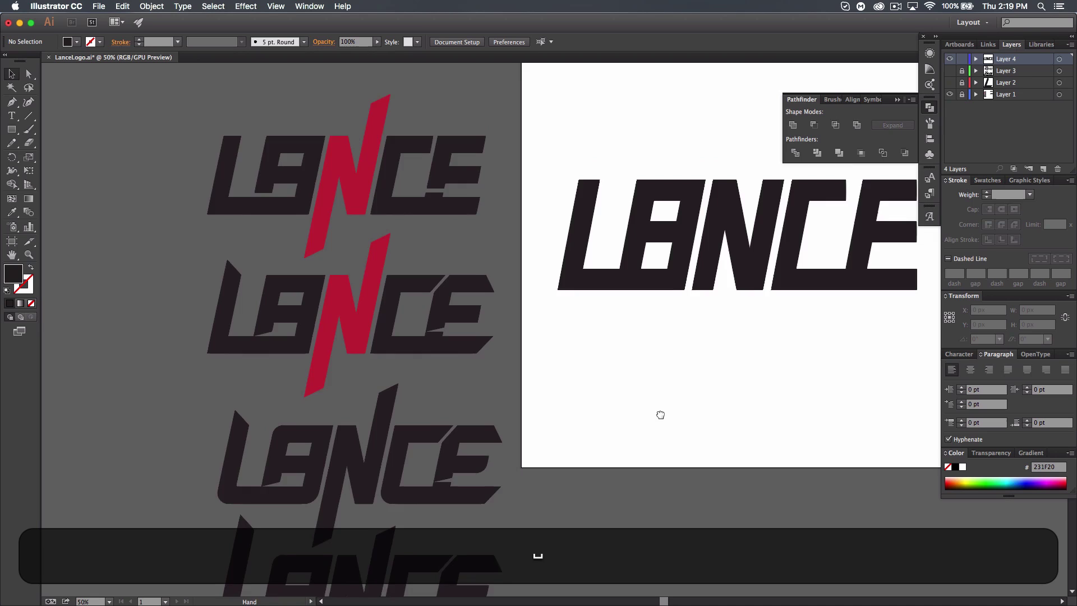
scroll(494, 402, "down", 8)
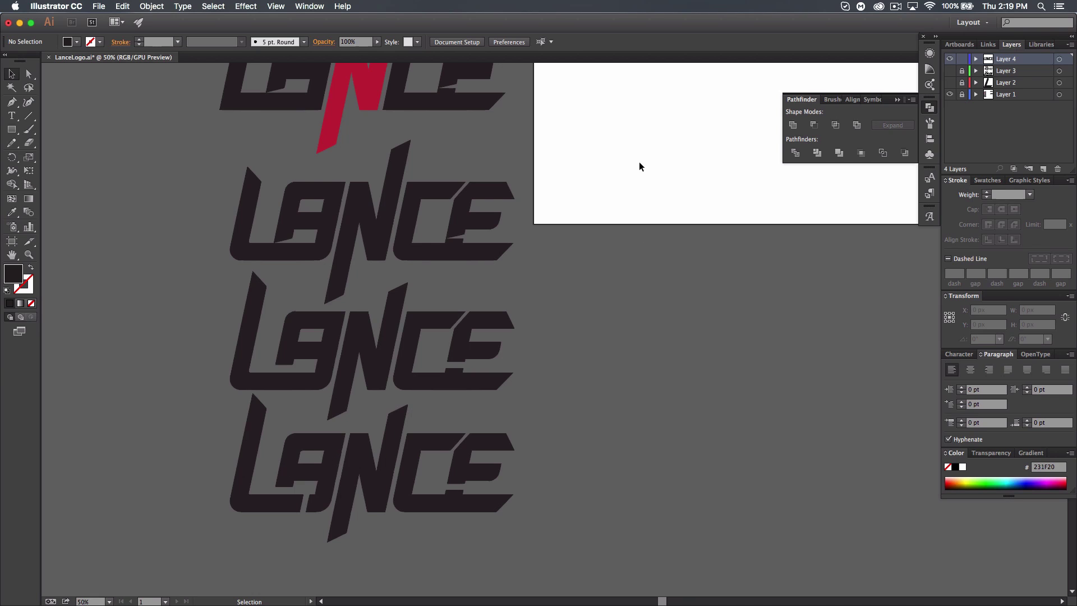
key("super+0")
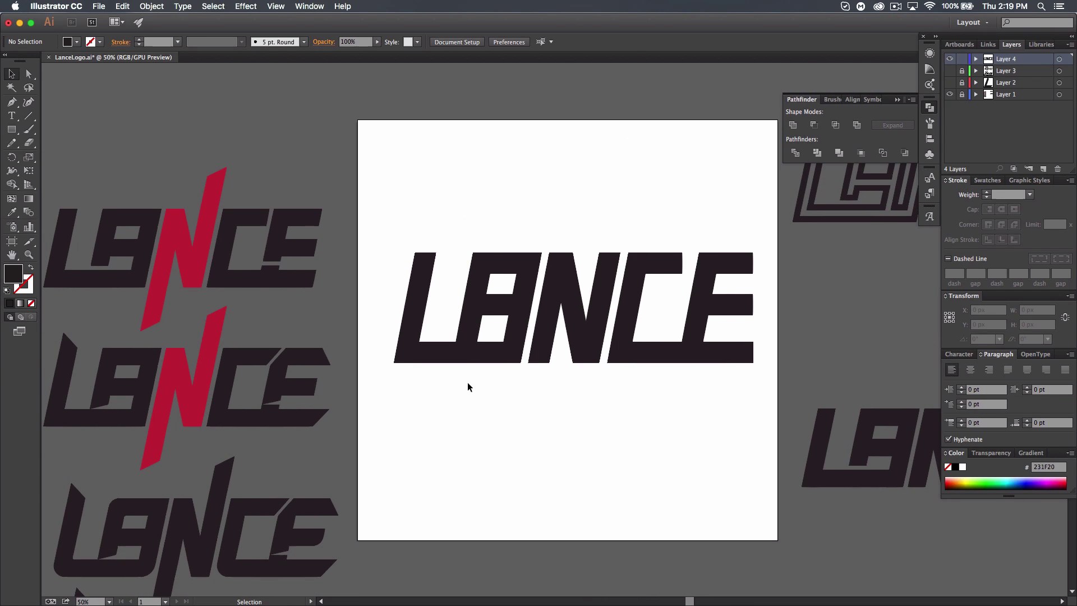
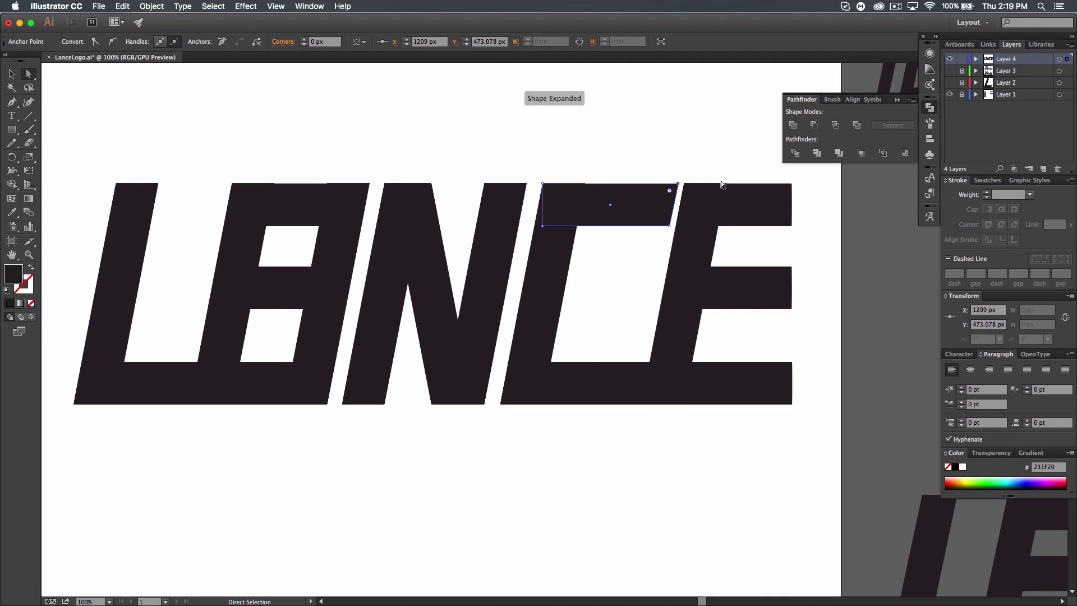
Step: Slant the right end of the C's top arm parallel to the E's stem and shorten it to leave a narrow gap
key("Left")
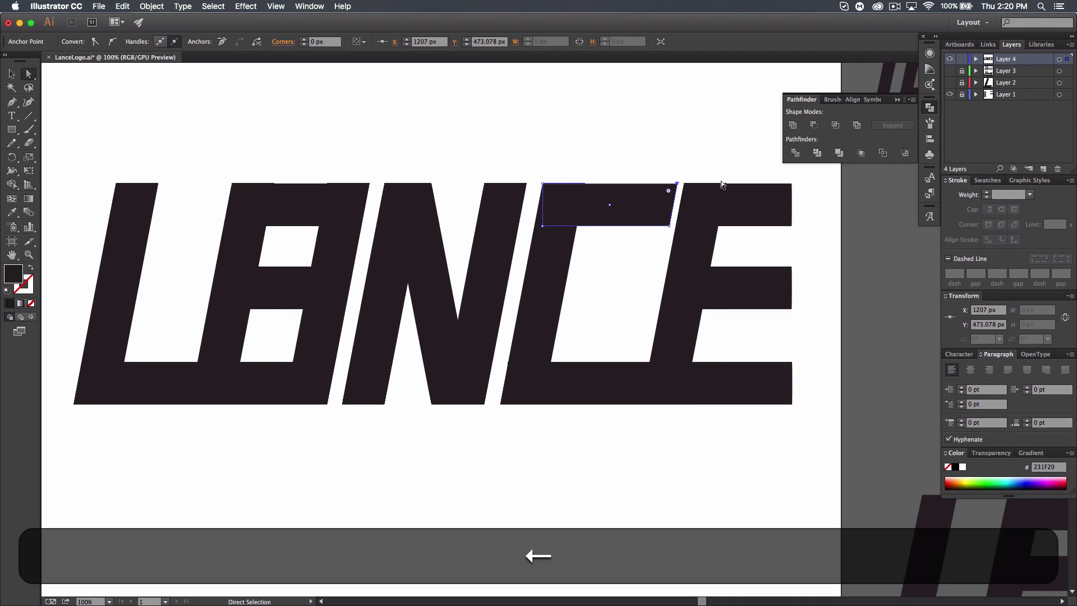
left_click(650, 138)
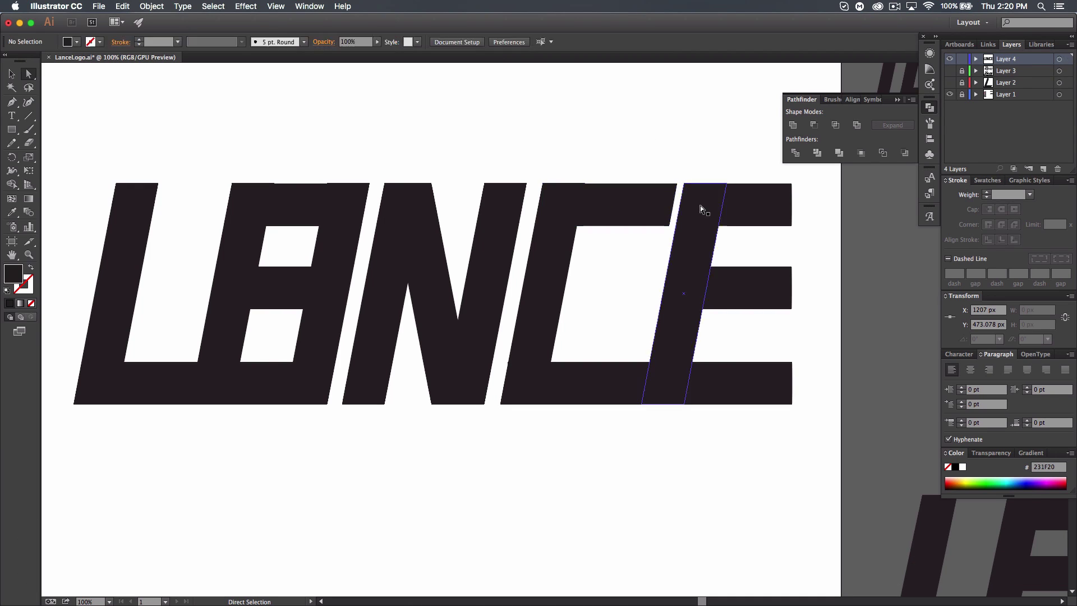
left_click(675, 183)
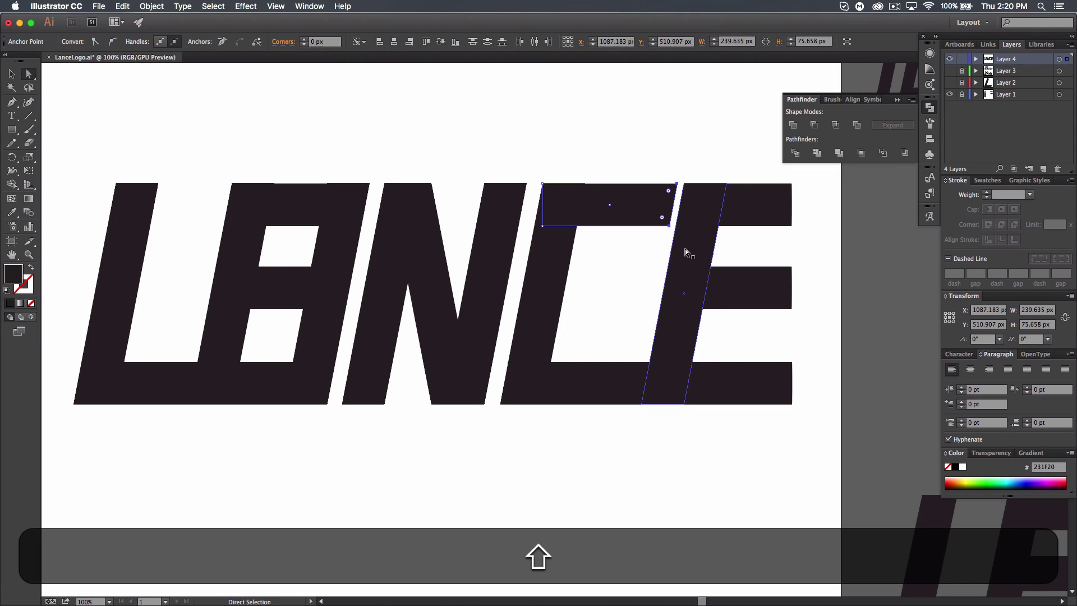
left_click_drag(668, 226, 662, 225)
left_click(647, 260)
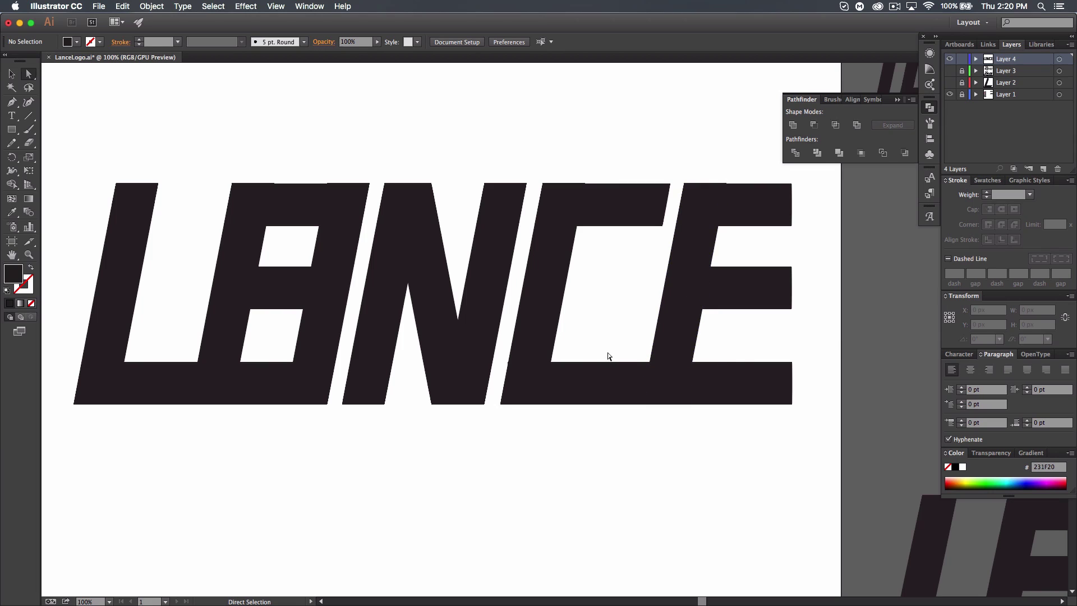
Step: Draw a rectangle 254 px wide and about 33 px high across the E's stem, resting on the base bar
left_click(11, 129)
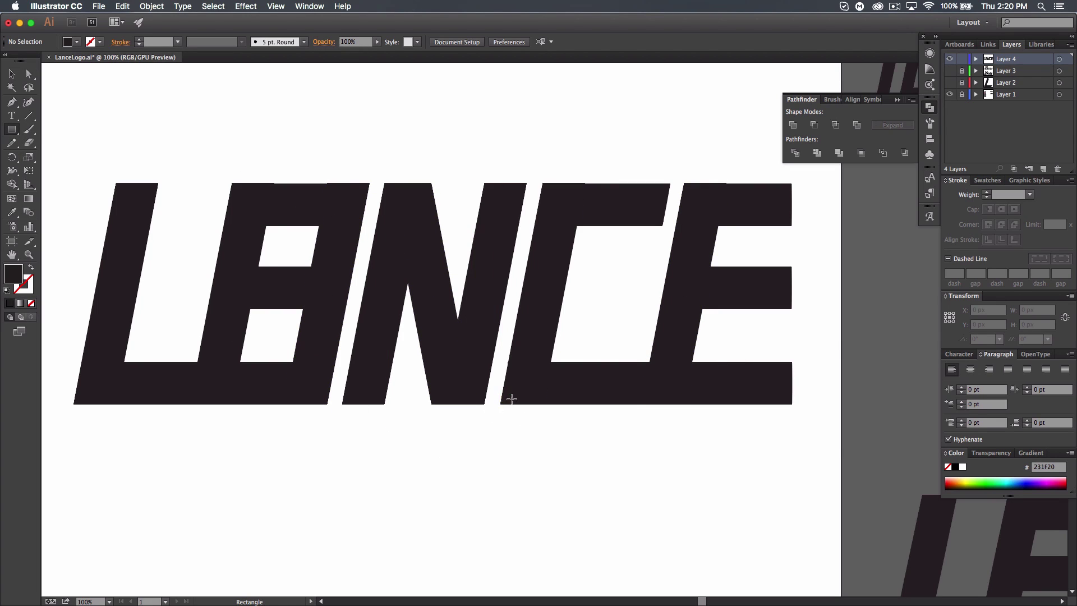
left_click_drag(758, 362, 615, 346)
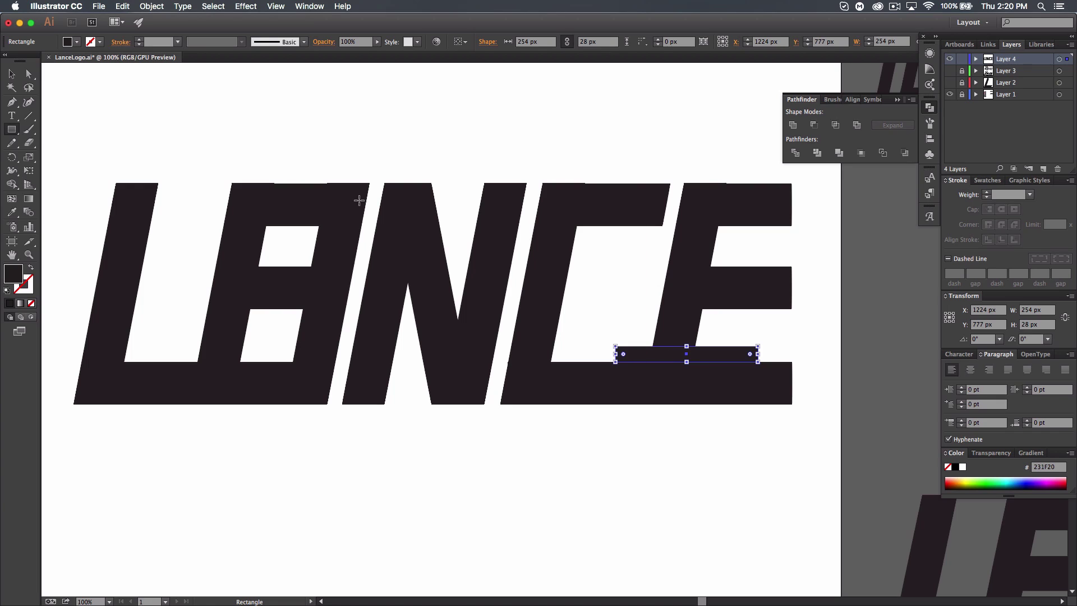
left_click(11, 74)
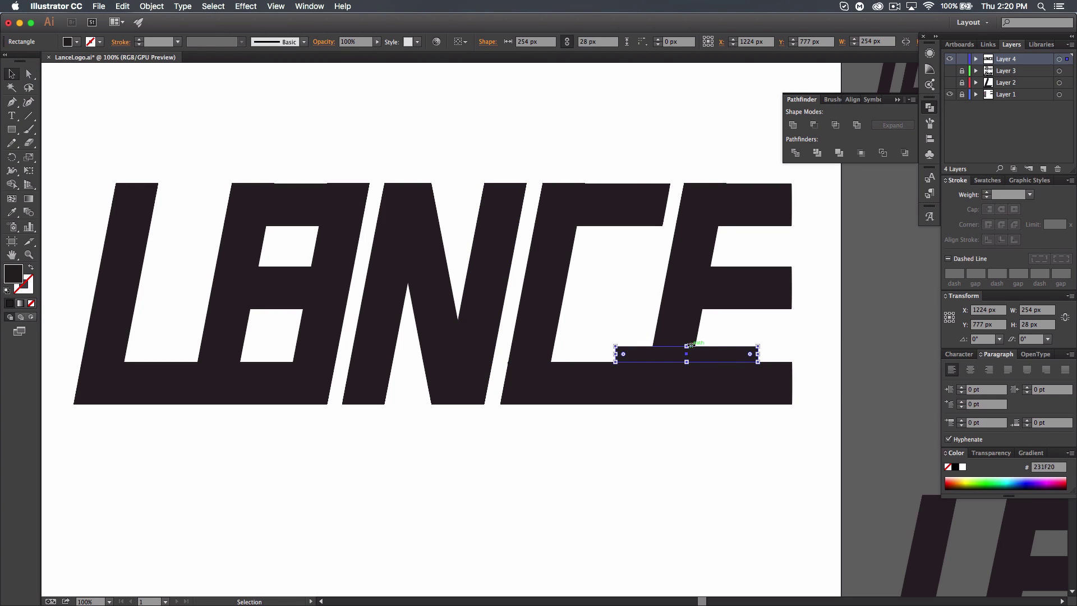
left_click_drag(688, 346, 688, 343)
left_click(786, 341)
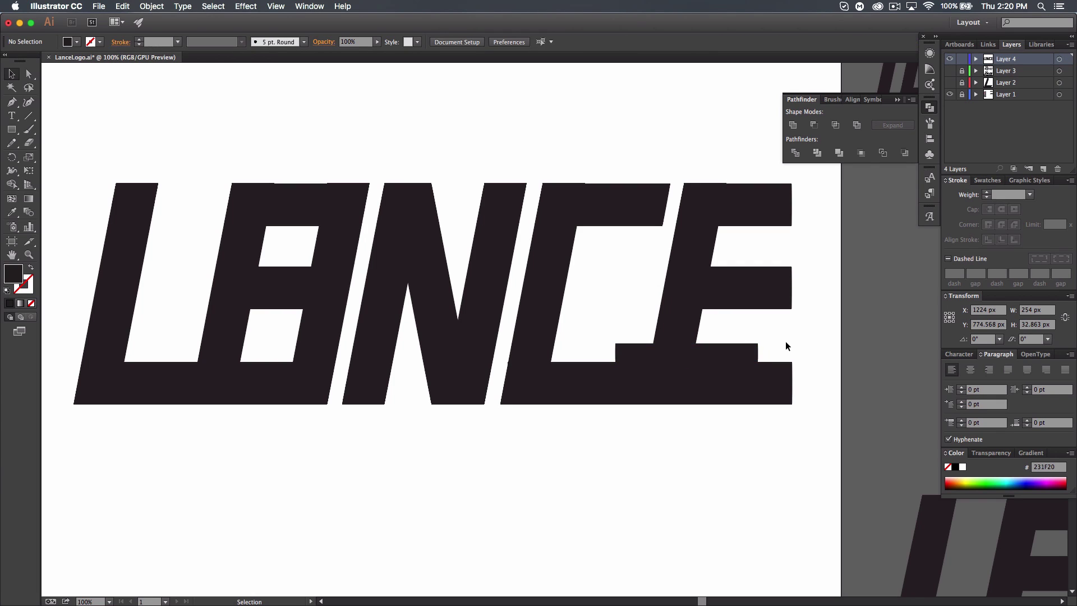
Step: Subtract the rectangle from the E's stem with Minus Front to open a gap above the base bar
left_click(721, 352)
left_click(681, 323, "shift")
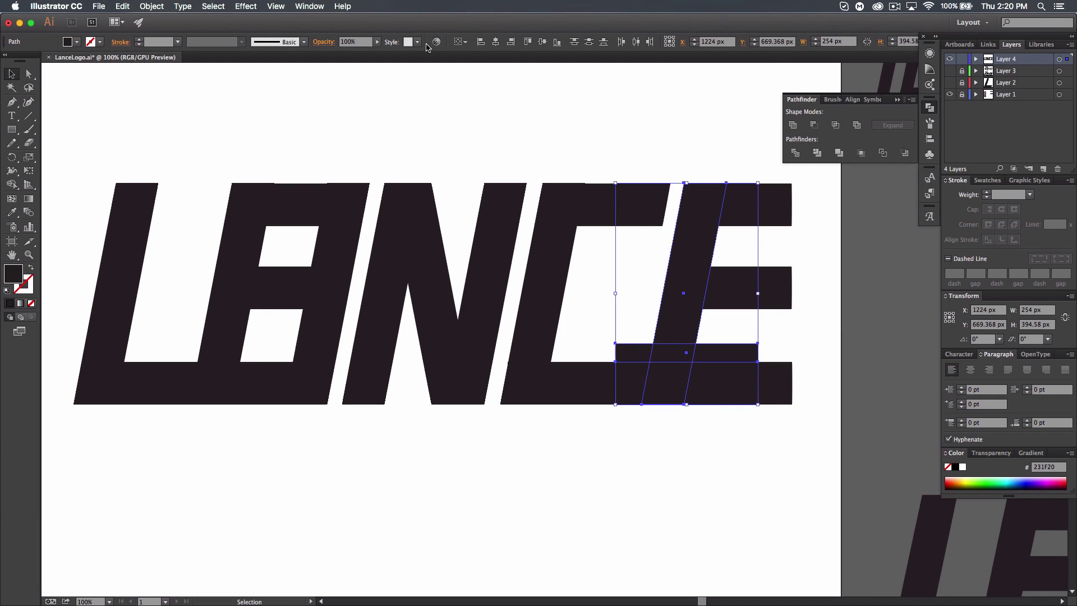
left_click(309, 7)
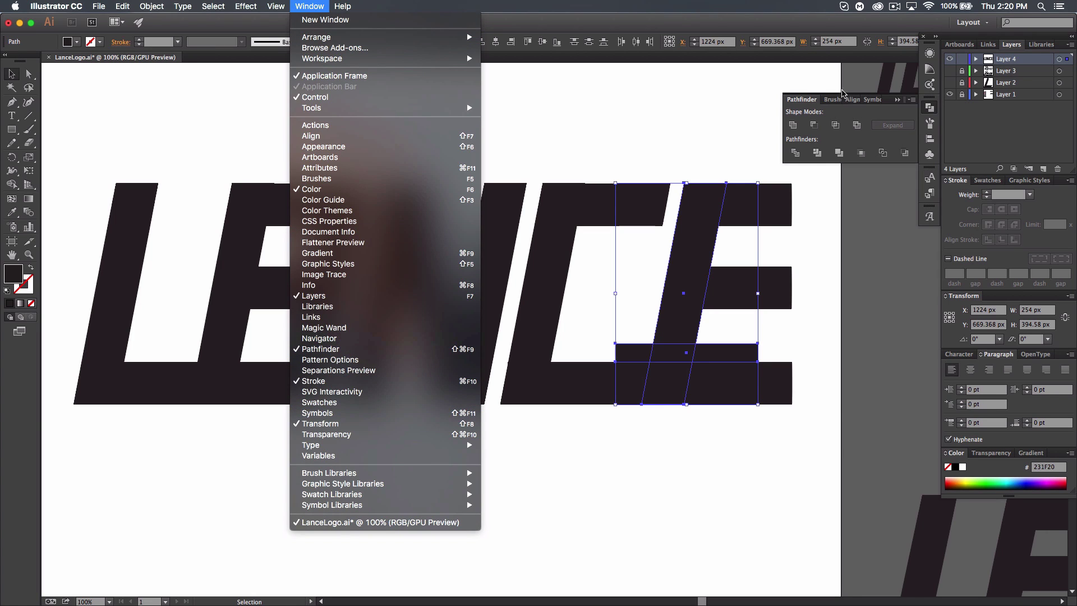
left_click(836, 114)
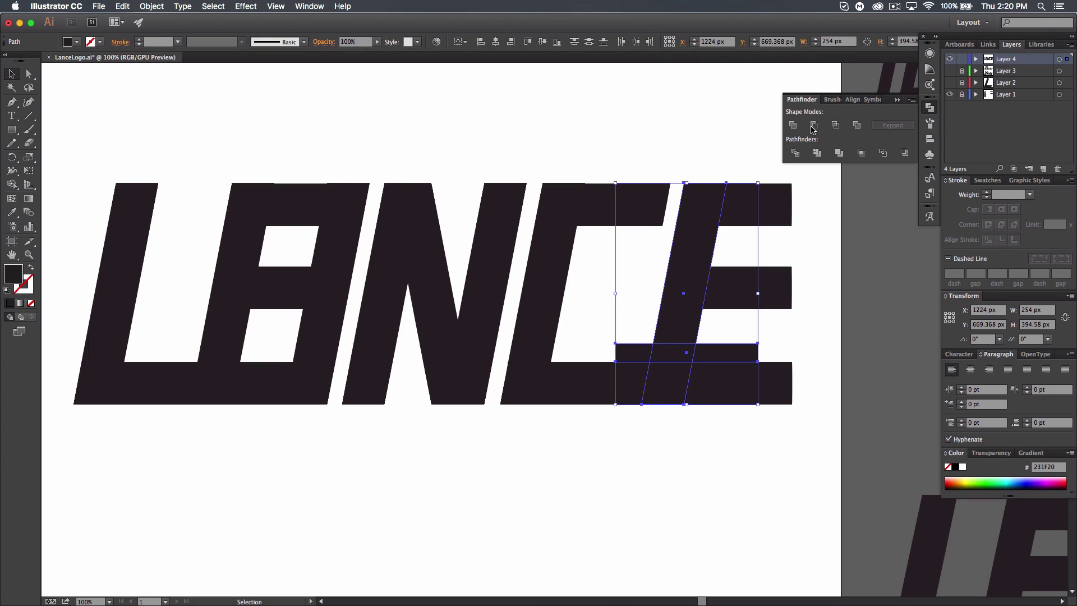
left_click(815, 127)
left_click(806, 291)
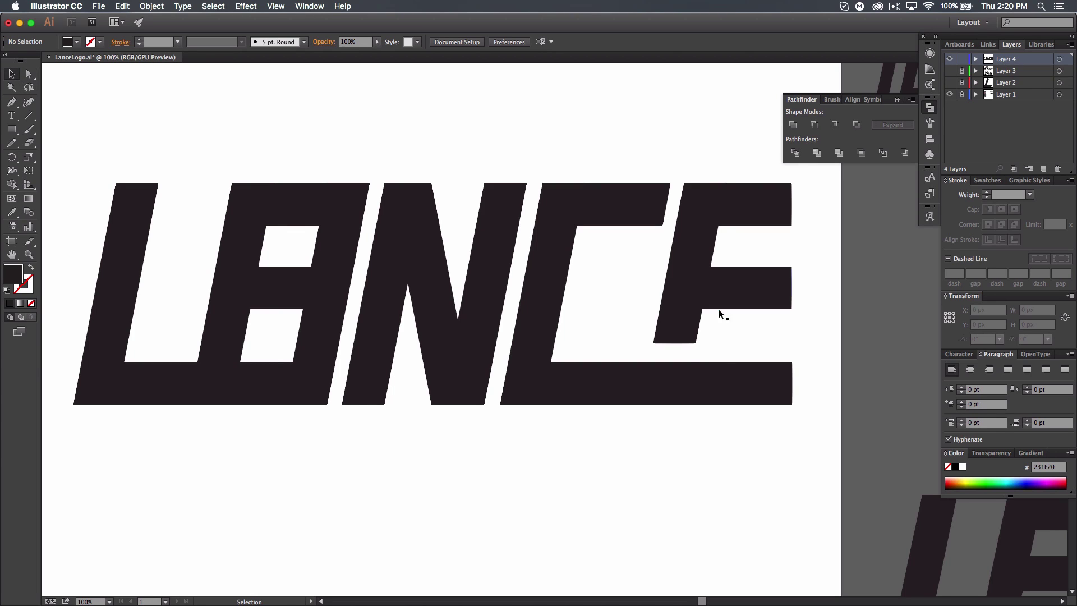
Step: Ungroup the split E stem and delete its leftover piece inside the base bar
left_click(673, 295)
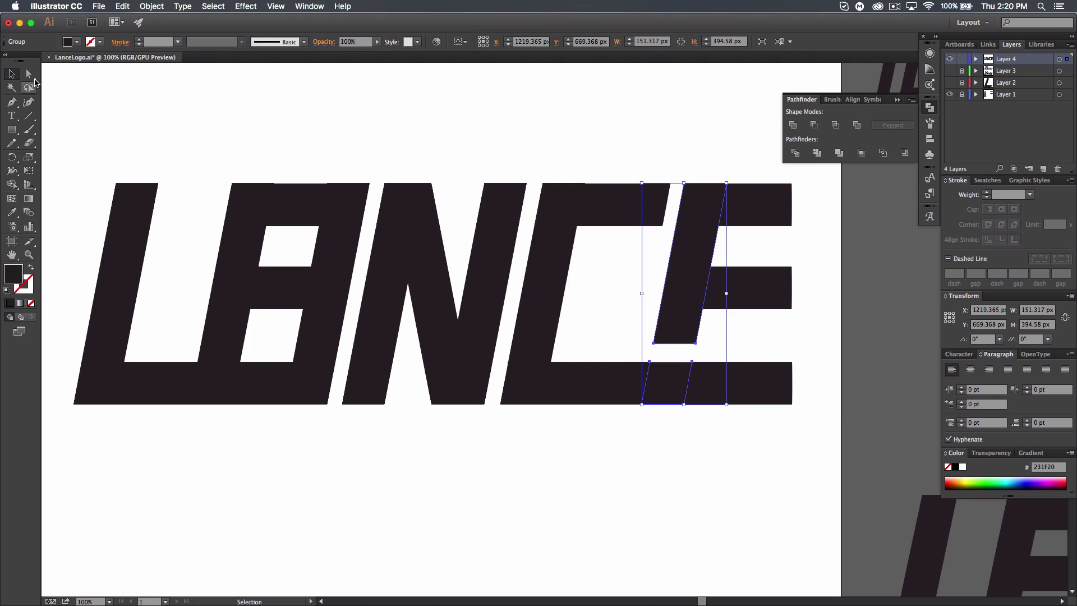
right_click(683, 388)
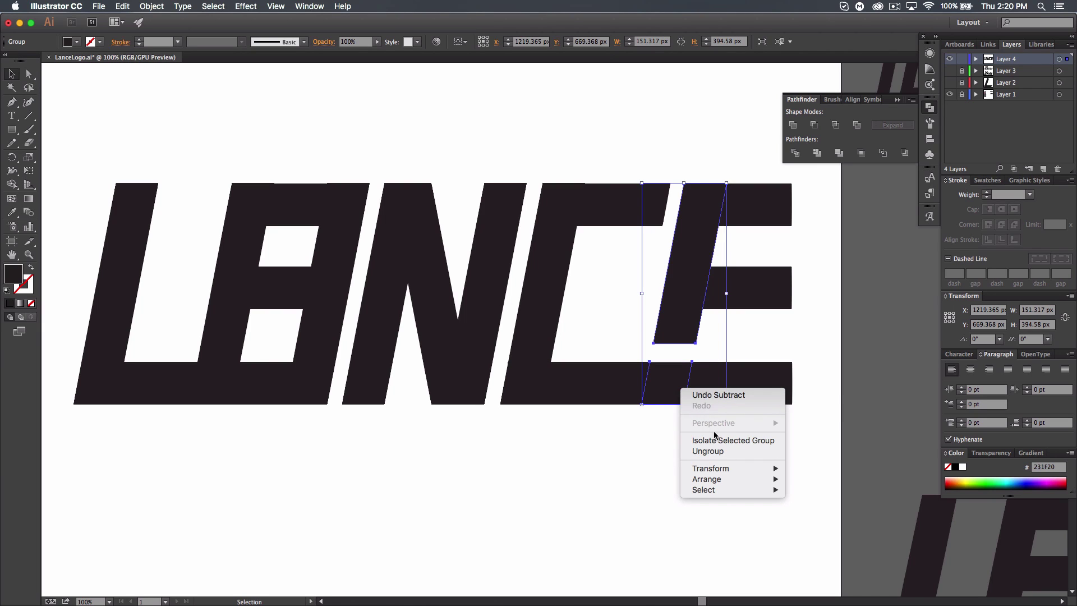
left_click(717, 451)
left_click(654, 410)
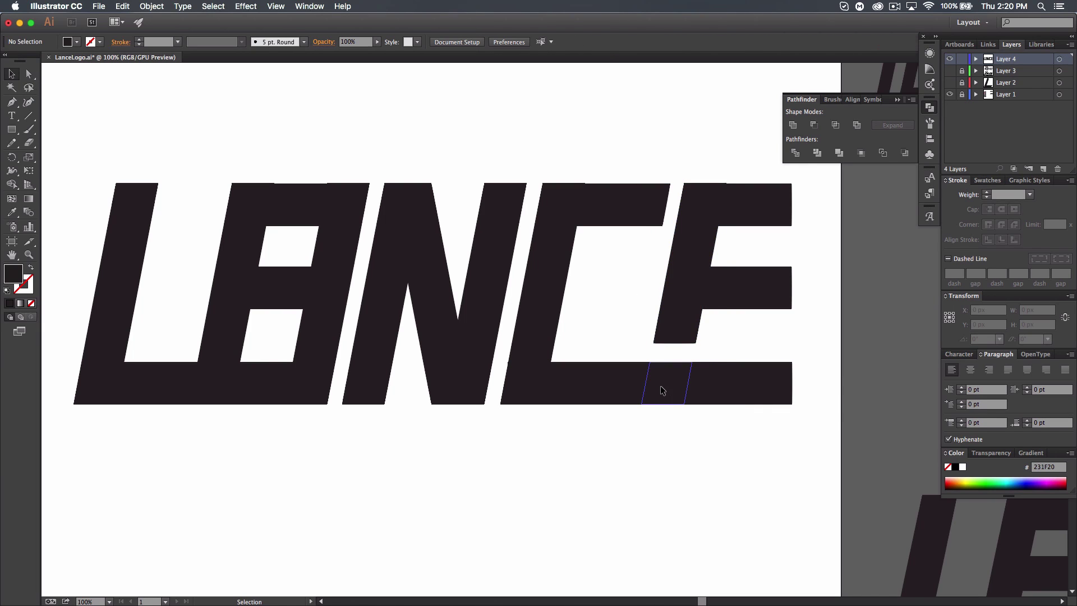
left_click(660, 385)
key("BackSpace")
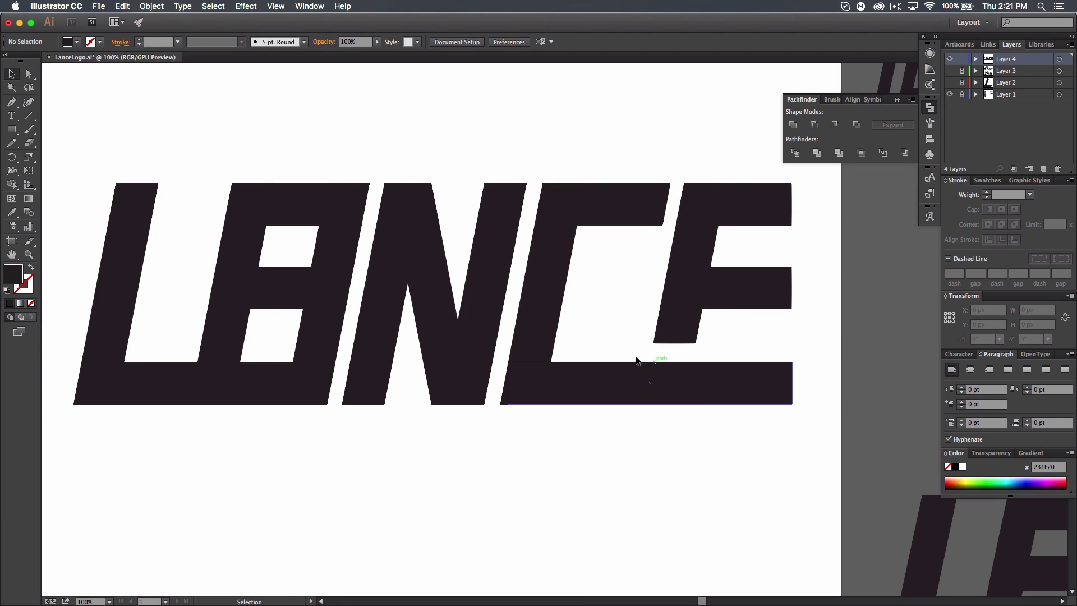
Step: Move the top bars of the A, C and E up by 1 px together
left_click(295, 209)
left_click(621, 205, "shift")
left_click(743, 210, "shift")
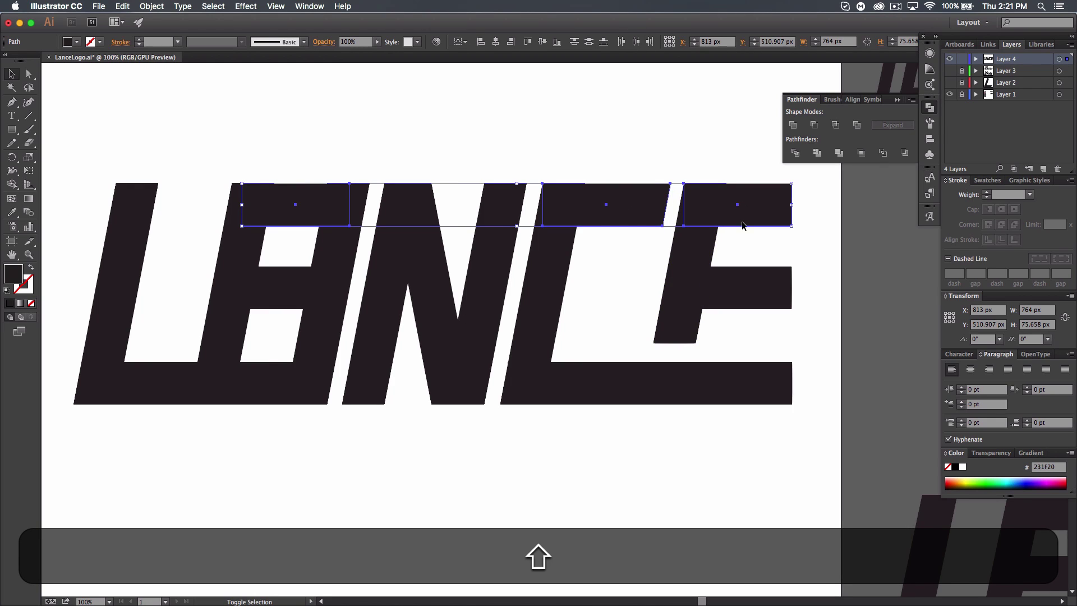
key("Up")
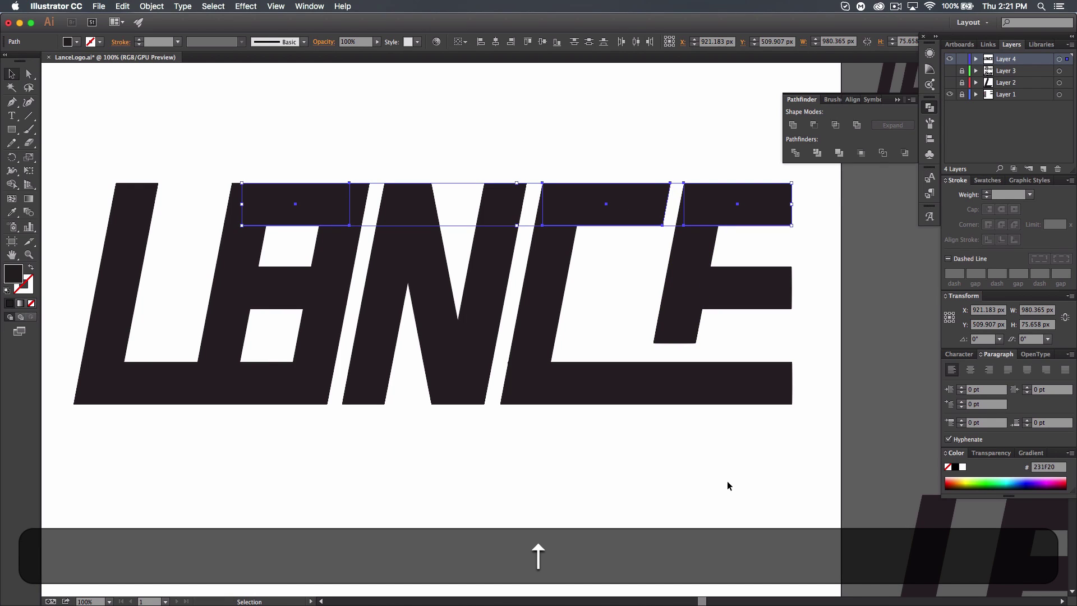
left_click(677, 465)
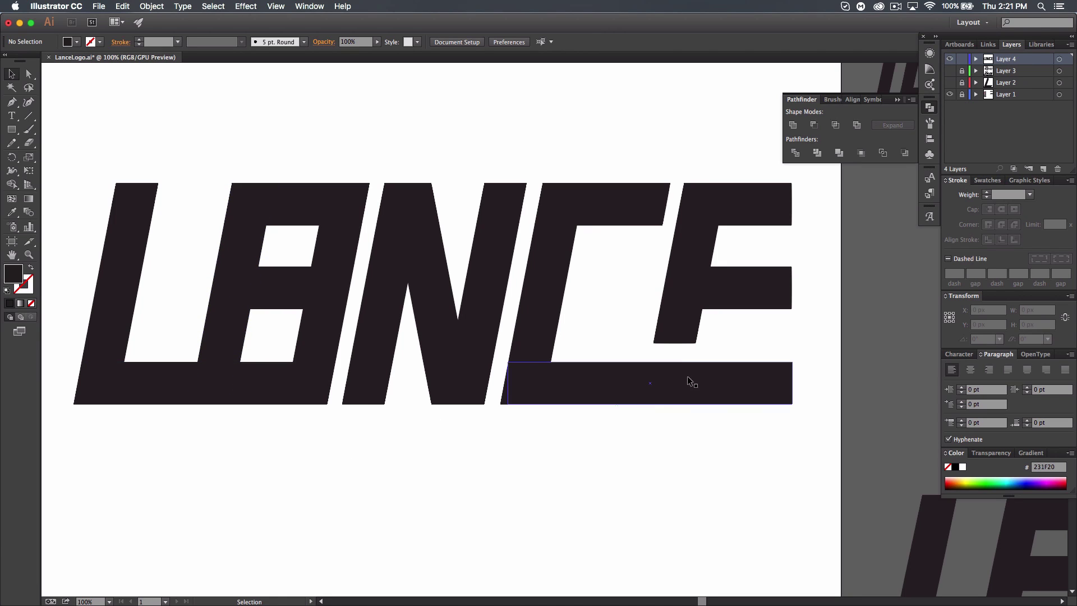
Step: Draw a rectangle about 217 px wide and 33 px high in the gap below the E's stem and move it across the A's left stem
left_click_drag(536, 502, 599, 466)
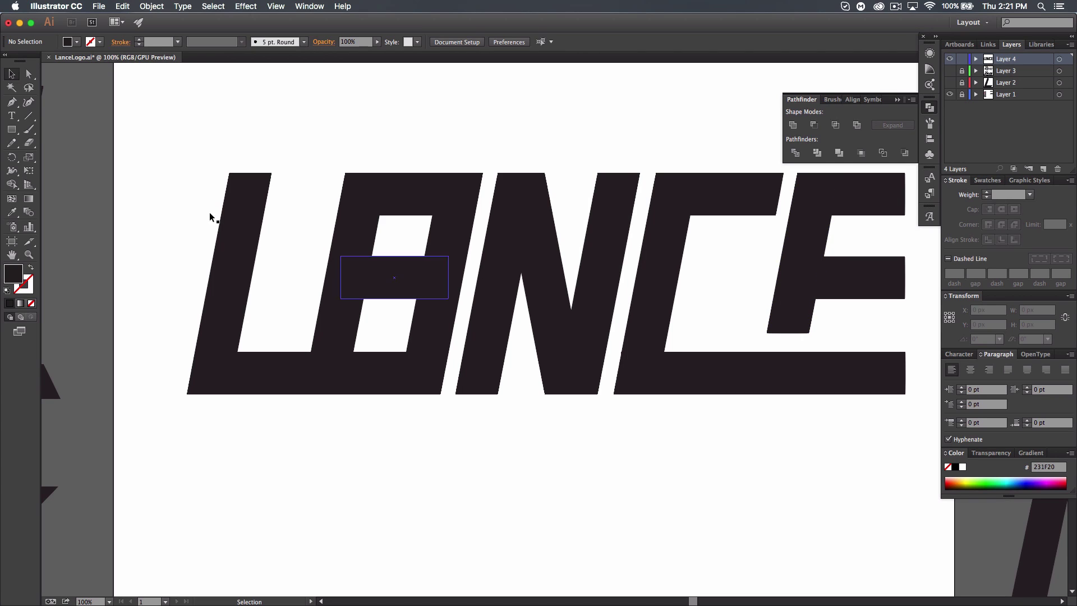
left_click(11, 129)
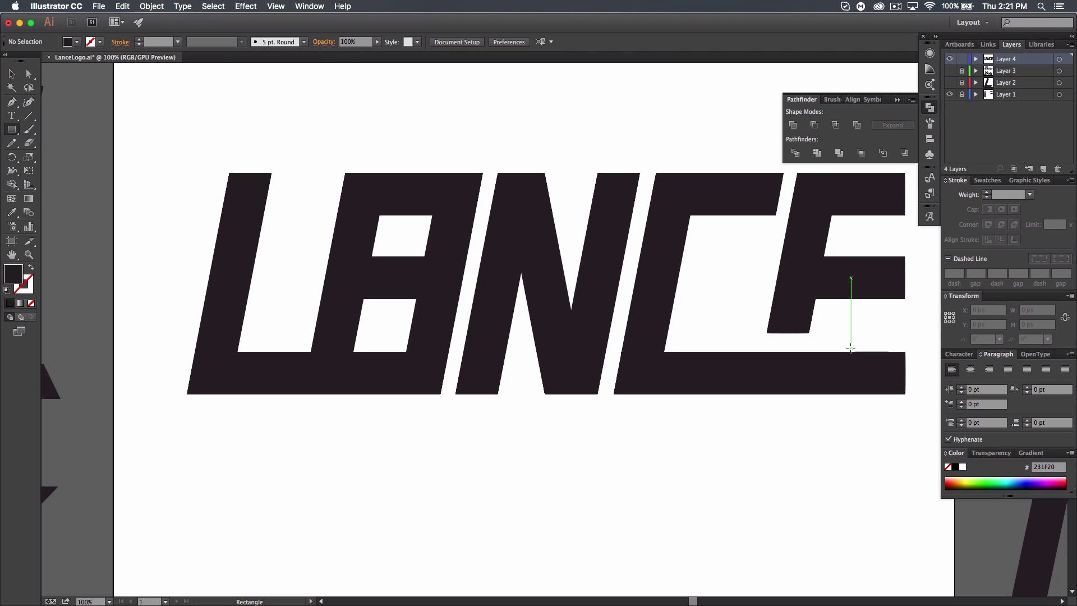
left_click_drag(850, 352, 729, 333)
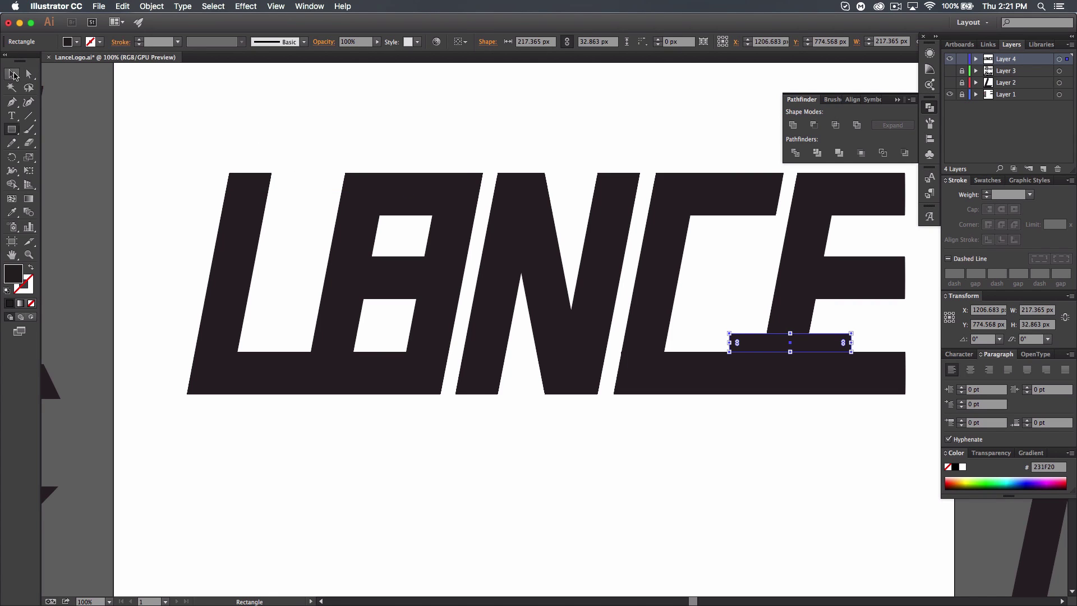
left_click(12, 74)
left_click_drag(749, 344, 294, 345)
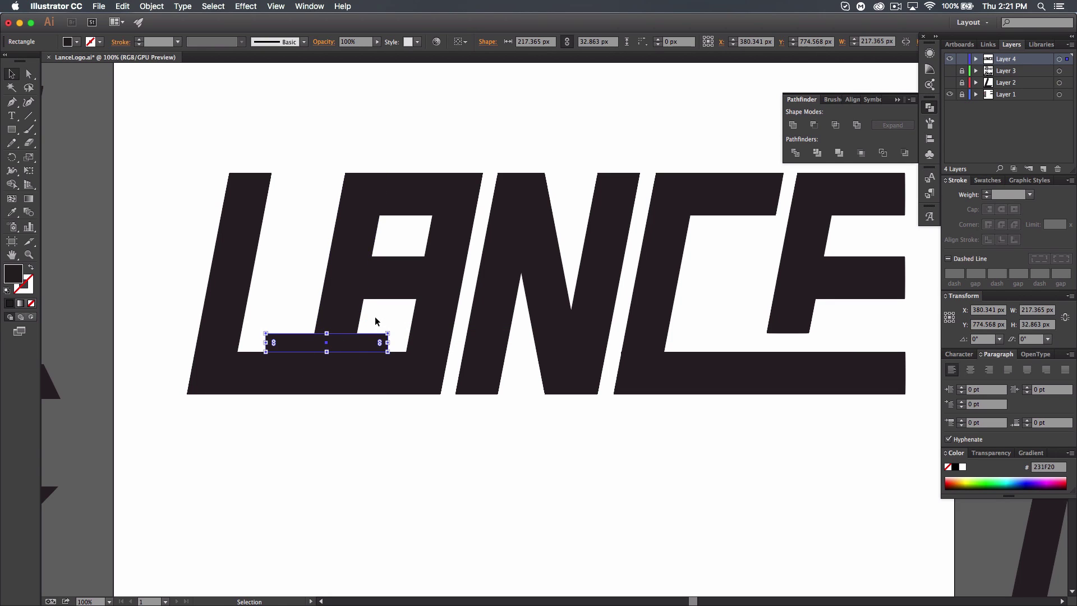
Step: Subtract the rectangle from the A's left stem with Minus Front, ungroup the result and delete the leftover piece inside the base bar
left_click(336, 314, "shift")
left_click(814, 130)
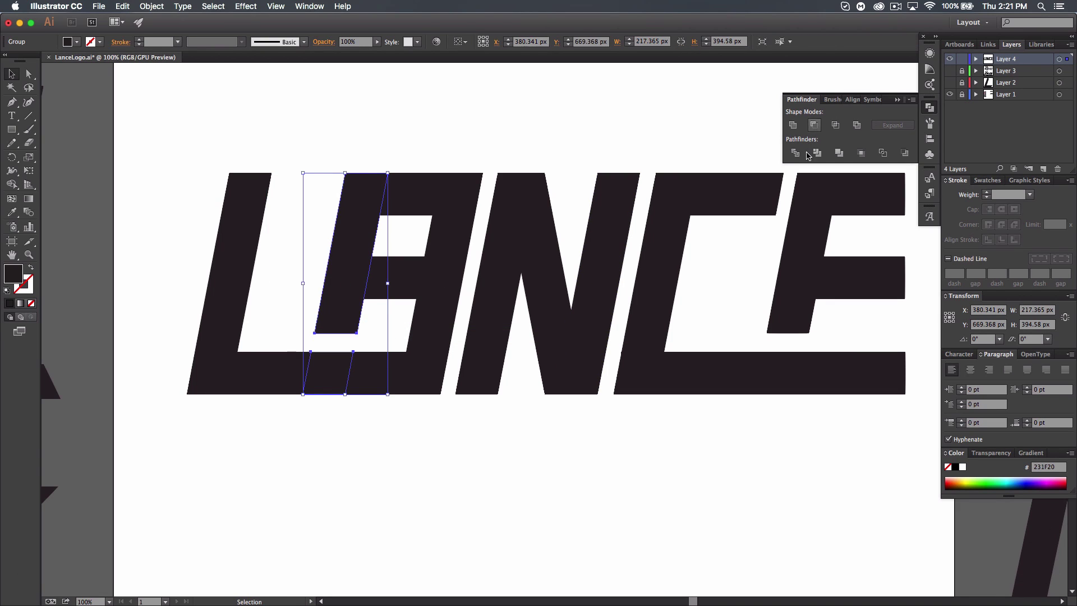
right_click(325, 373)
left_click(366, 437)
left_click(277, 419)
left_click(317, 381)
key("BackSpace")
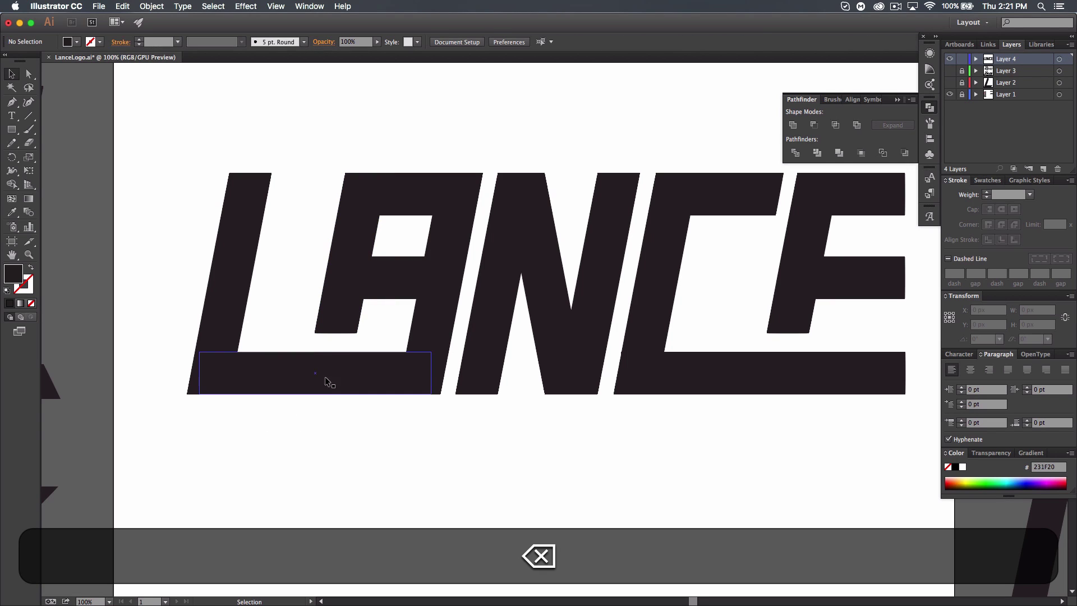
Step: Extend the upper-right corner of the base bar under the C and E outward to X 1508 px, forming a pointed end
key("super+minus")
key("super+minus")
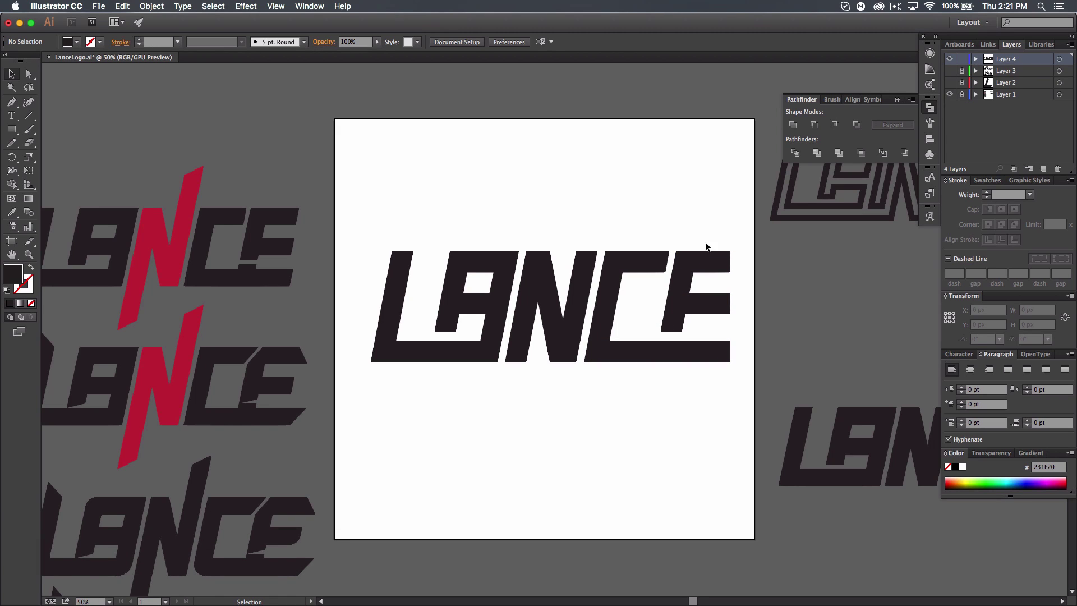
left_click(28, 73)
key("space")
left_click_drag(650, 421, 583, 425)
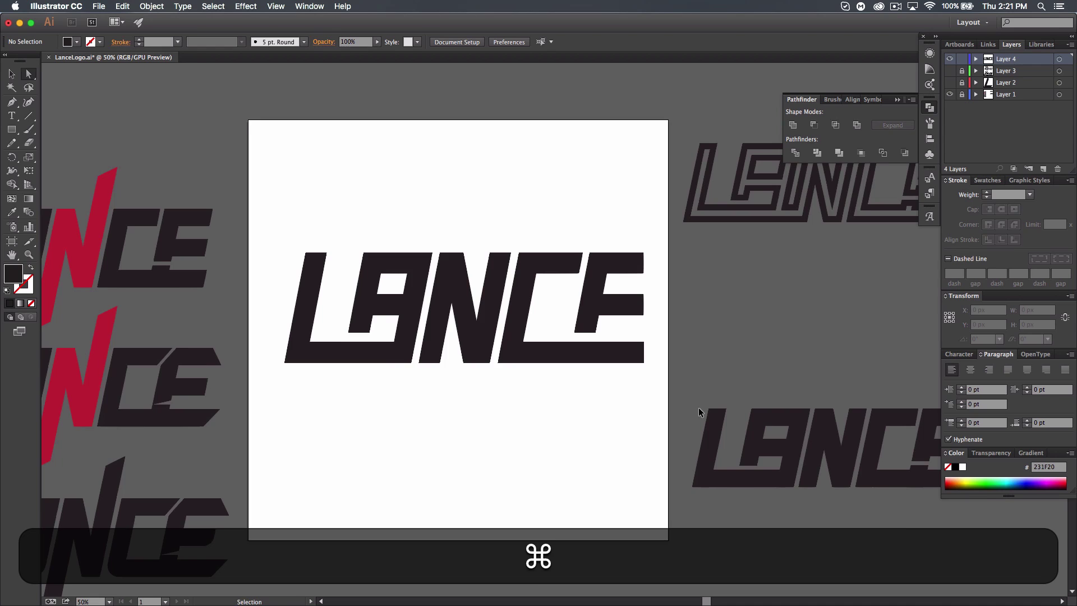
key("super+equal")
key("space")
left_click_drag(704, 452, 608, 433)
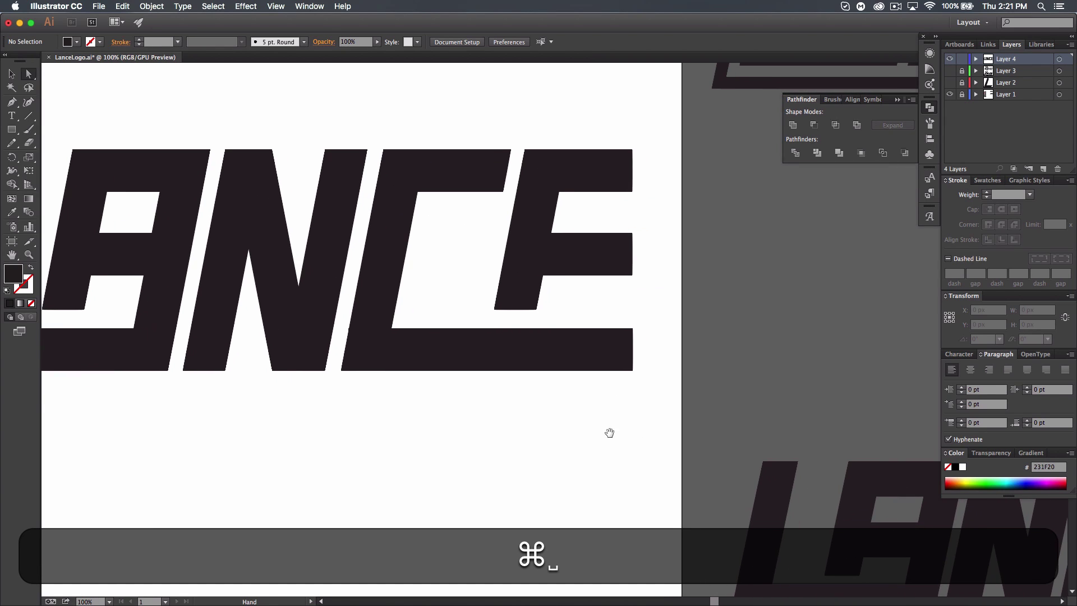
left_click_drag(631, 328, 685, 329)
Step: Slant the E's arm ends by pulling out the middle arm's upper-right corner and the top arm's lower-right corner, the latter to X 1458 px
left_click(632, 233)
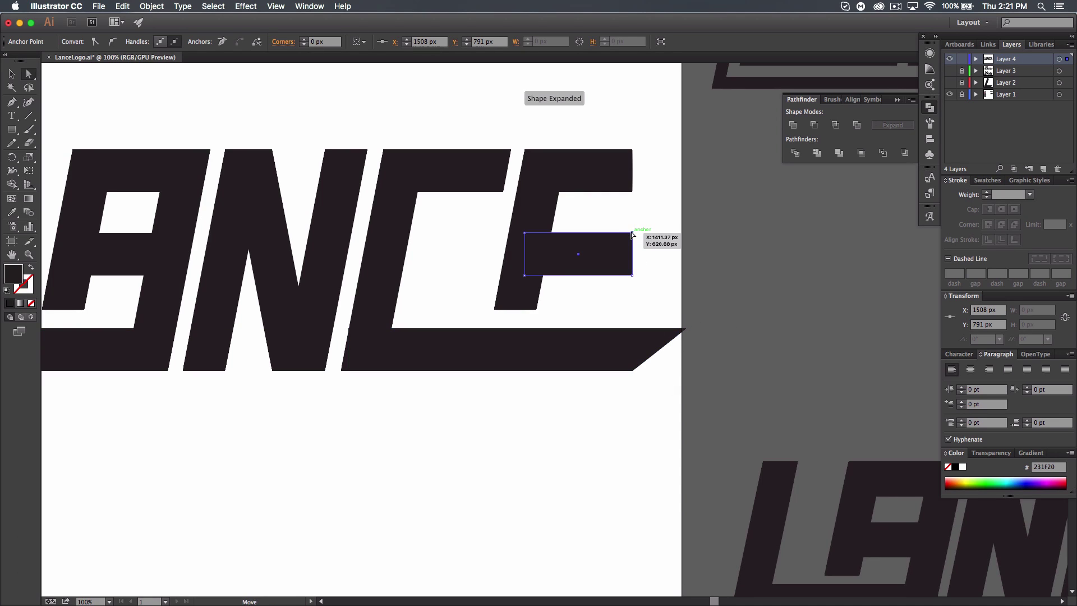
left_click_drag(631, 232, 646, 233)
left_click(632, 191)
left_click_drag(633, 191, 660, 200)
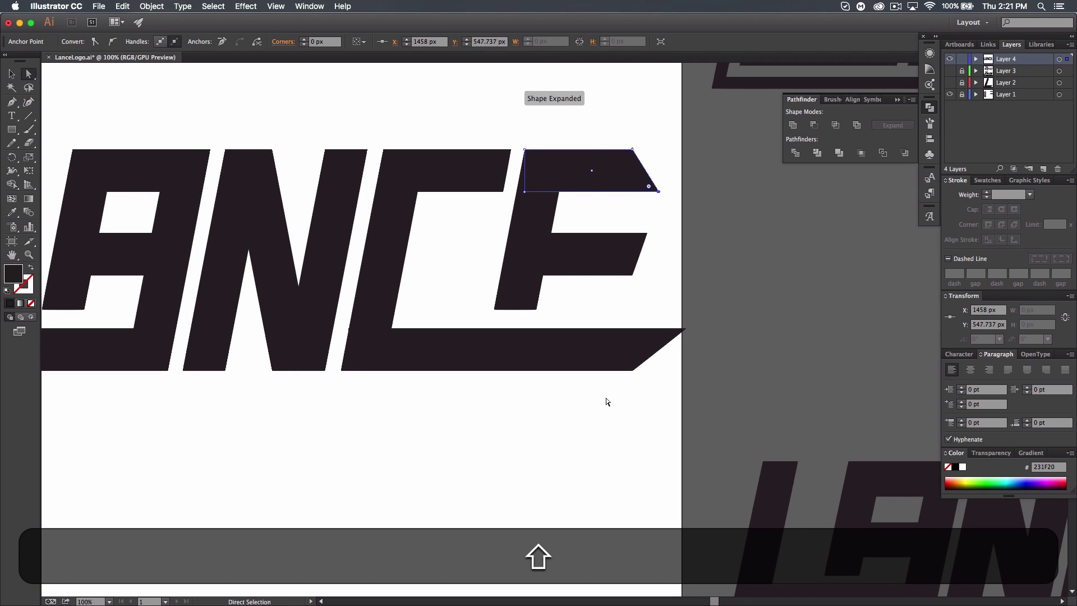
key("super+minus")
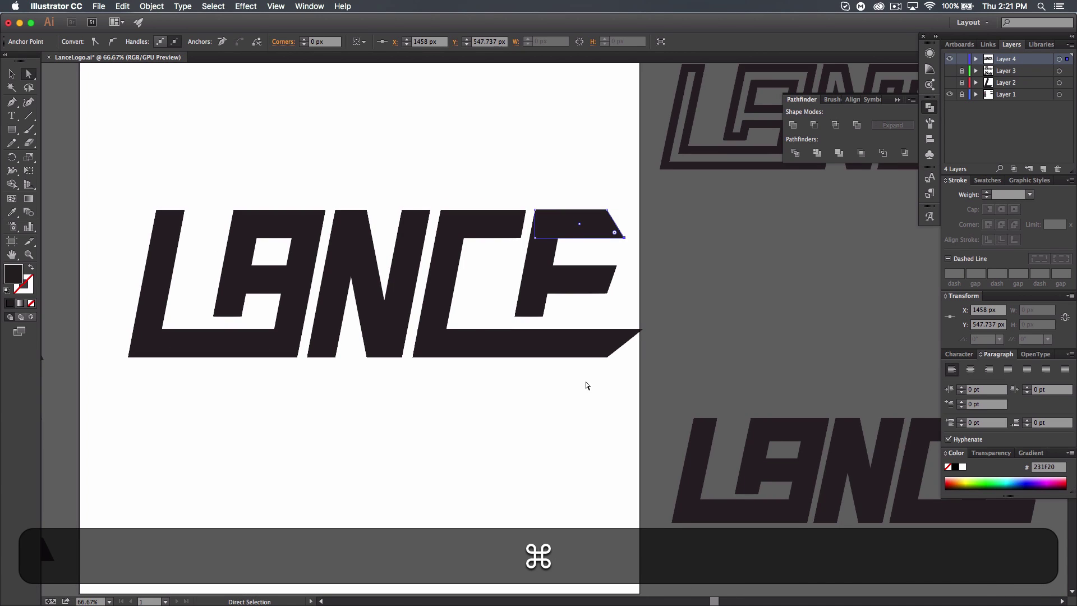
key("super+minus")
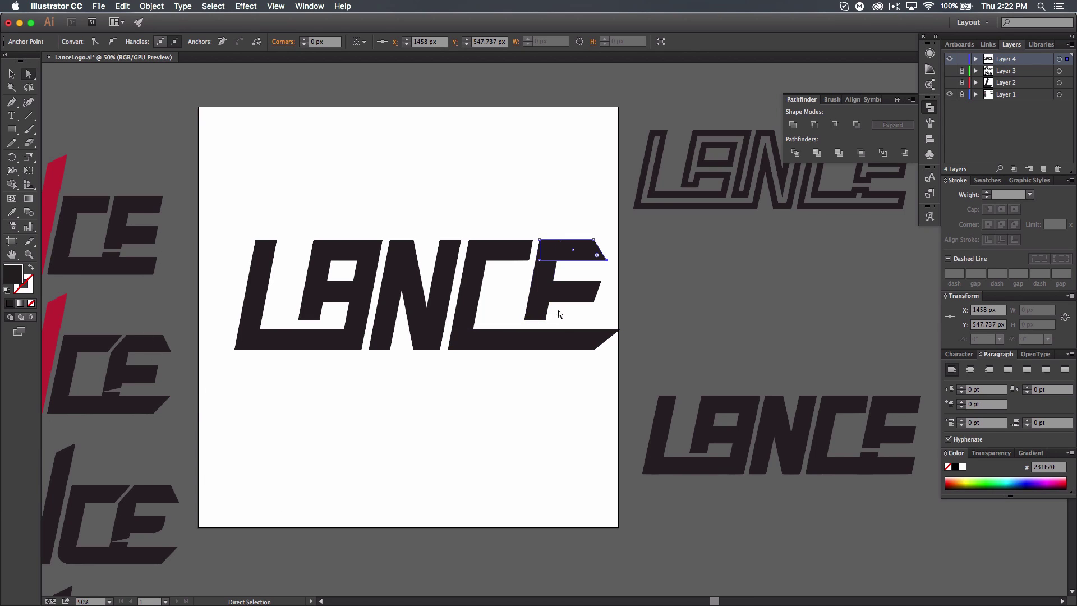
Step: Nudge the upper-right corner of the E's middle arm a few pixels farther right
left_click(602, 283)
key("Right")
key("Right")
key("Right")
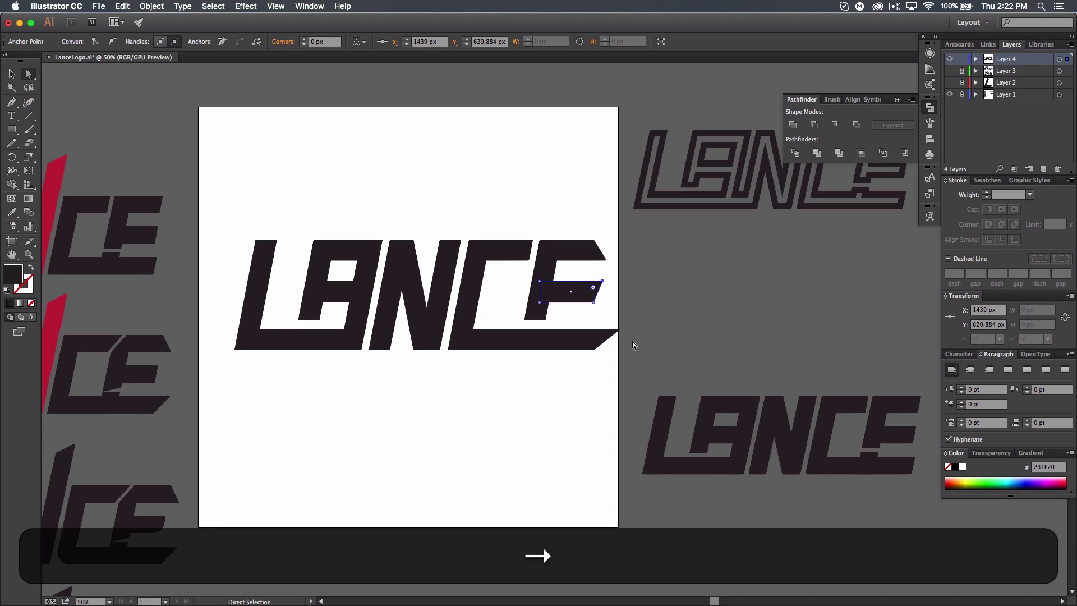
key("Left")
key("Right")
key("Right")
key("Right")
left_click(506, 432)
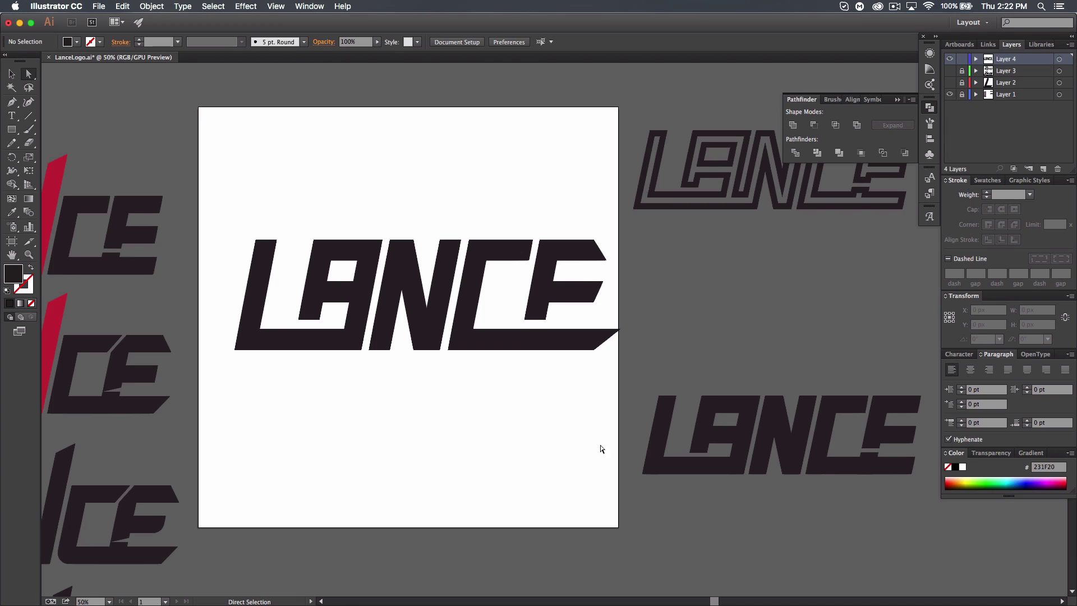
Step: Nudge the base bar's pointed tip left to X 1496 px and shift its whole slanted end slightly left
left_click(620, 329)
key("Left")
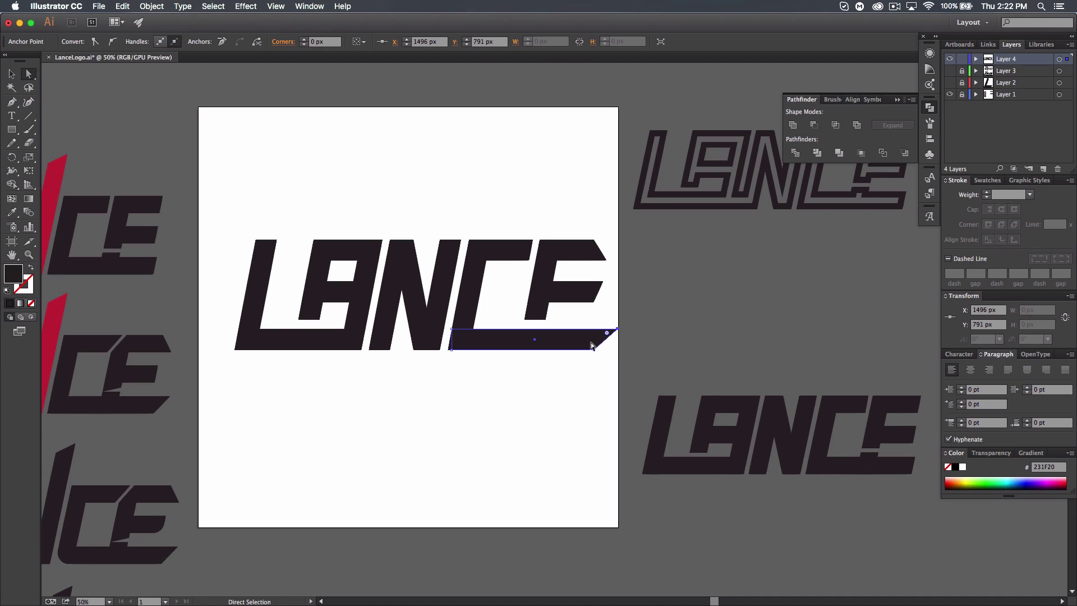
left_click_drag(597, 339, 588, 324)
key("Left")
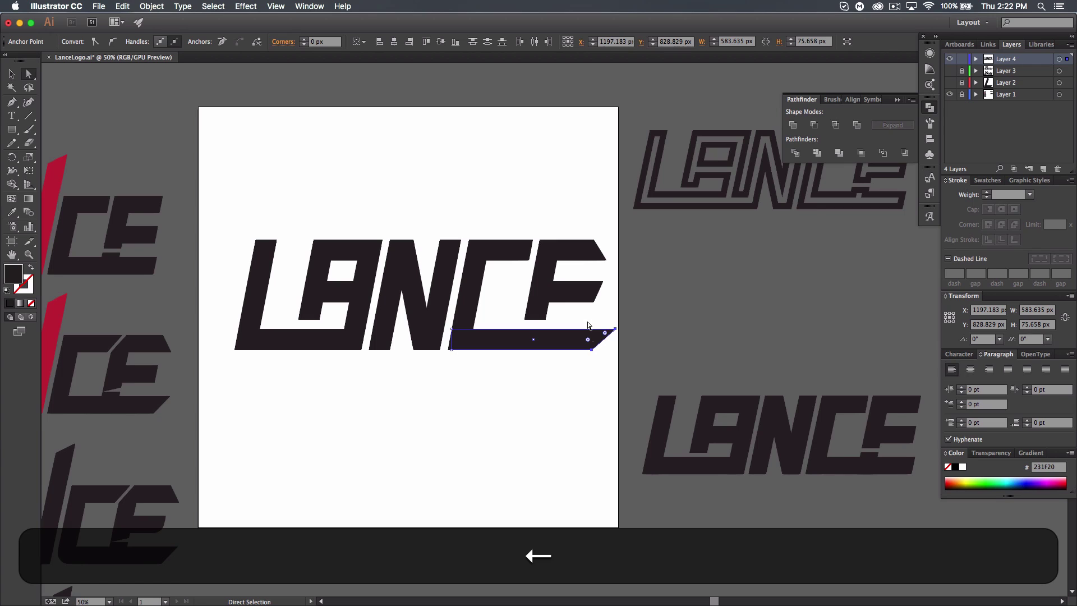
left_click(621, 413)
Step: Try raising only the L stem's top-right corner into a point, including at X 296 px, Y 402 px, and undo each attempt
key("space")
left_click_drag(404, 401, 514, 410)
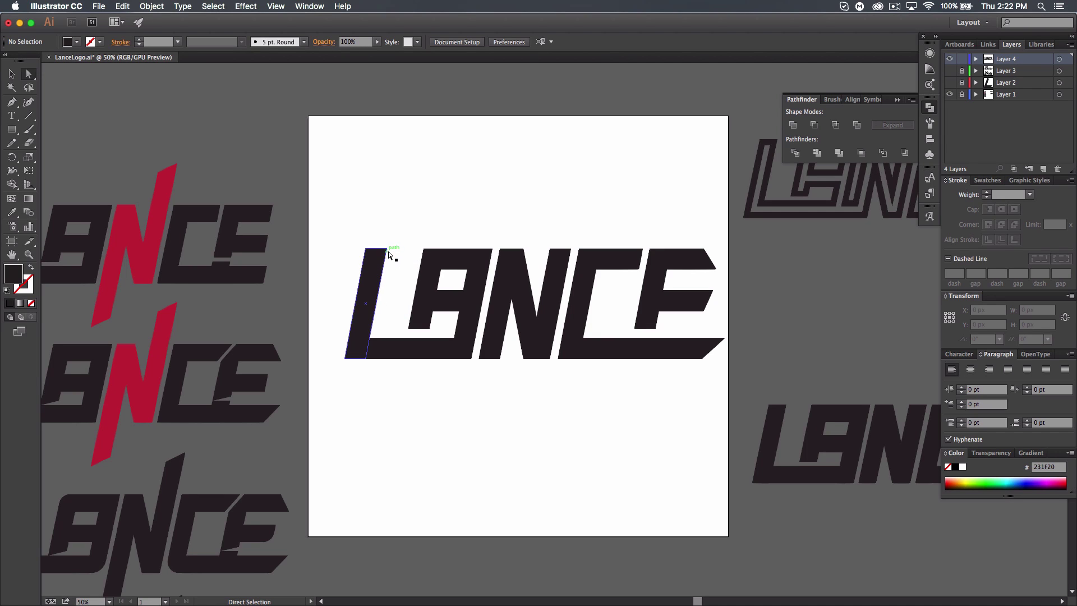
left_click_drag(387, 251, 392, 211)
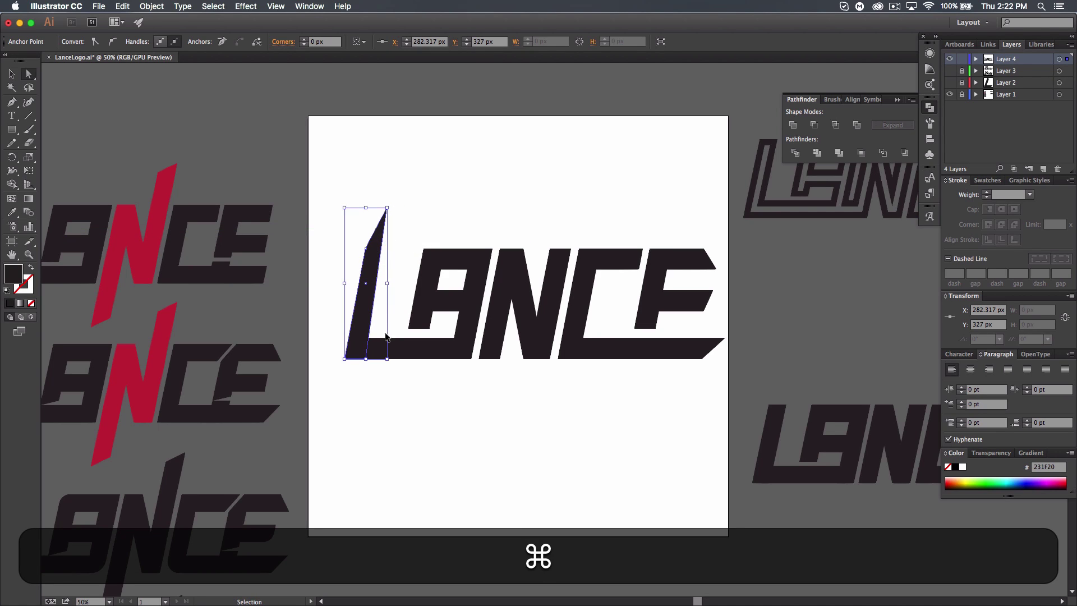
key("super+z")
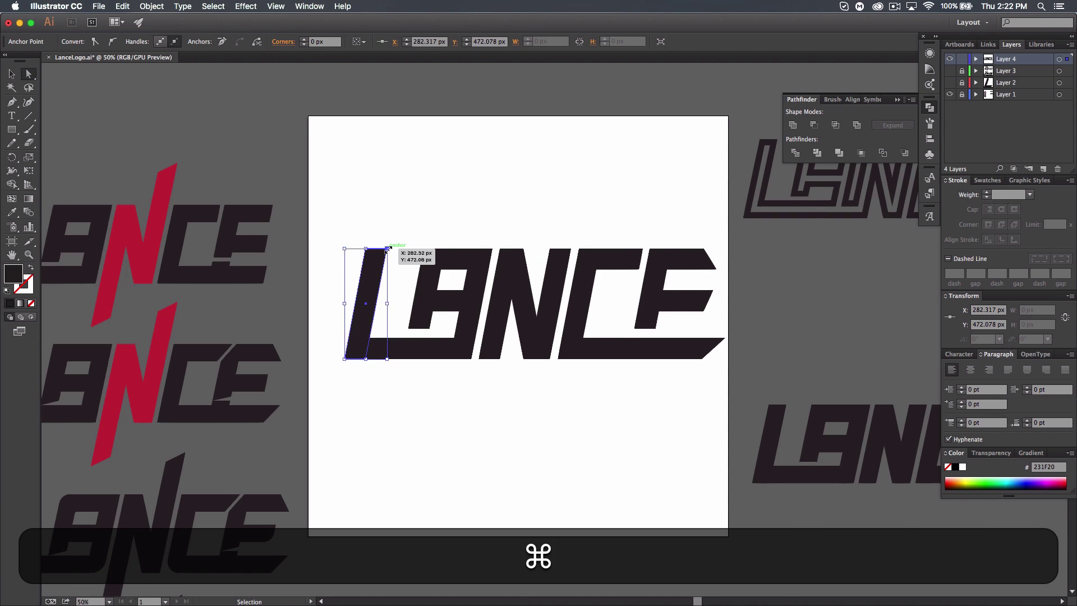
key("super+equal")
key("super+equal")
left_click_drag(237, 153, 306, 208)
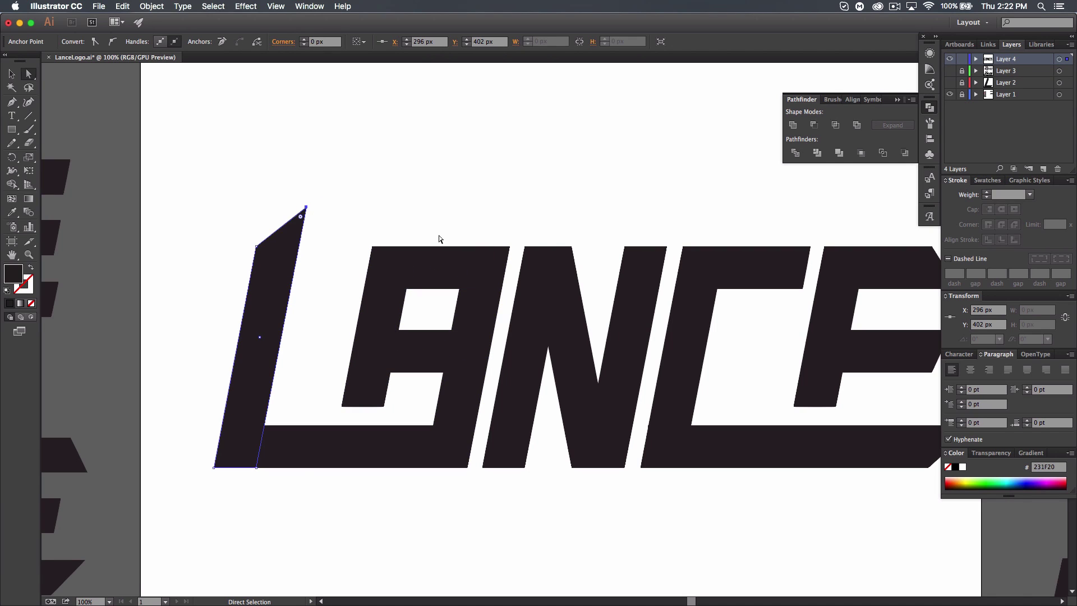
key("super")
key("super+minus")
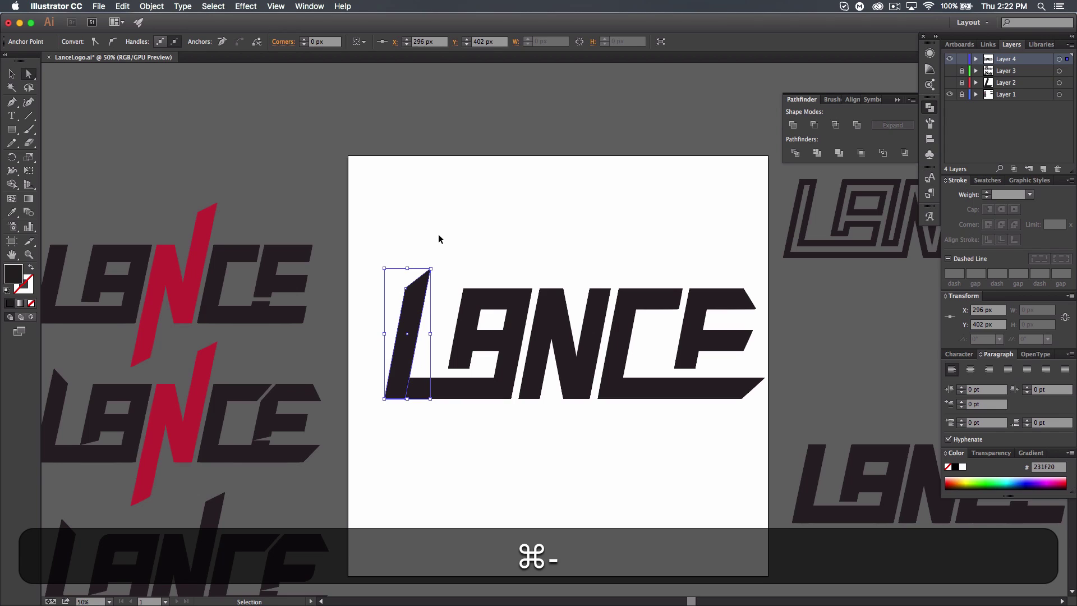
key("super+equal")
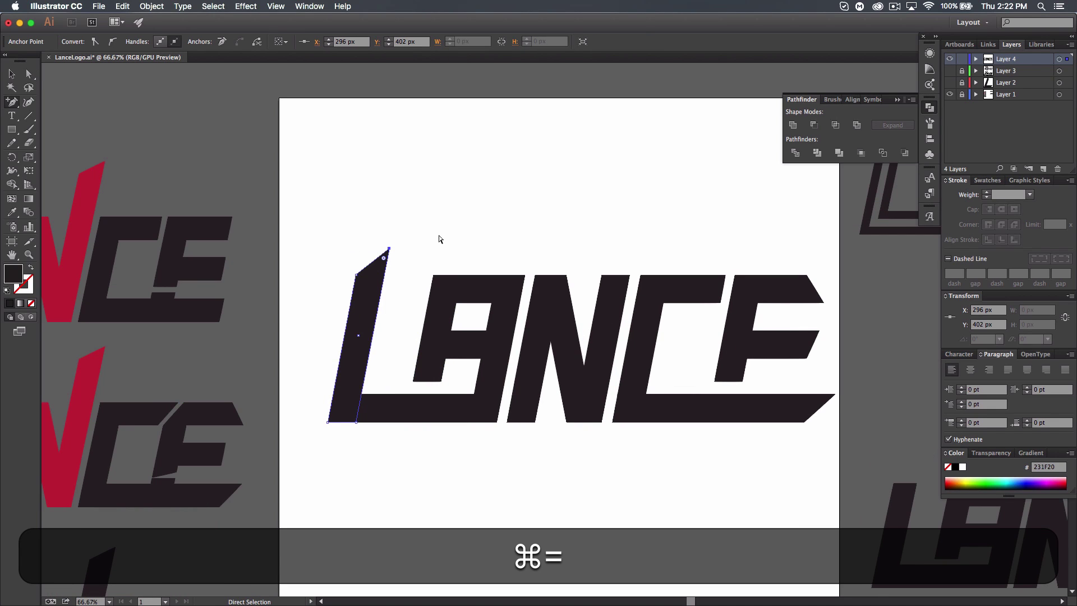
key("super+z")
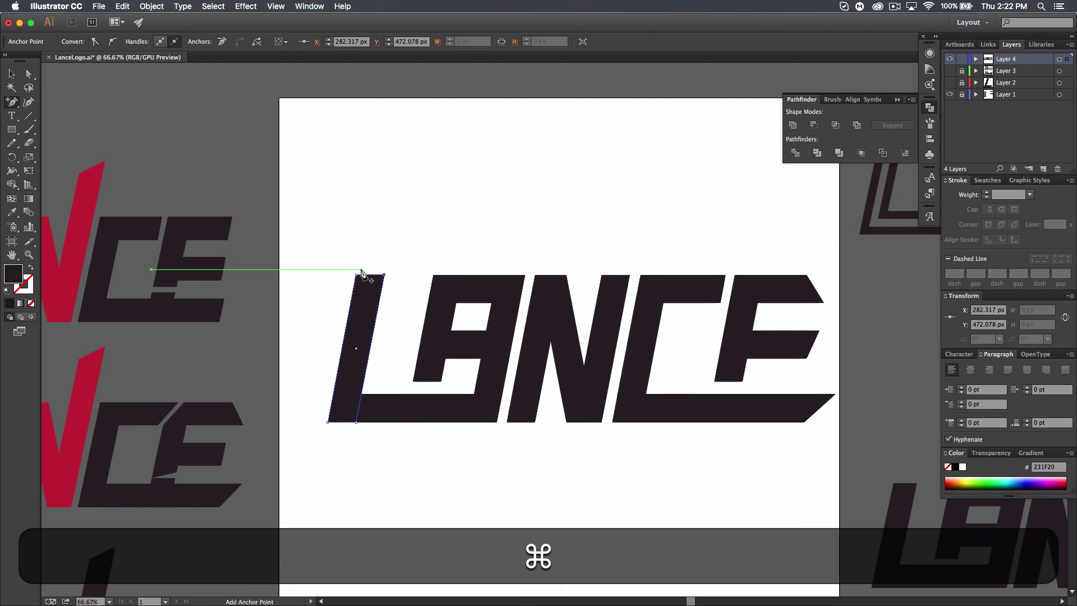
Step: Extend the L's stem above the other letters, raising its top-left corner into a peak and its top-right corner to about Y 385 px
left_click(28, 73)
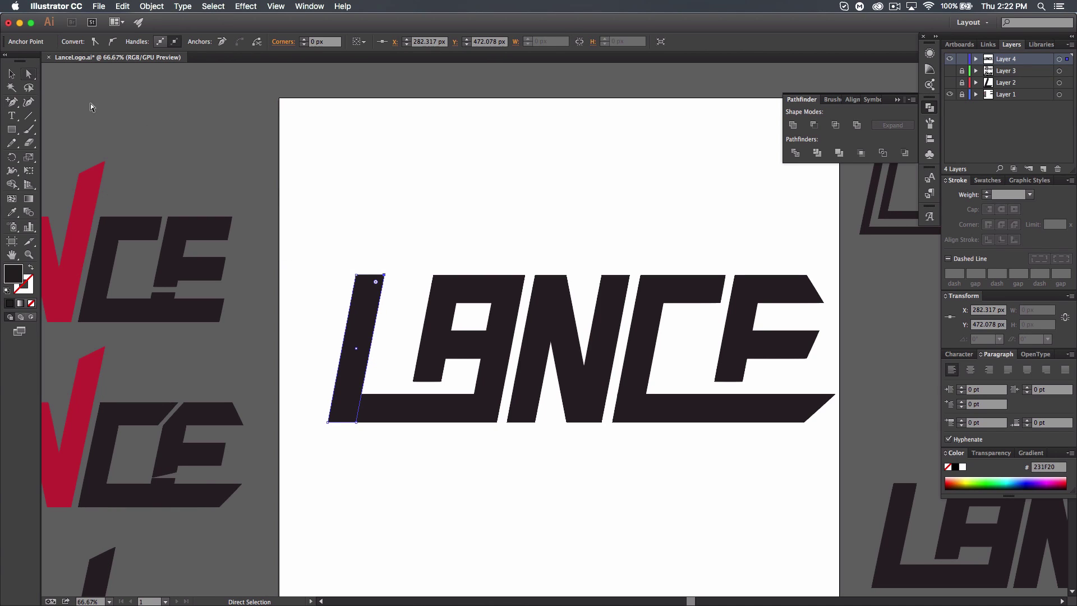
left_click(356, 276)
left_click_drag(357, 275, 362, 253)
left_click_drag(403, 286, 345, 224)
left_click_drag(385, 275, 391, 244)
left_click(457, 264)
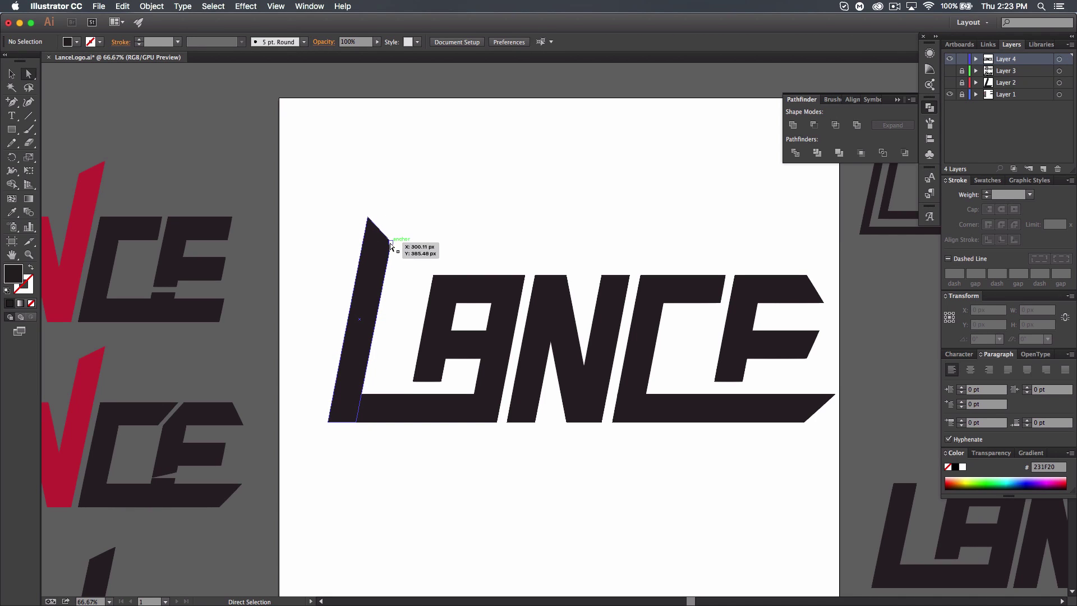
Step: Nudge the L stem's top-right corner right to about X 304 px
left_click_drag(402, 251, 402, 250)
key("Right")
key("Right")
key("Right")
key("Right")
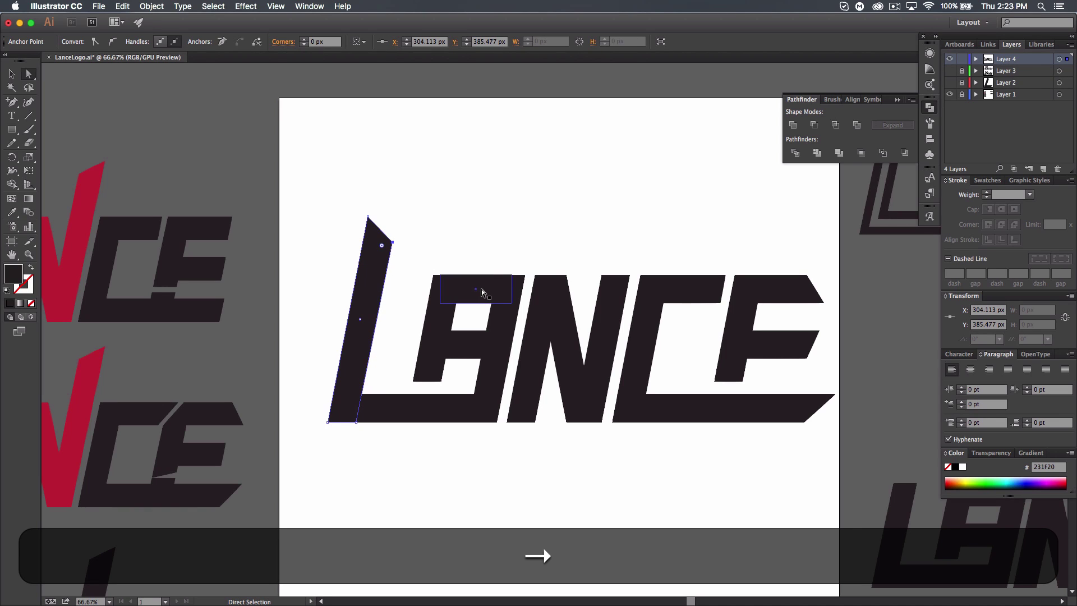
left_click(522, 230)
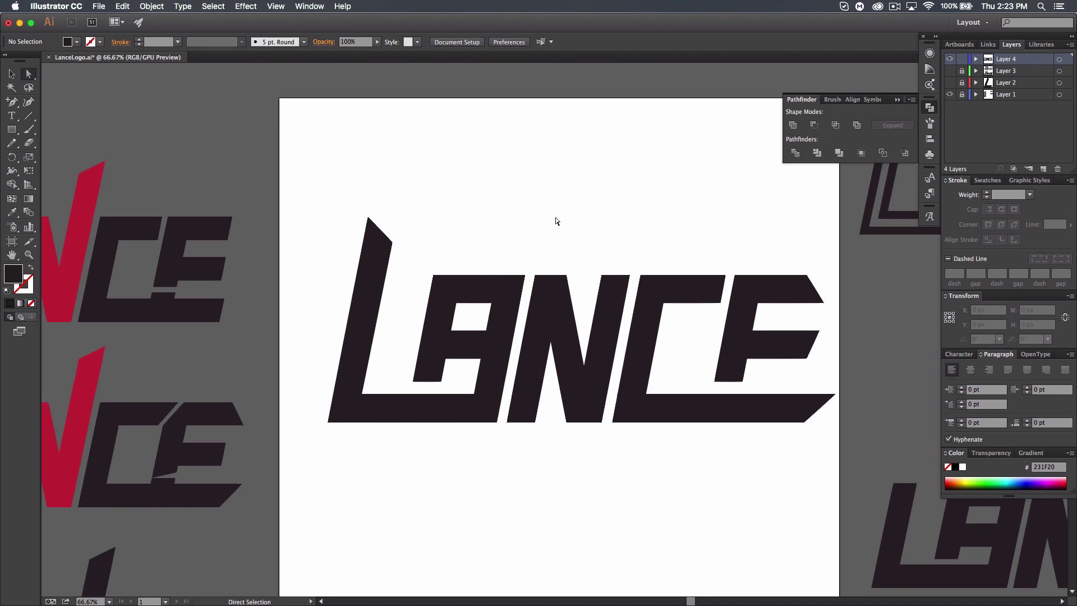
key("super+minus")
key("super+minus")
key("super+minus")
key("super+equal")
key("super+equal")
key("super+equal")
key("super+equal")
key("super+minus")
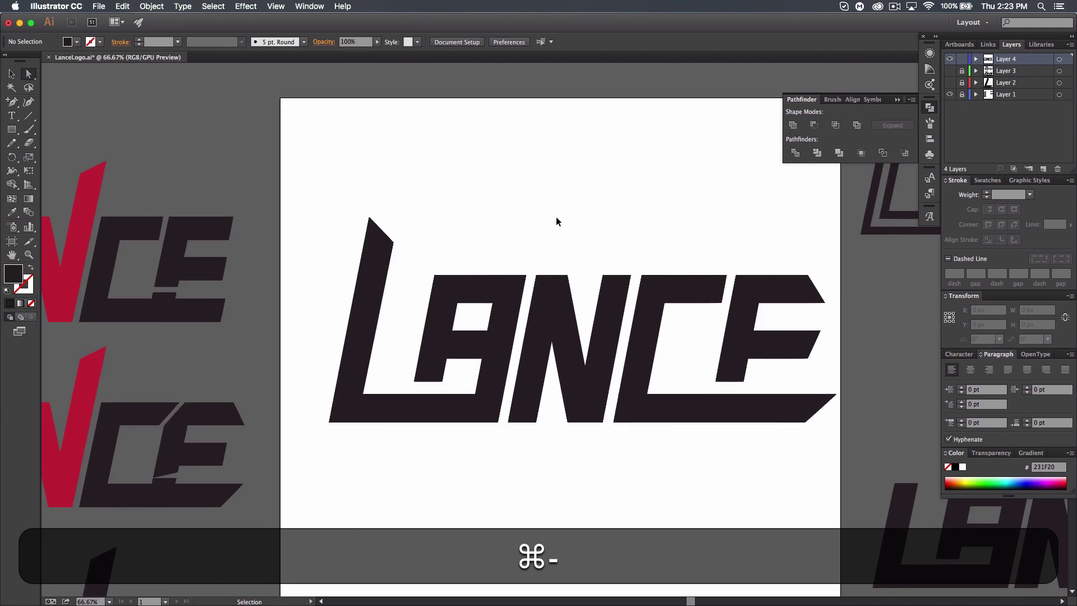
key("super+minus")
key("super+minus")
key("super+equal")
key("super+equal")
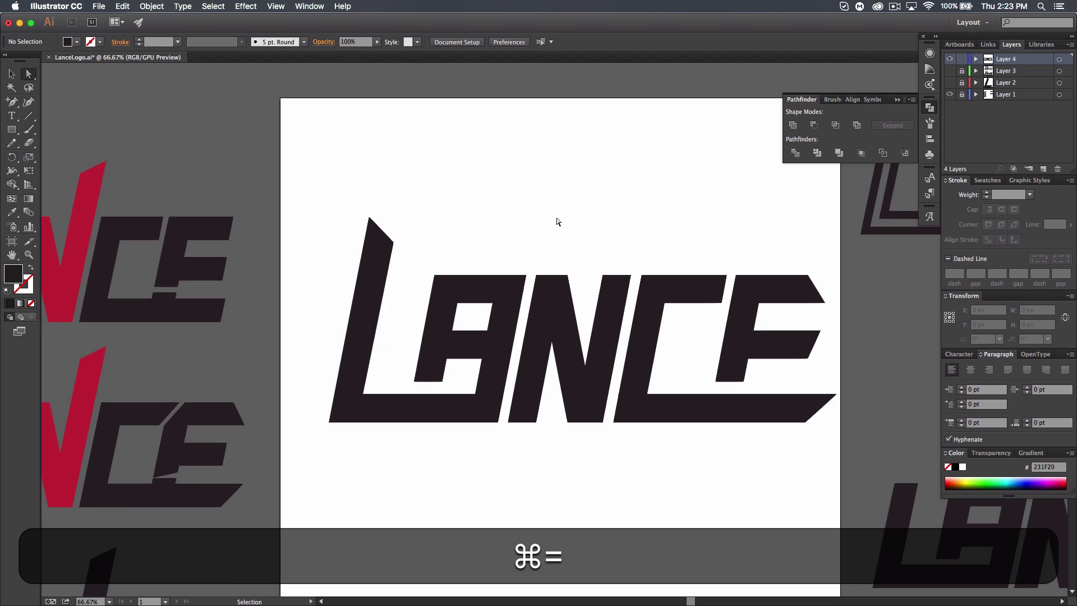
Step: Compare the current lettering with the earlier LANCE variants beside and below the artboard, examining how their N strokes extend
key("space")
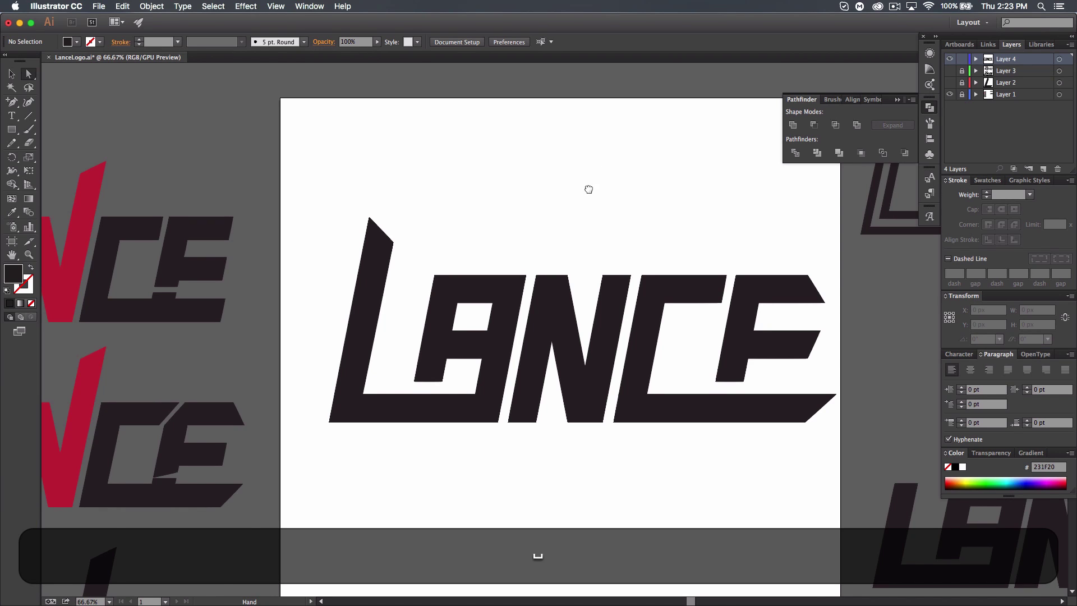
left_click_drag(593, 193, 548, 111)
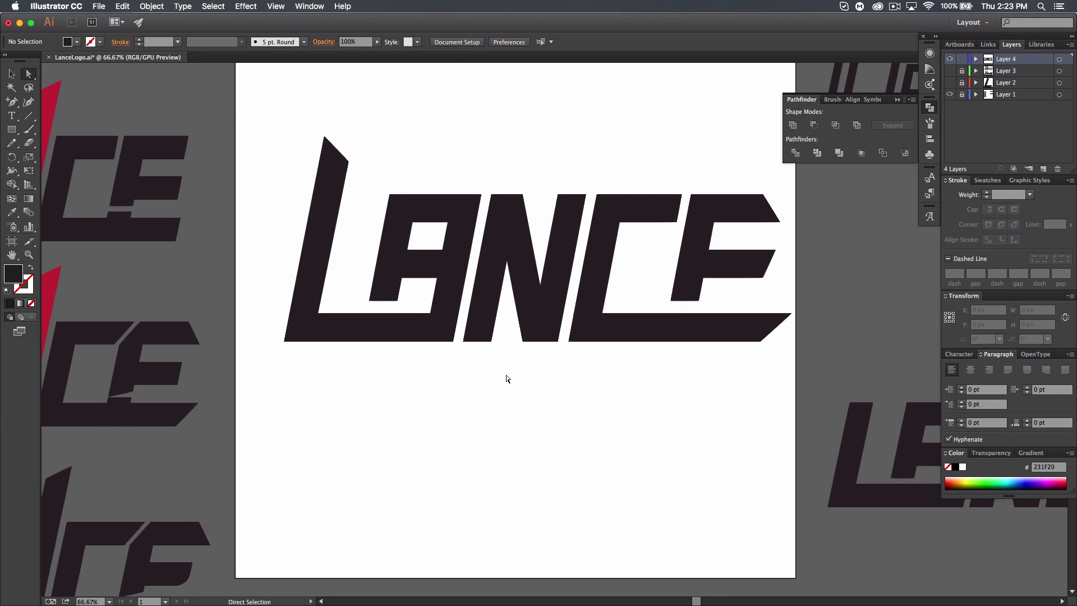
key("super+minus")
key("super+space")
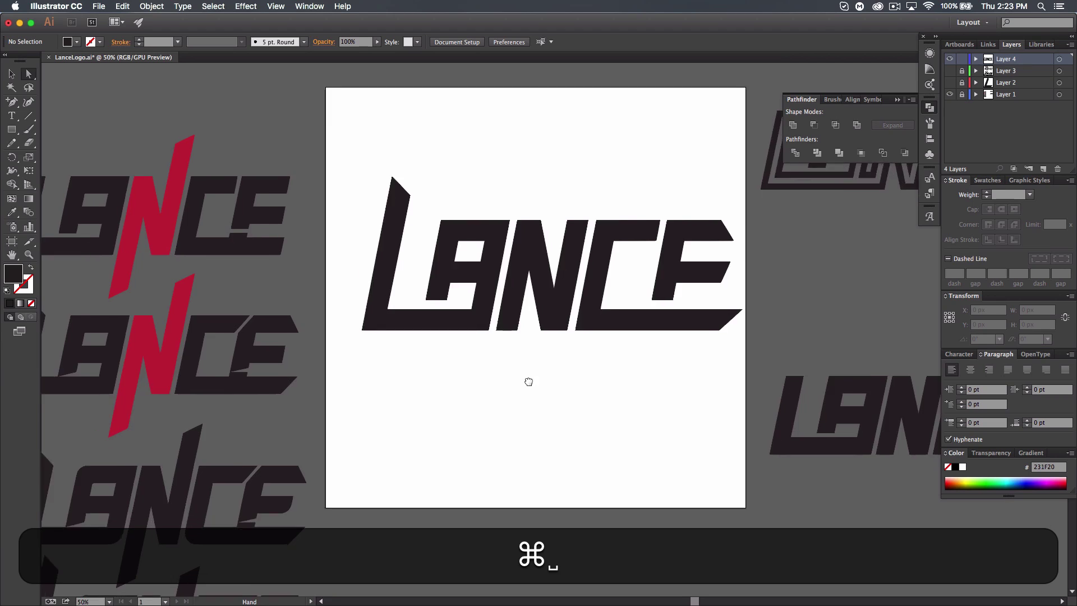
left_click_drag(528, 382, 627, 284)
left_click_drag(577, 466, 596, 396)
left_click_drag(538, 428, 575, 348)
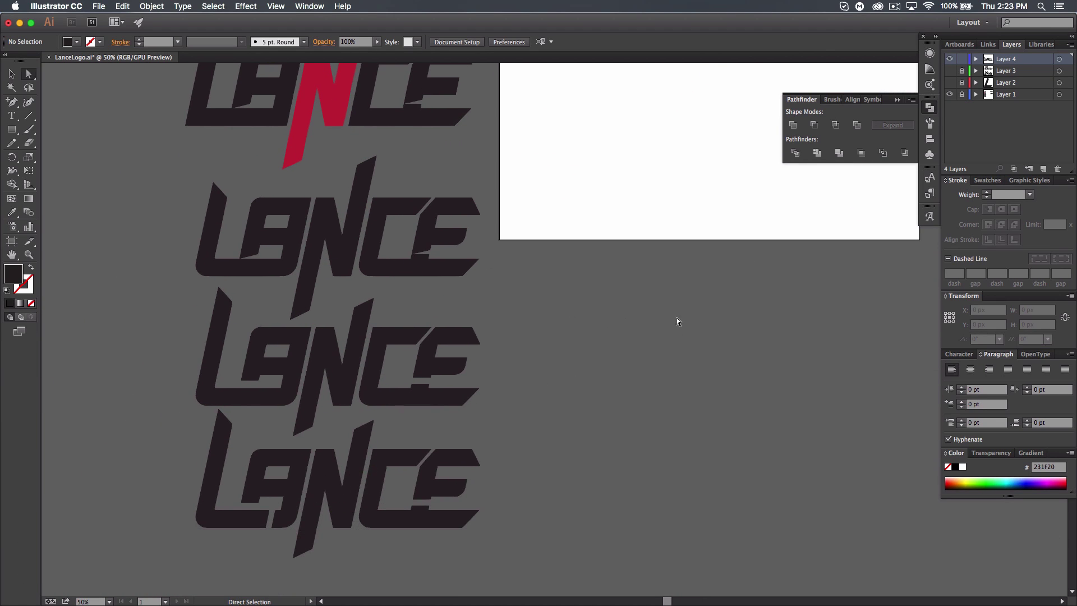
key("space")
left_click_drag(644, 371, 586, 456)
left_click_drag(623, 386, 566, 468)
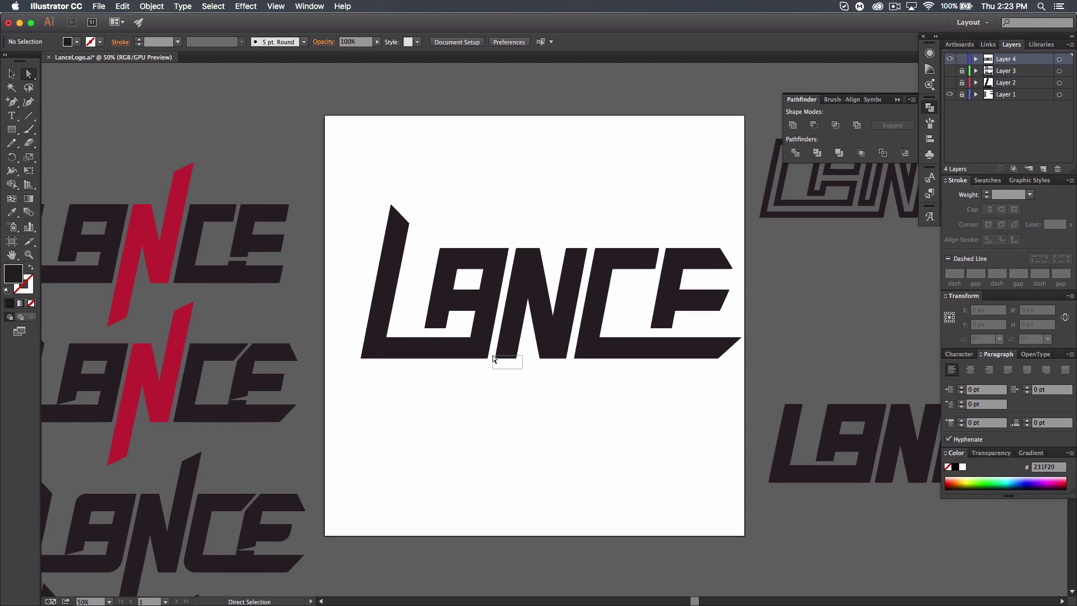
Step: Extend the N's left stroke straight along its slant below the baseline, making the stroke about 471 px tall
mouse_move(492, 356)
left_mouse_down()
mouse_move(513, 367)
mouse_move(513, 383)
left_mouse_up()
key("super+equal")
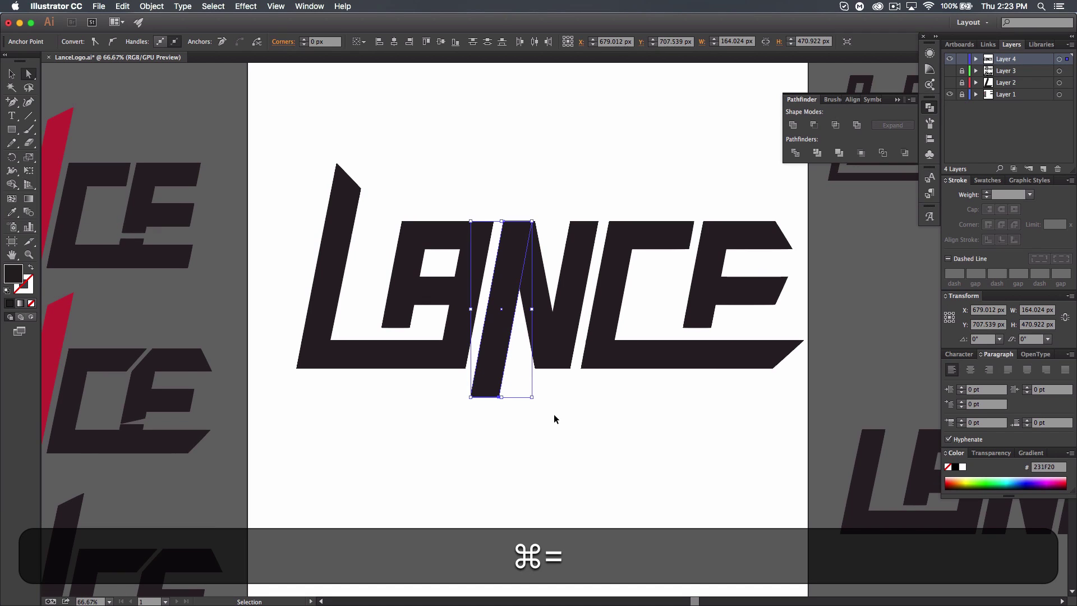
key("space")
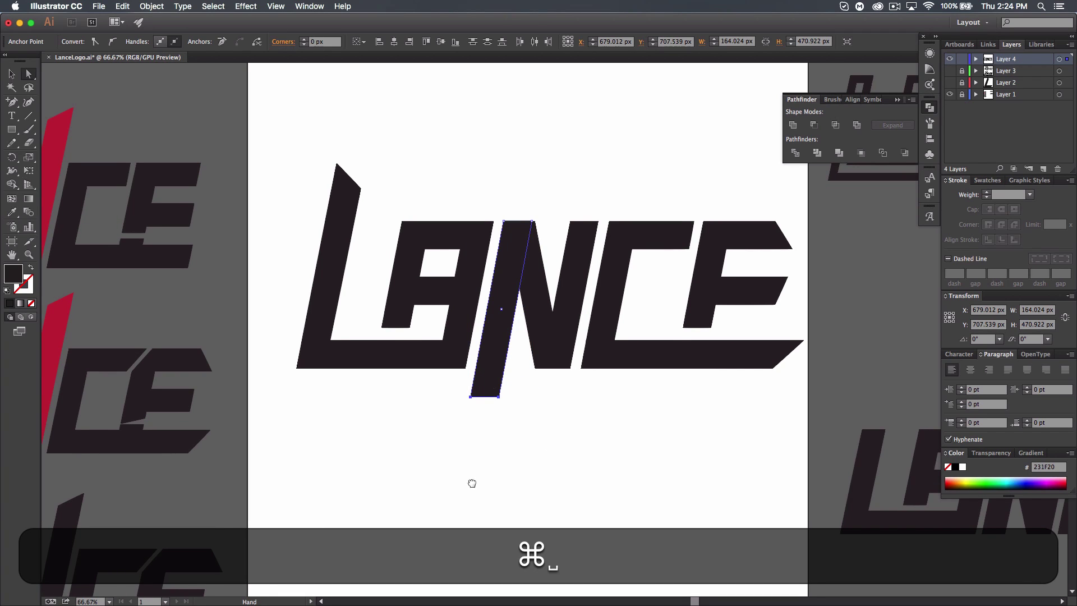
left_click_drag(471, 480, 580, 432)
left_click_drag(623, 359, 584, 342)
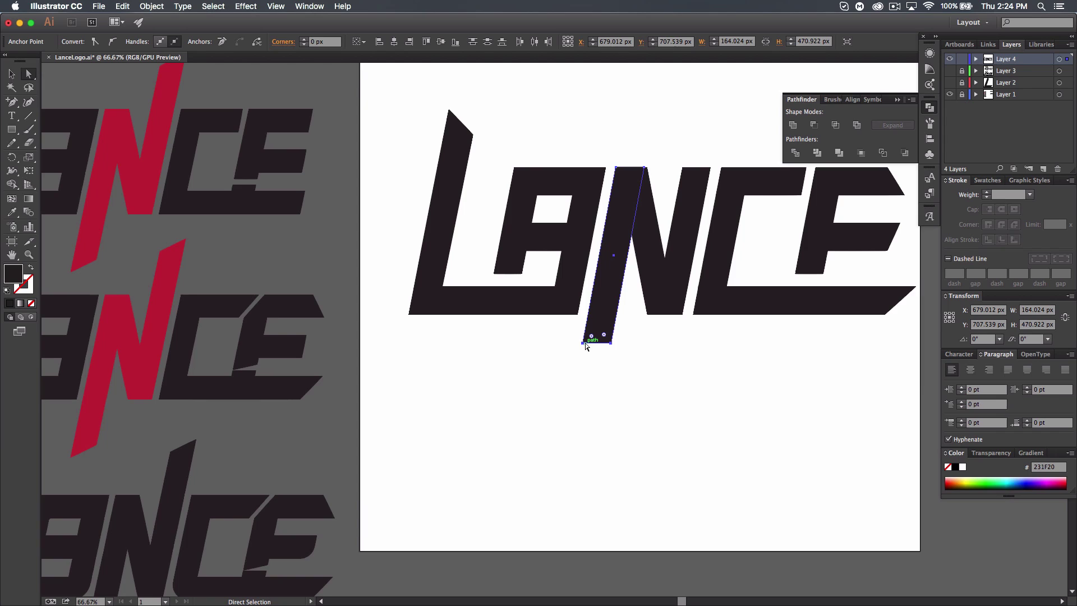
key("space")
left_click_drag(653, 369, 625, 365)
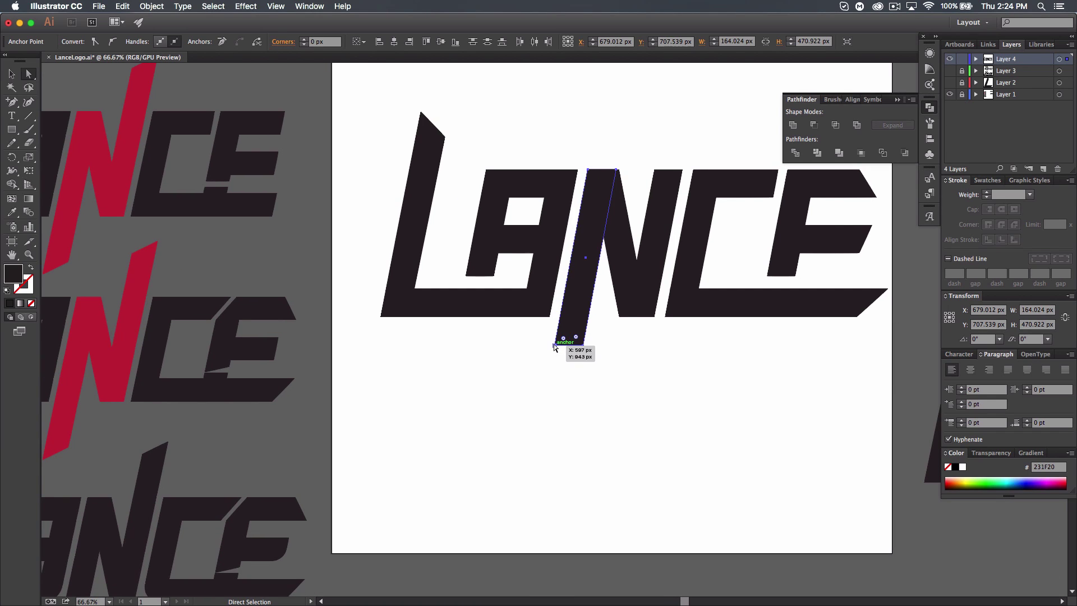
left_click(555, 347)
left_click_drag(554, 347, 554, 369)
key("super+z")
Step: Pull only the bottom-left corner of the N's left stroke down along the slant into a point at about X 587 px, Y 998 px
key("super+equal")
key("super+equal")
key("super+space")
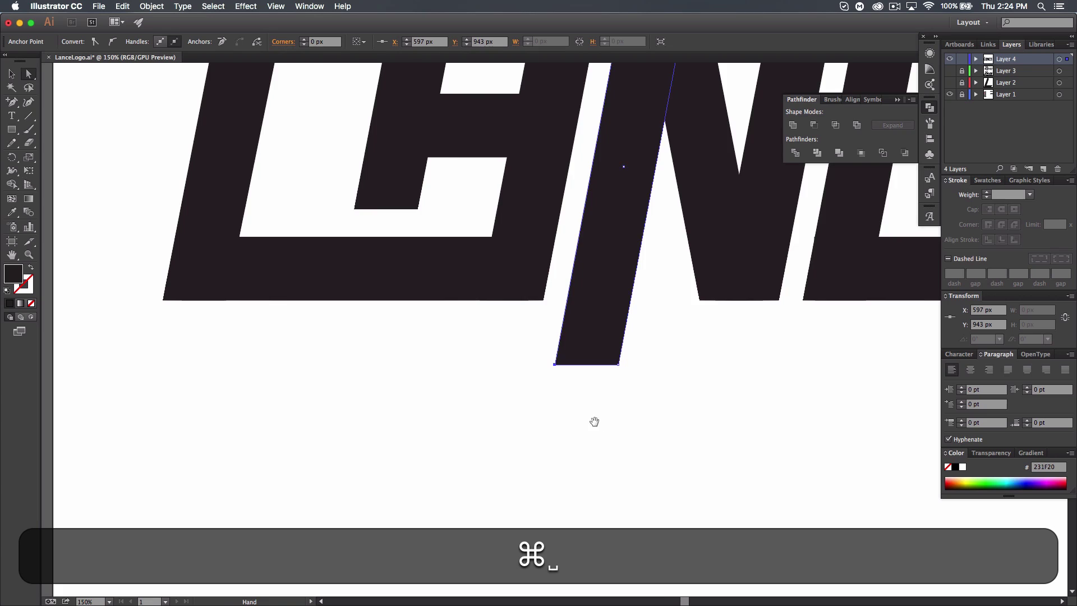
left_click_drag(595, 421, 564, 324)
left_click_drag(522, 266, 514, 313)
Step: Extend the N's right stroke upwards along its slant above the neighbouring letters, making the stroke about 448 px tall
key("super+space")
left_click_drag(671, 298, 488, 586)
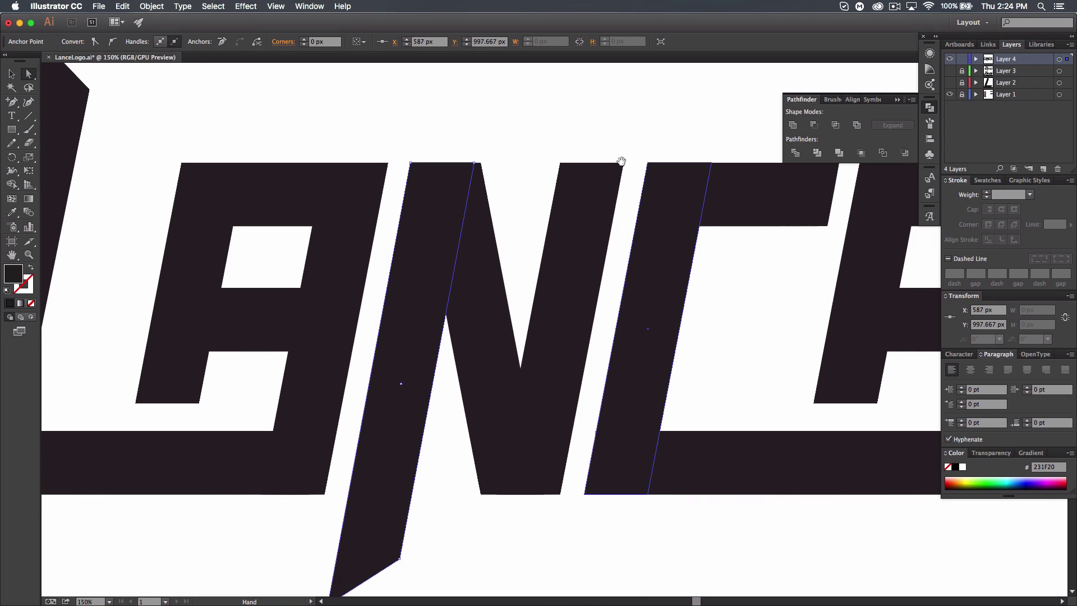
key("super+minus")
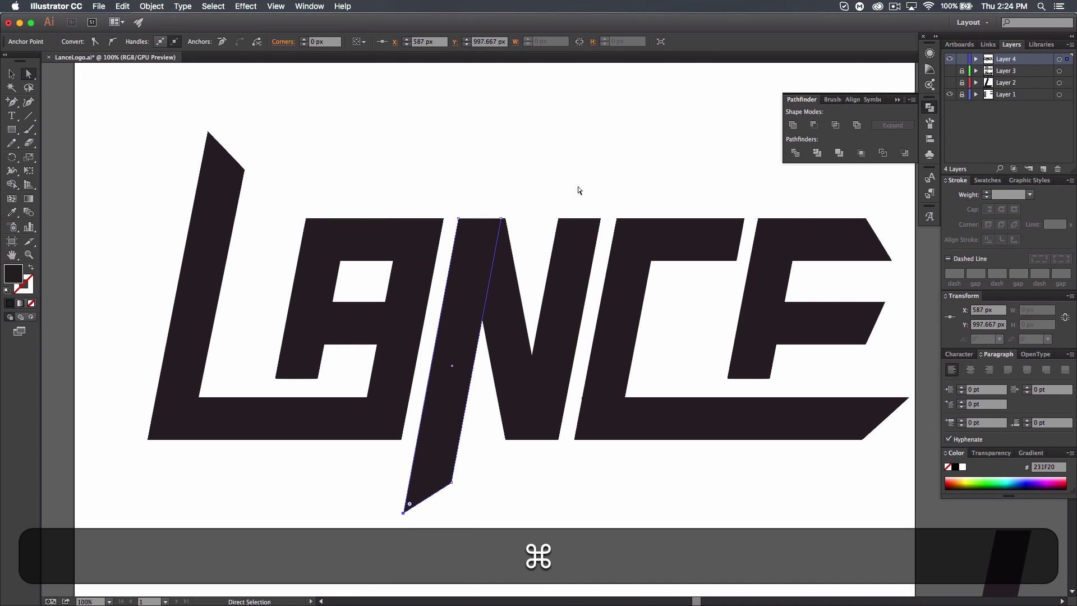
left_click(558, 218)
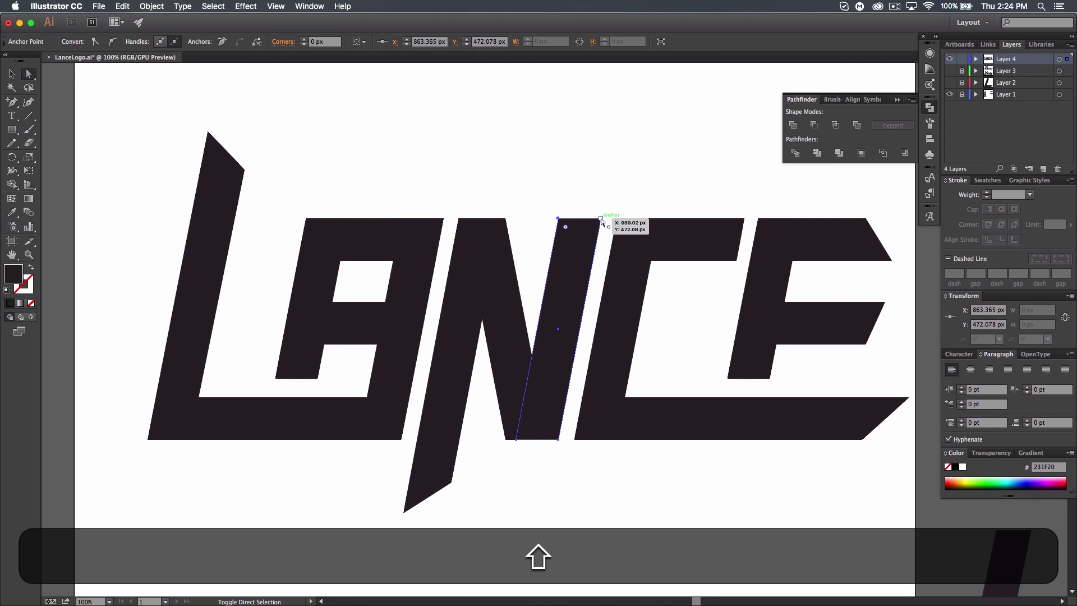
left_click(601, 219, "shift")
left_click_drag(601, 219, 608, 193)
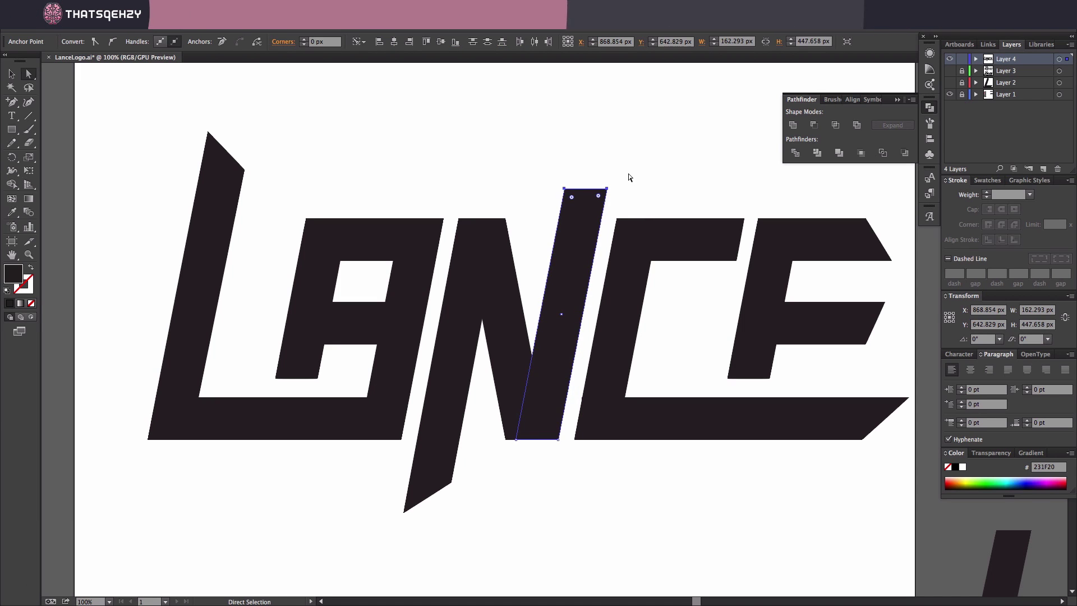
Step: Raise only the top-right corner of the N's right stroke into a point at about X 961 px, Y 364 px, and deselect it
left_click(626, 179)
left_click_drag(607, 193, 613, 161)
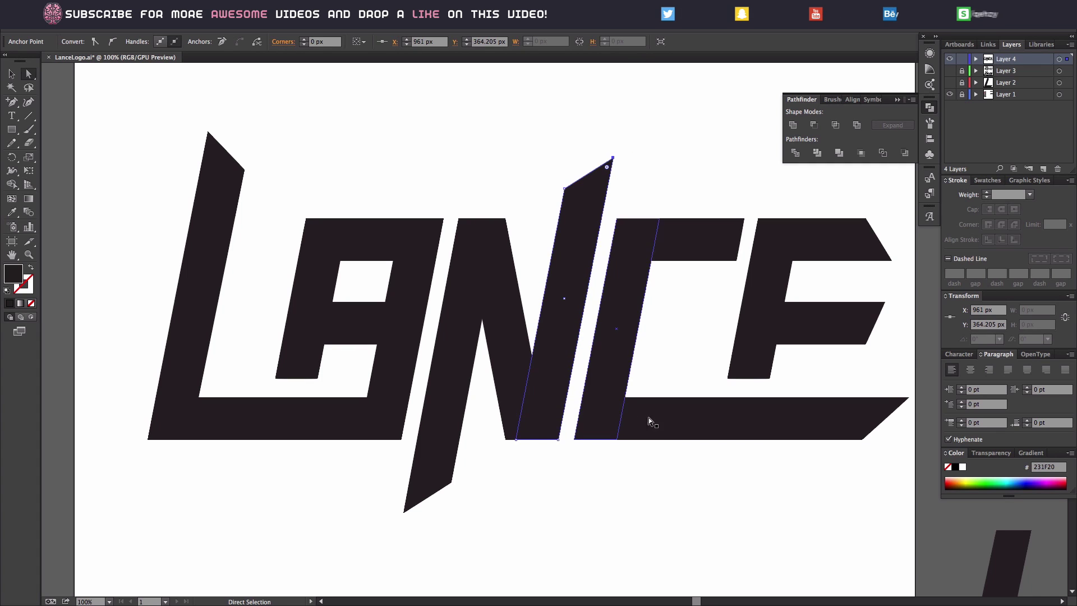
key("super+minus")
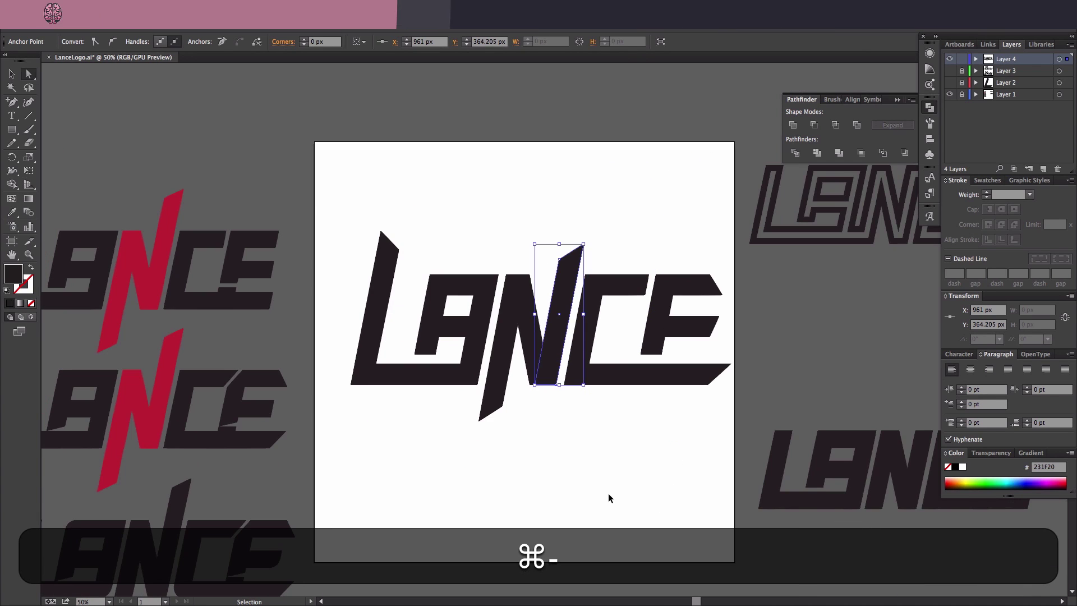
key("space")
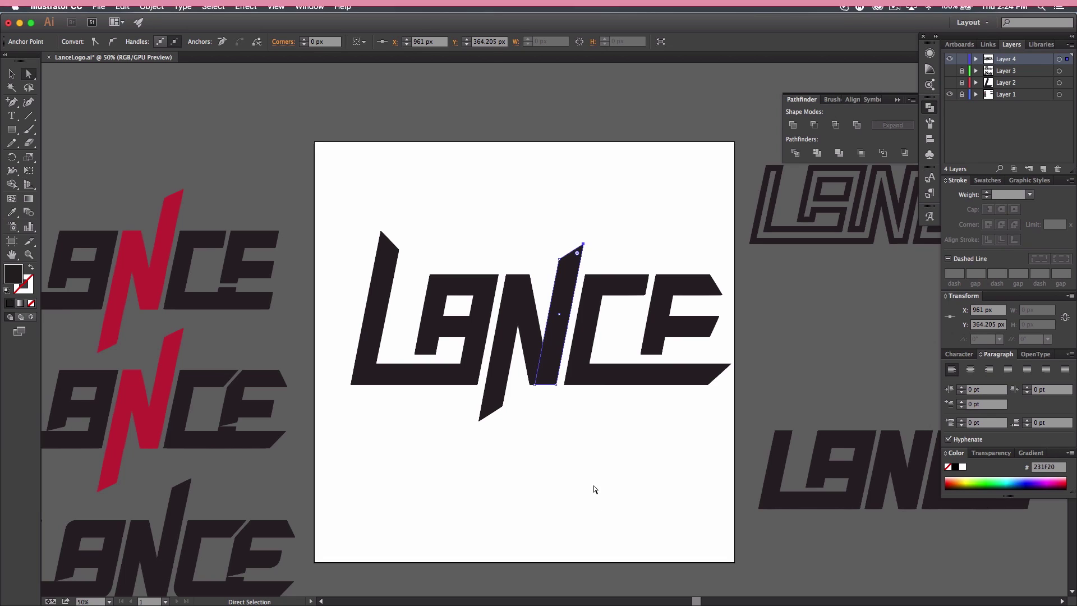
left_click(592, 488)
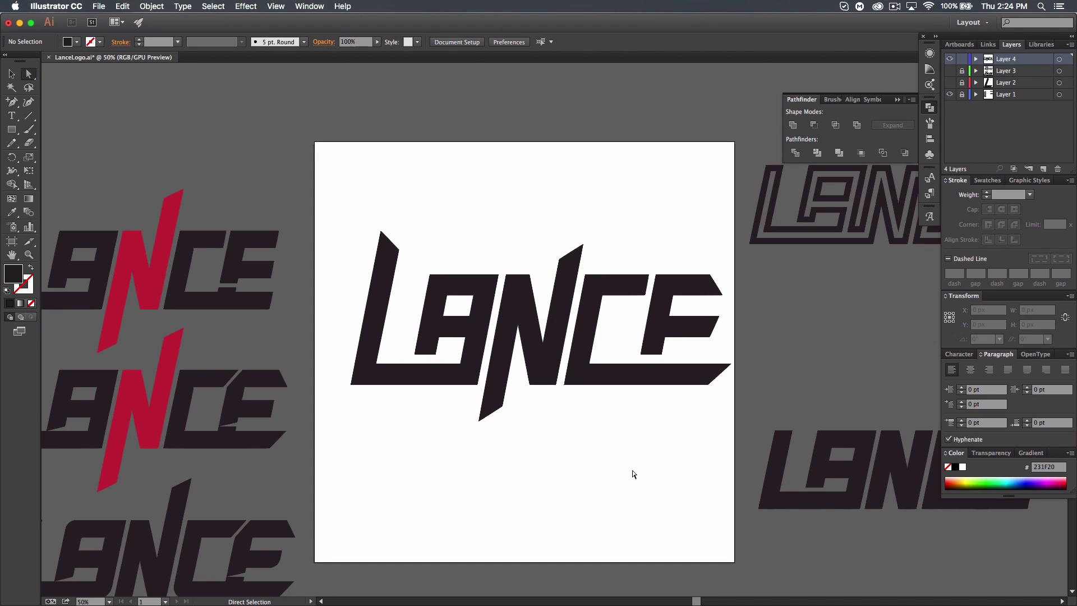
Step: Try pulling the bottom-left corner of the A's left stem down to X 349 px, Y 791 px, and undo it
key("space")
left_click_drag(553, 519, 711, 389)
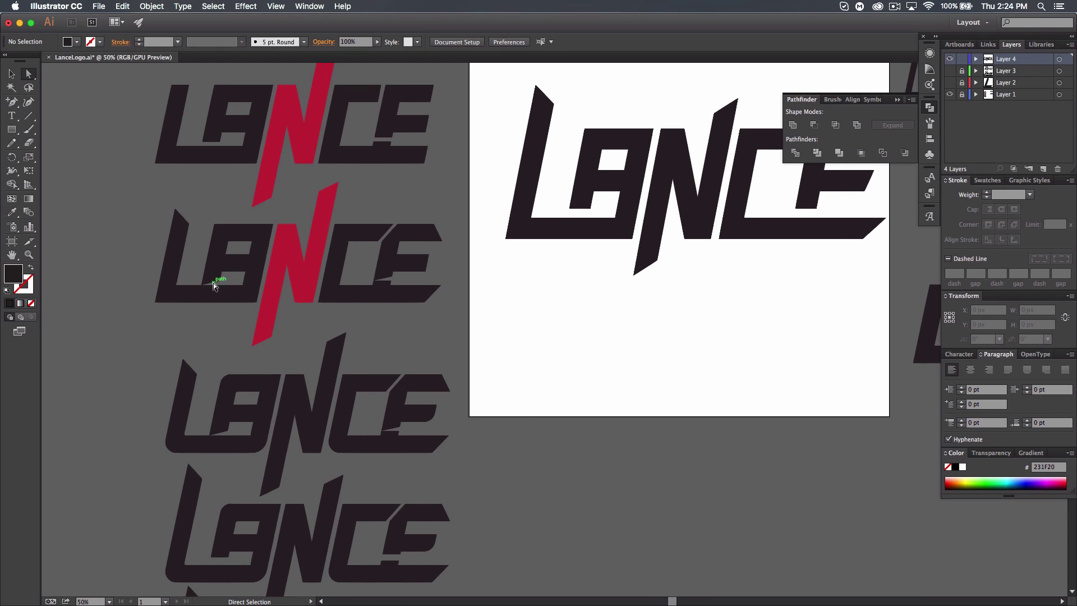
left_click_drag(203, 286, 237, 282)
left_click_drag(372, 285, 391, 280)
left_click_drag(568, 210, 568, 220)
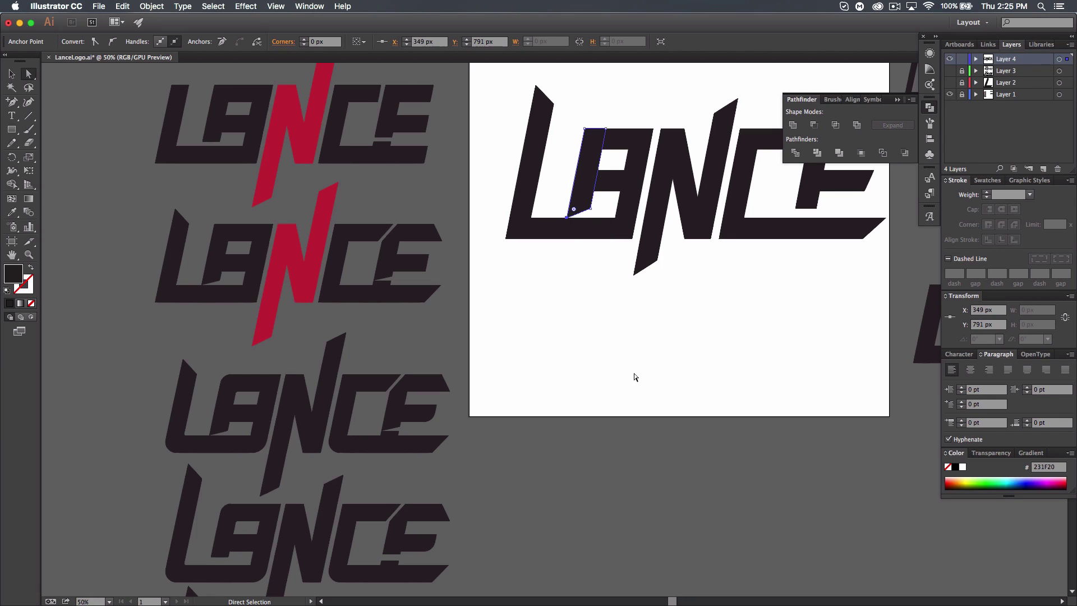
key("super+z")
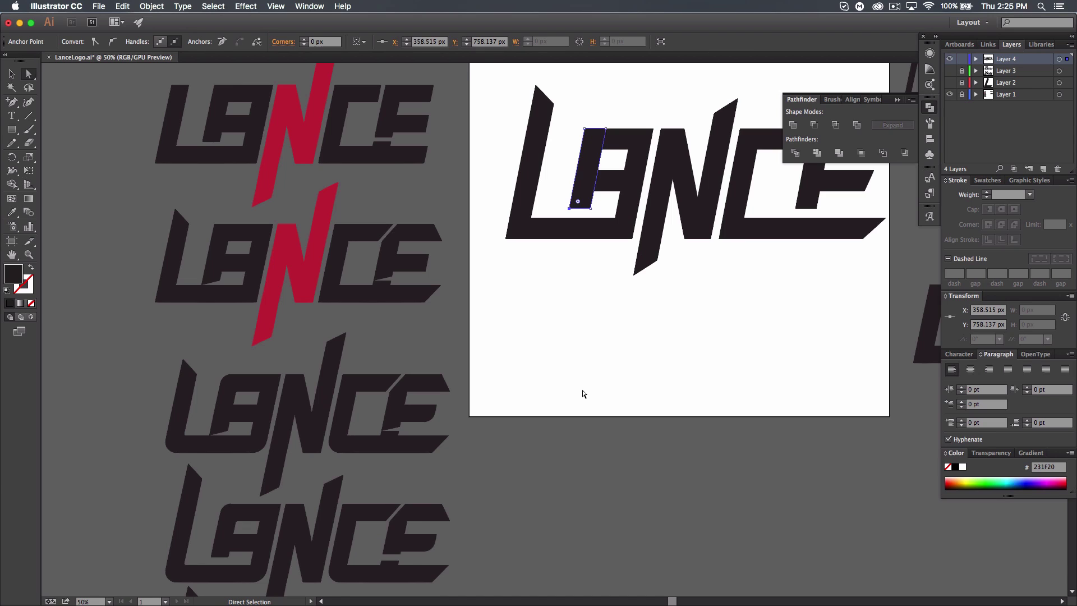
Step: Compare the current C and E with the angled cuts between those letters in the earlier LANCE variants
scroll(664, 362, "up", 2)
scroll(663, 362, "up", 8)
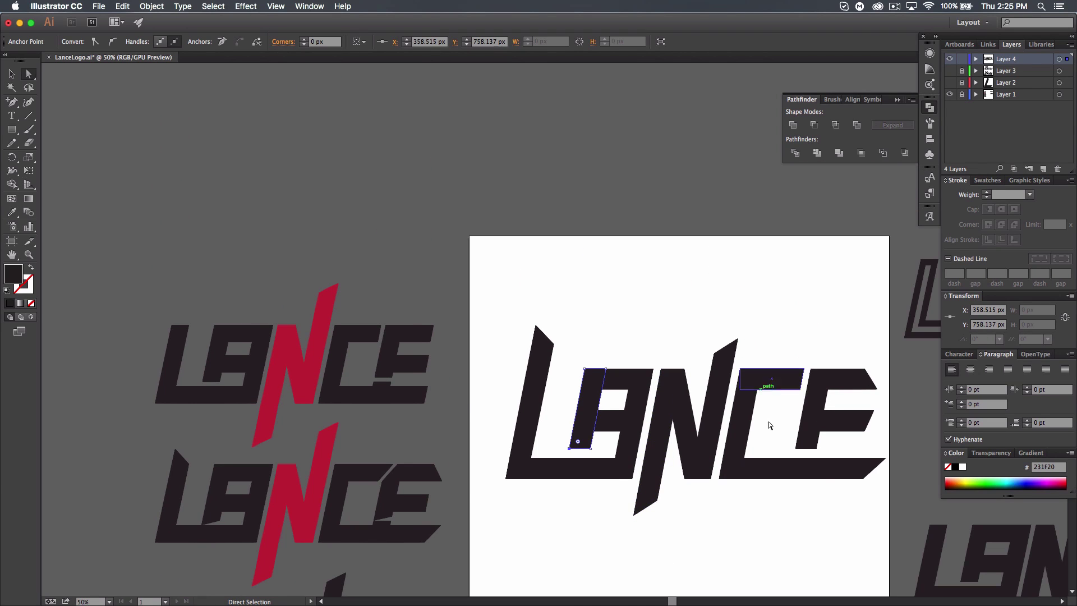
left_click_drag(763, 502, 674, 413)
key("space")
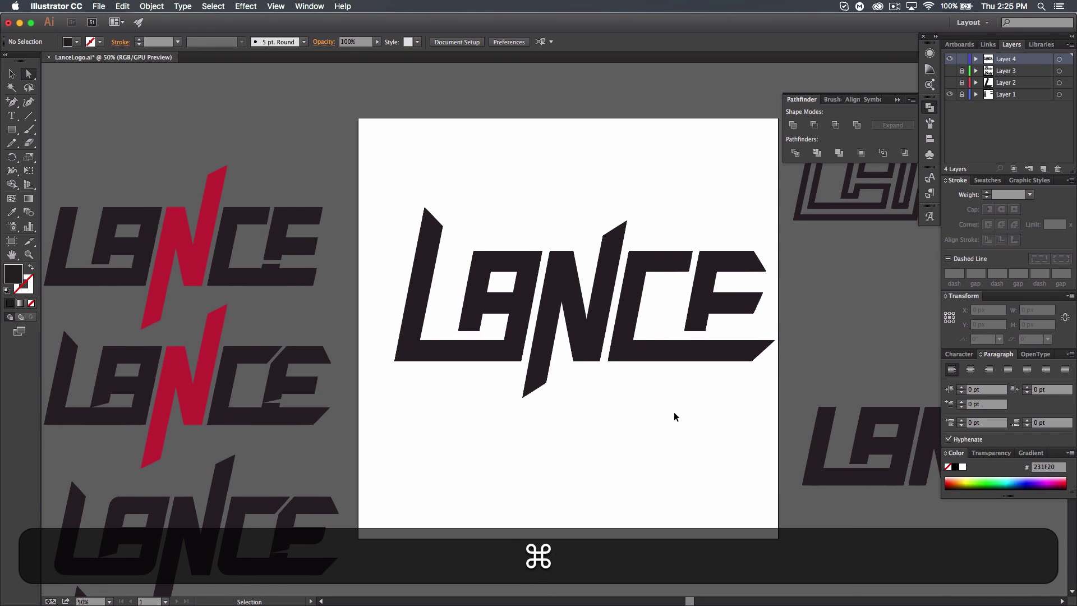
key("super+equal")
key("super+space")
left_click_drag(668, 407, 665, 407)
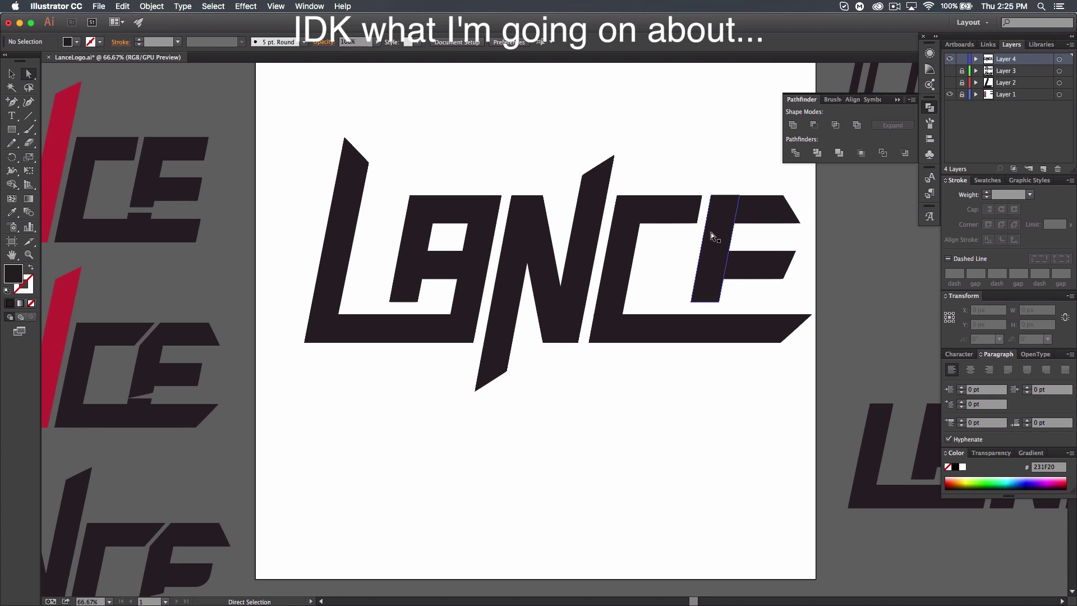
scroll(226, 383, "left", 10)
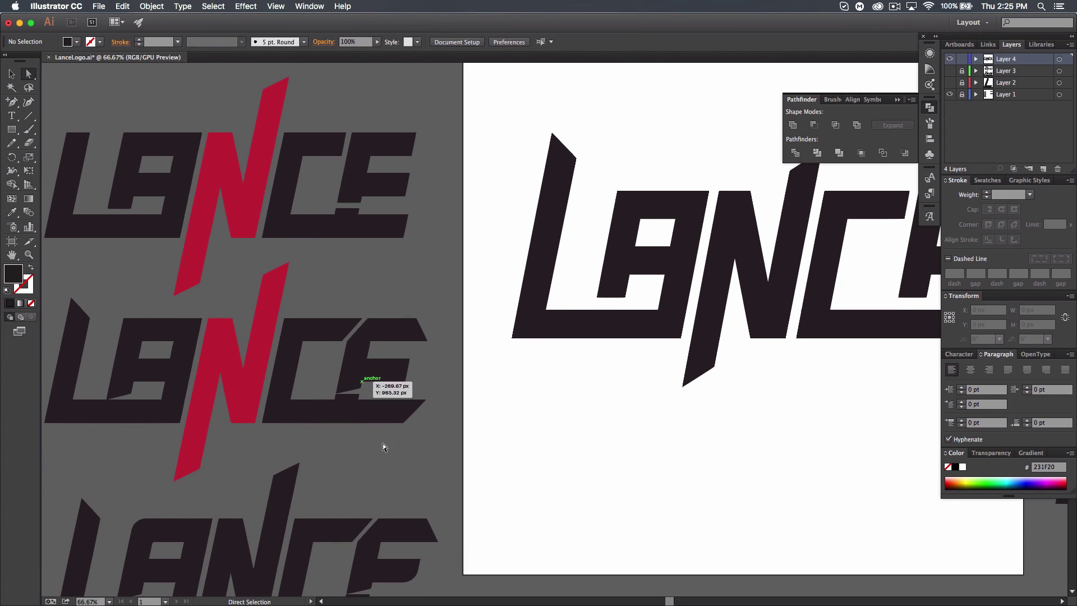
left_click_drag(759, 441, 527, 515)
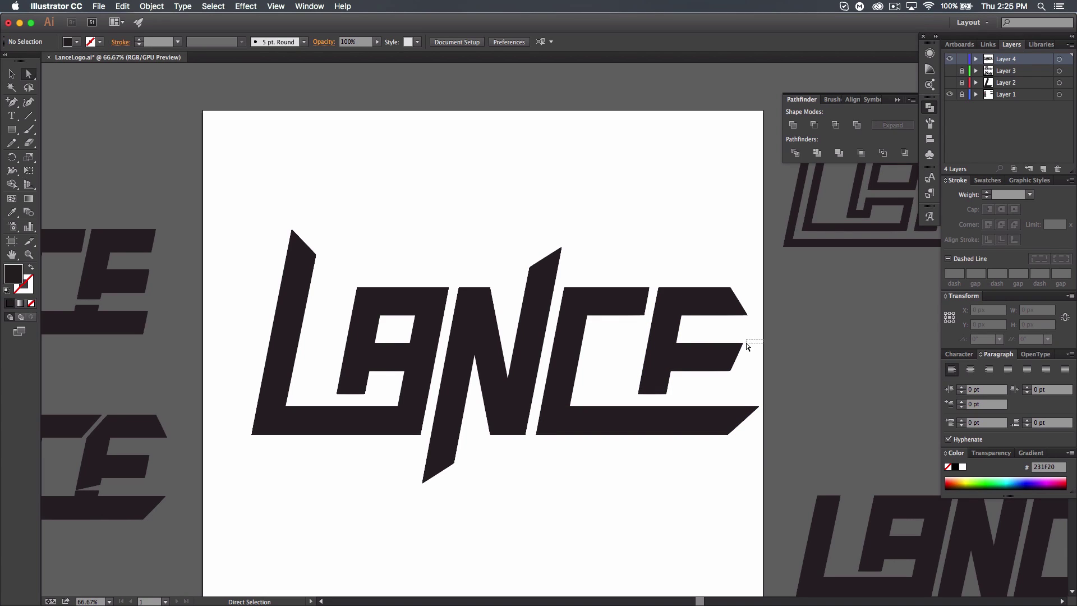
Step: Unite the E's top bar and its slanted stem into a single shape
key("v")
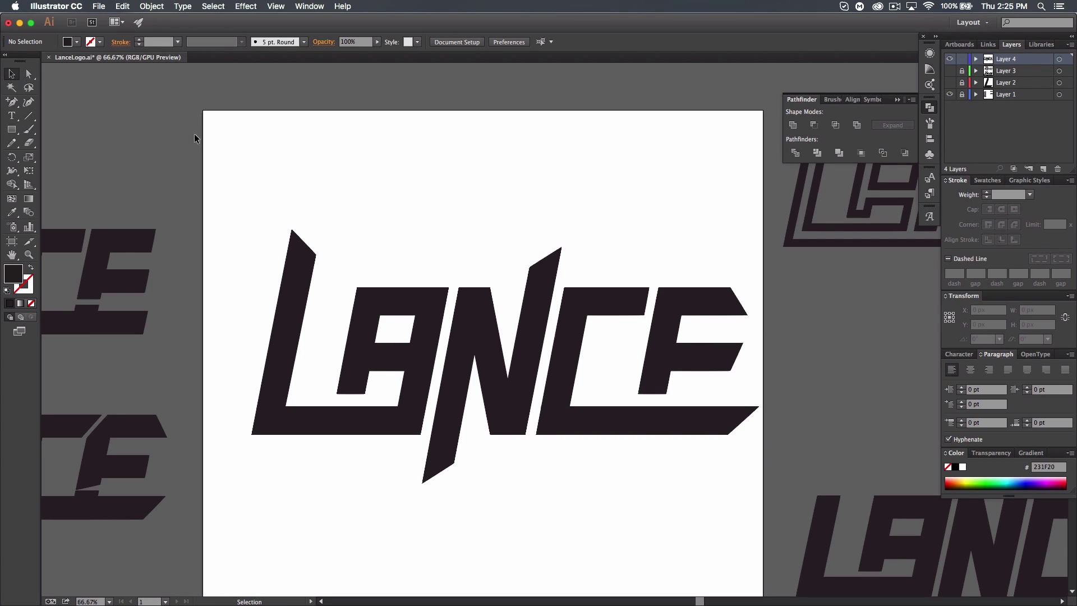
left_click_drag(735, 252, 655, 343)
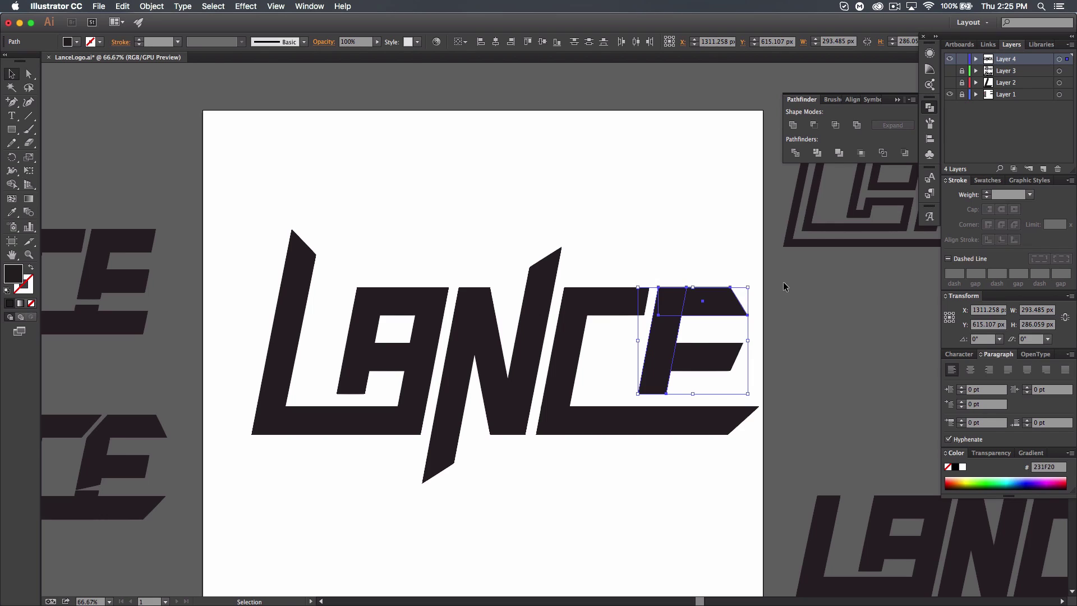
left_click(795, 128)
left_click(671, 202)
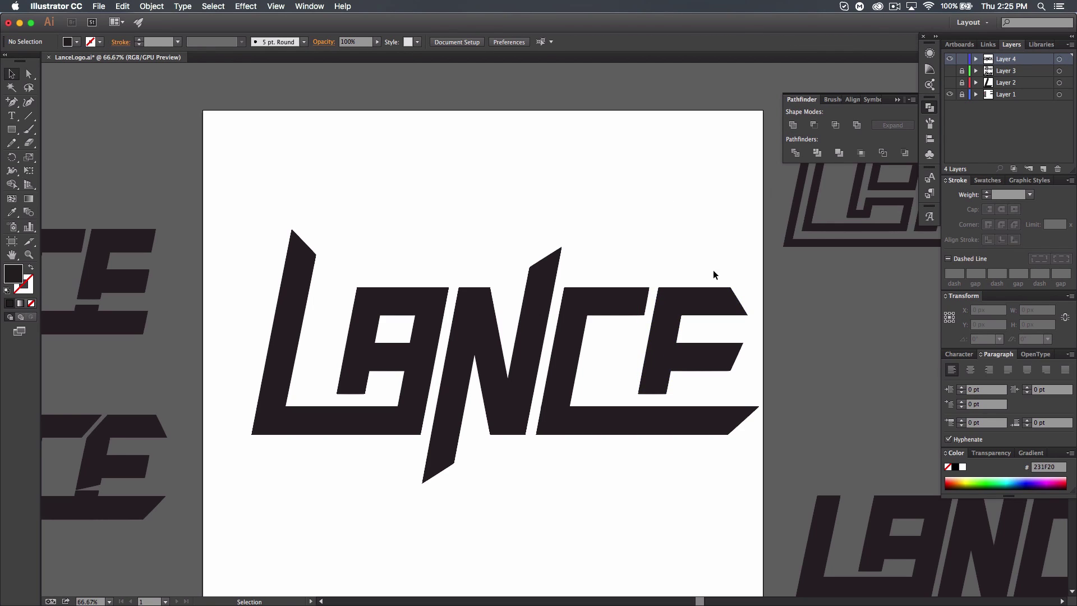
Step: Draw a rectangle about 90 by 140 px and place it over the E's top-left corner at about X 1240 px, Y 524 px
left_click_drag(11, 129, 51, 133)
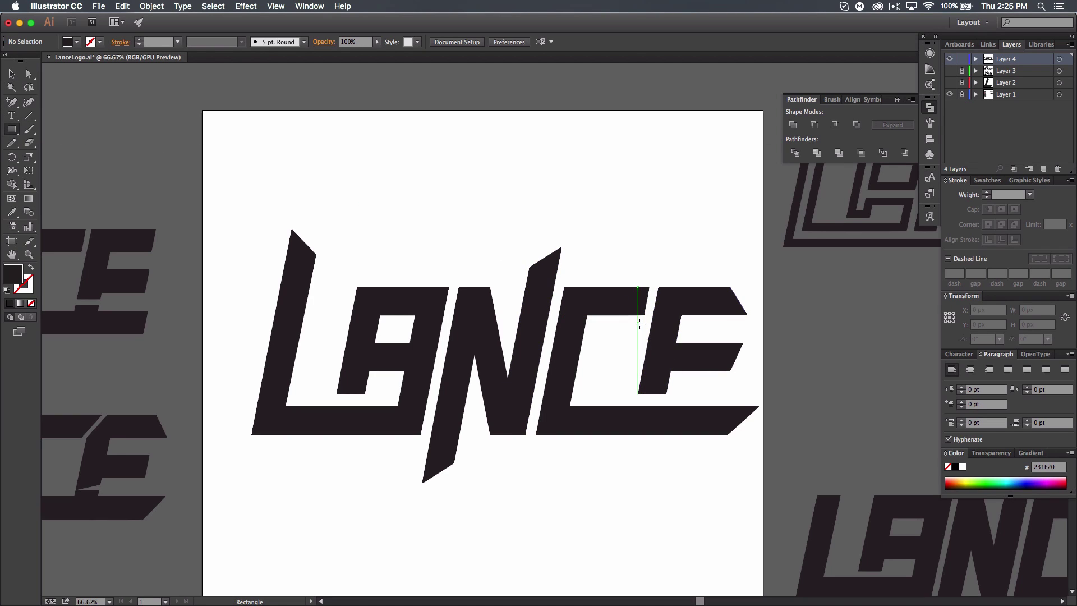
left_click_drag(644, 195, 677, 246)
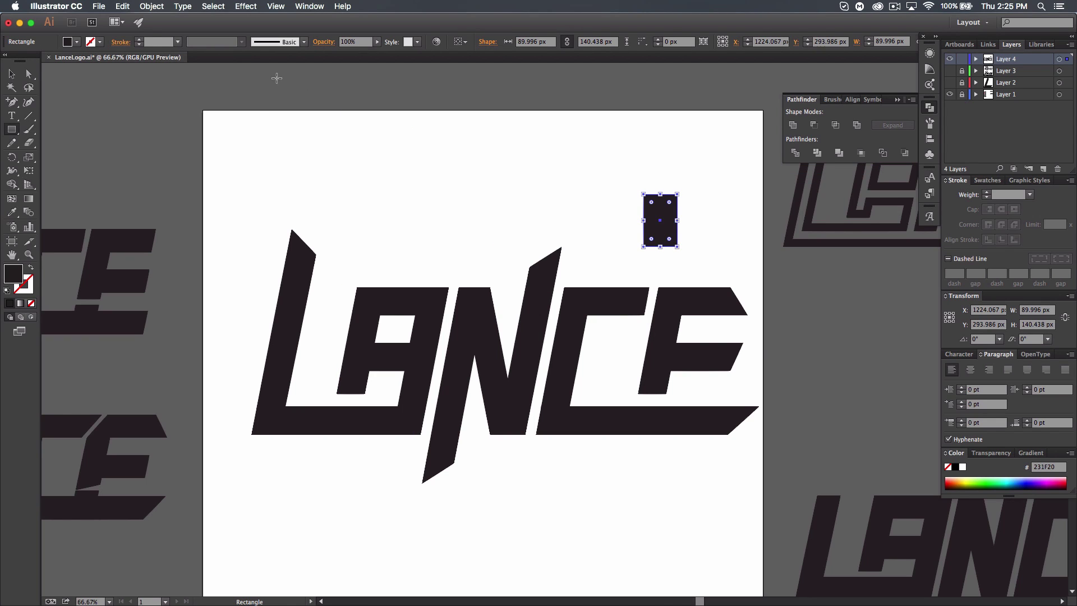
left_click(21, 75)
key("super+equal")
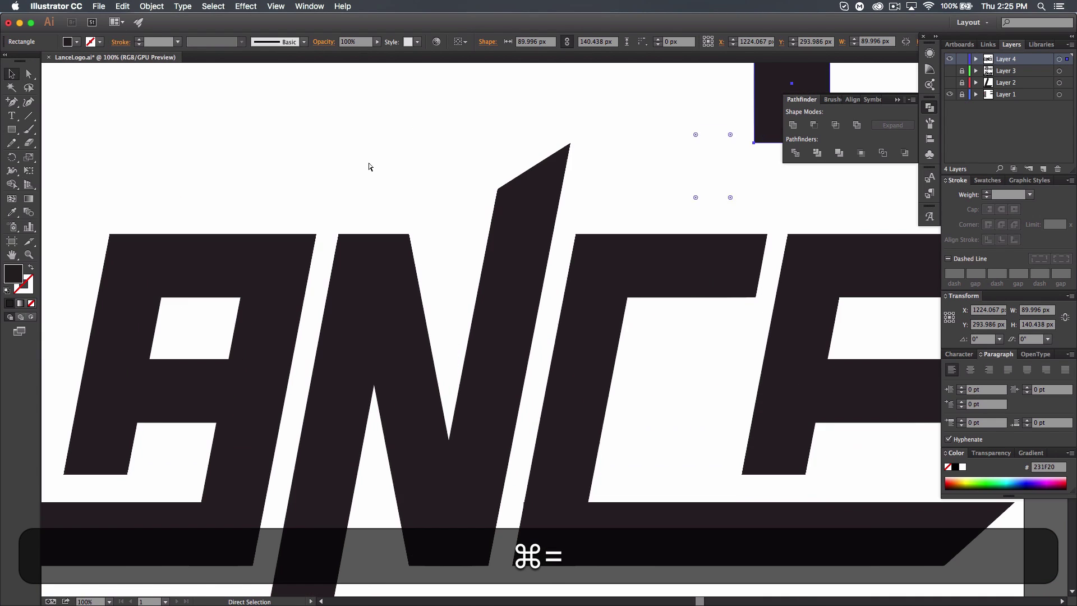
scroll(376, 191, "right", 7)
scroll(376, 190, "up", 2)
left_click_drag(595, 173, 608, 366)
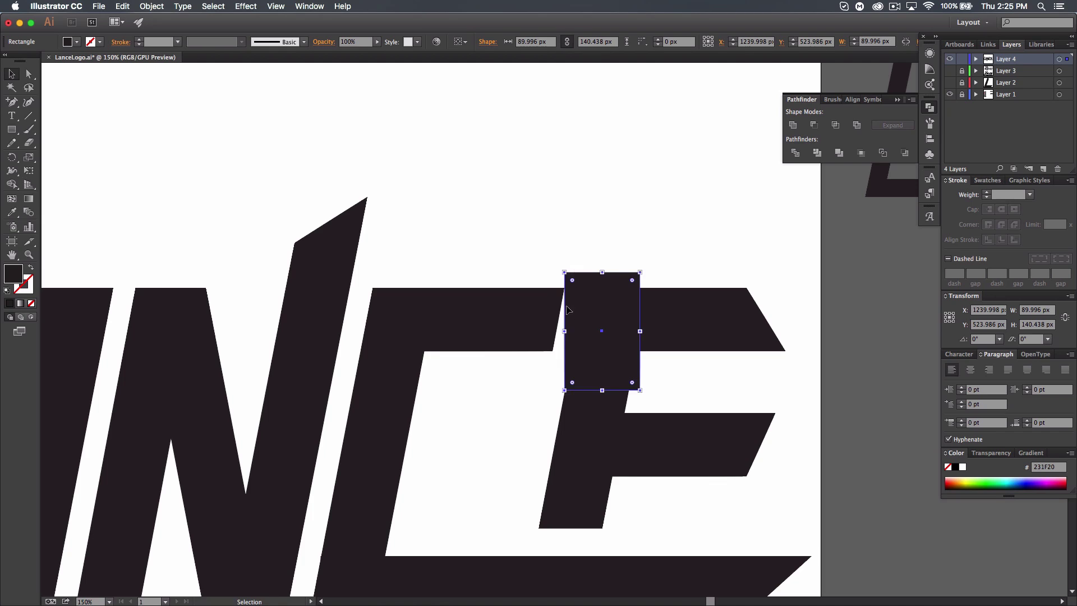
Step: Rotate the rectangle to match the slant of the C's end and place it beside that end at about X 1234 px, Y 516 px
left_click_drag(567, 307, 577, 286)
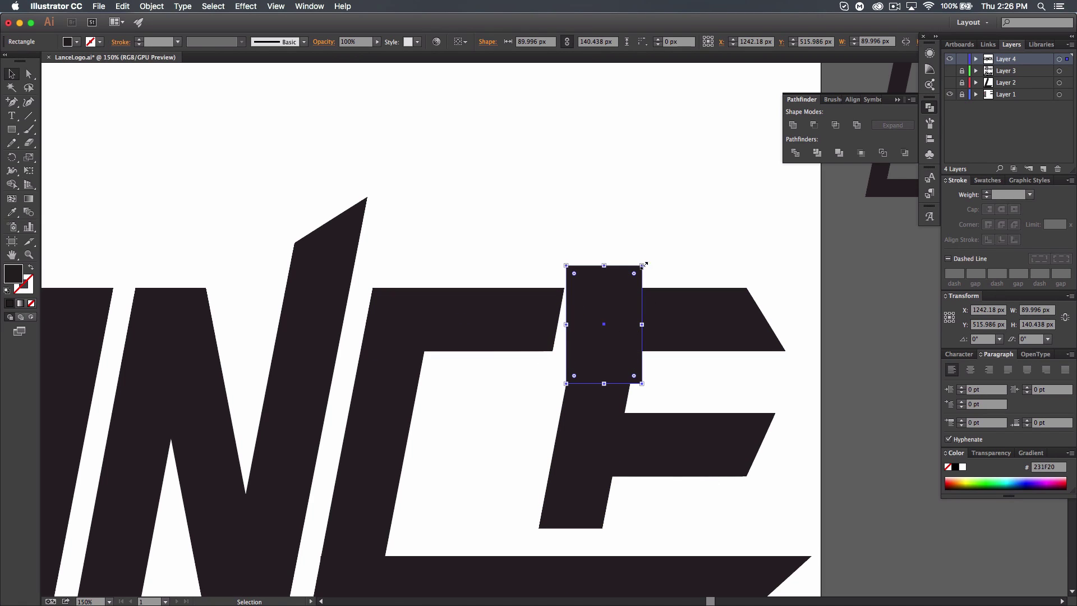
left_click_drag(644, 265, 651, 273)
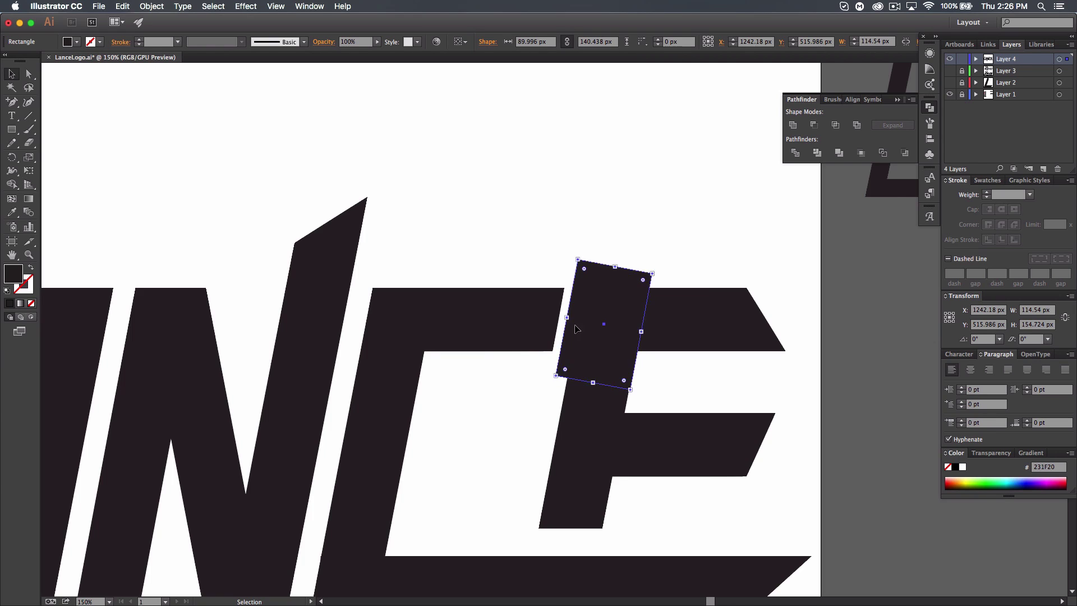
key("super+equal")
key("super+equal")
key("super+equal")
key("super+equal")
left_click_drag(555, 375, 548, 376)
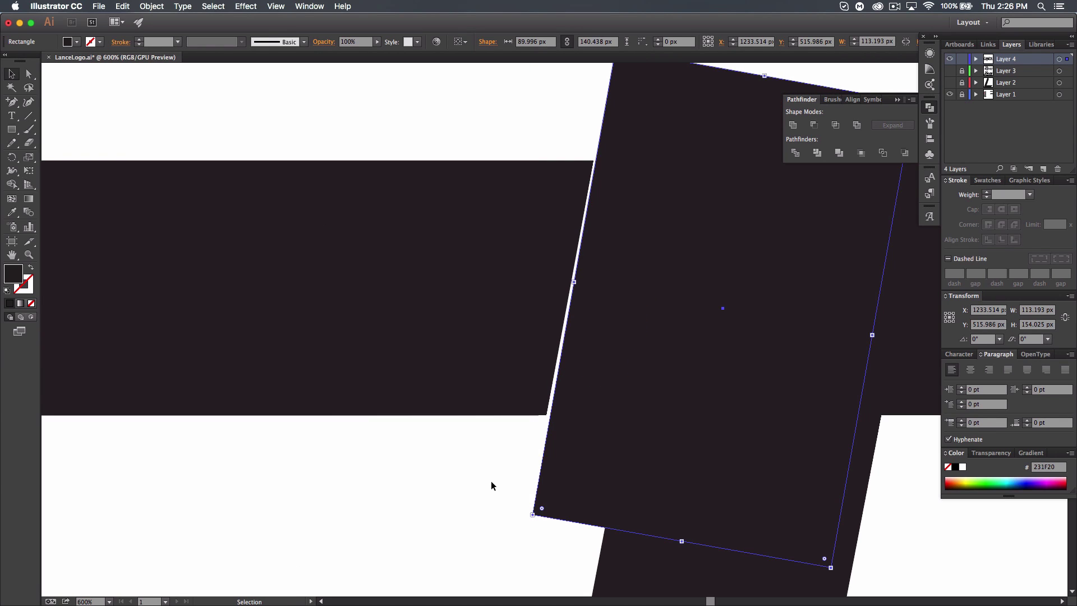
key("super+minus")
key("super+minus")
key("super+minus")
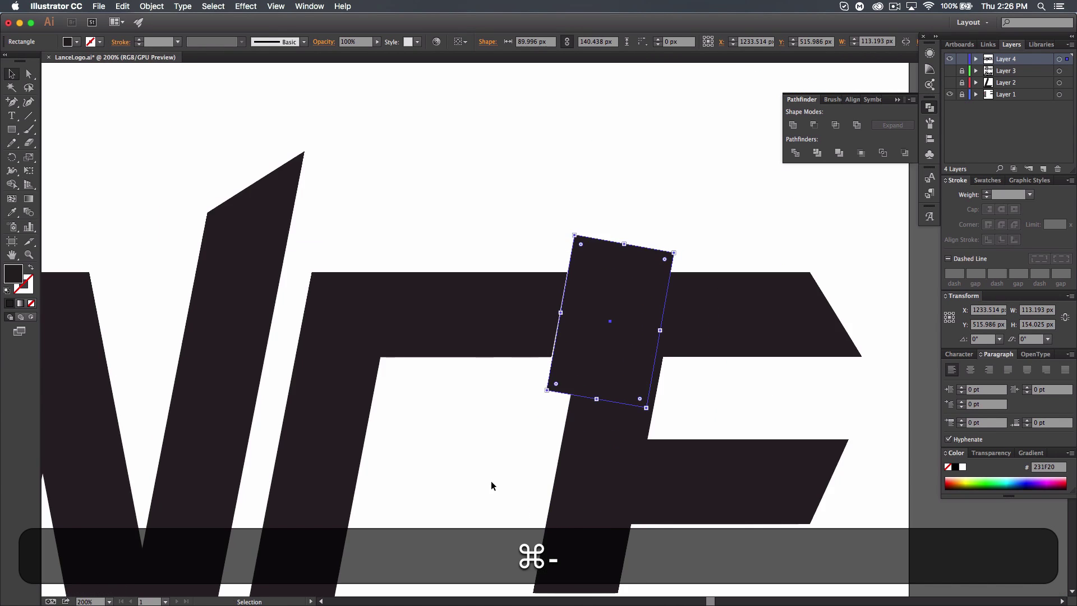
Step: Nudge the upper-right corner of the C's top bar 1 px left to X 1194 px
left_click(33, 74)
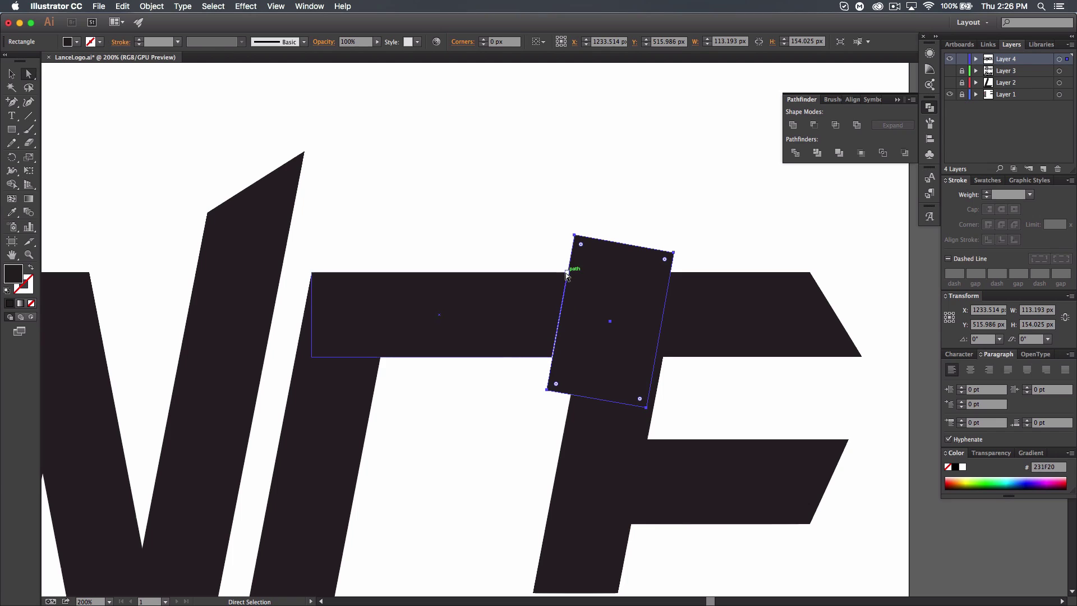
left_click(509, 178)
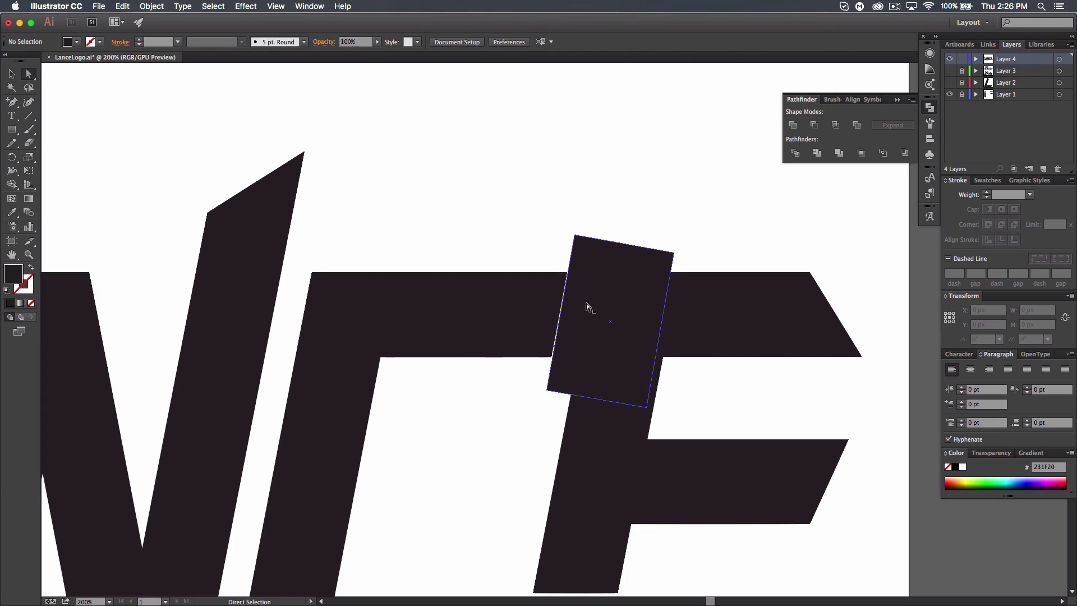
left_click(569, 271)
left_click_drag(586, 284, 685, 256)
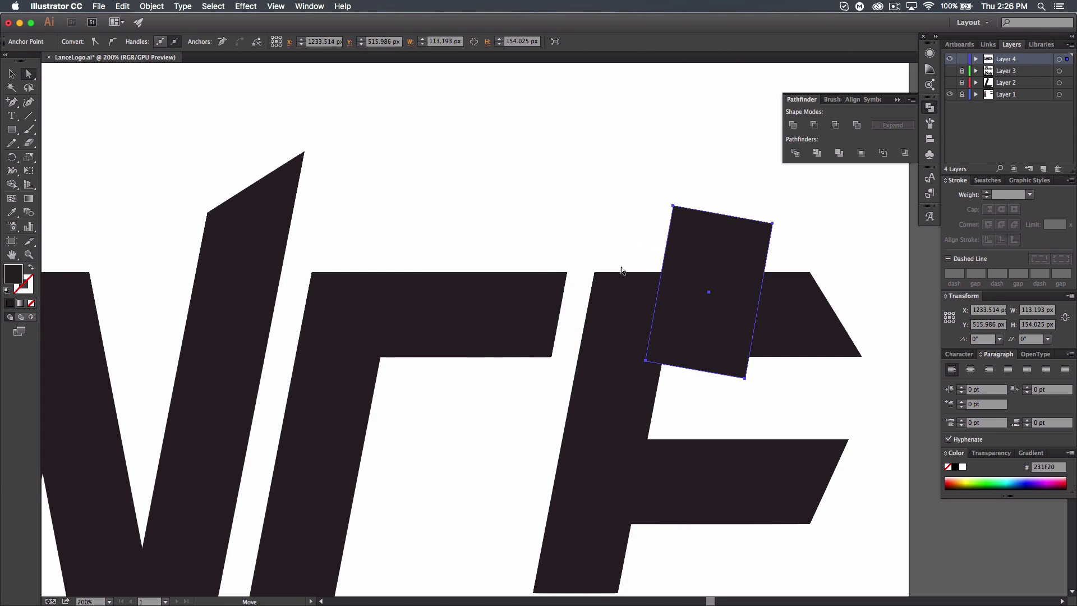
left_click(563, 273)
key("Left")
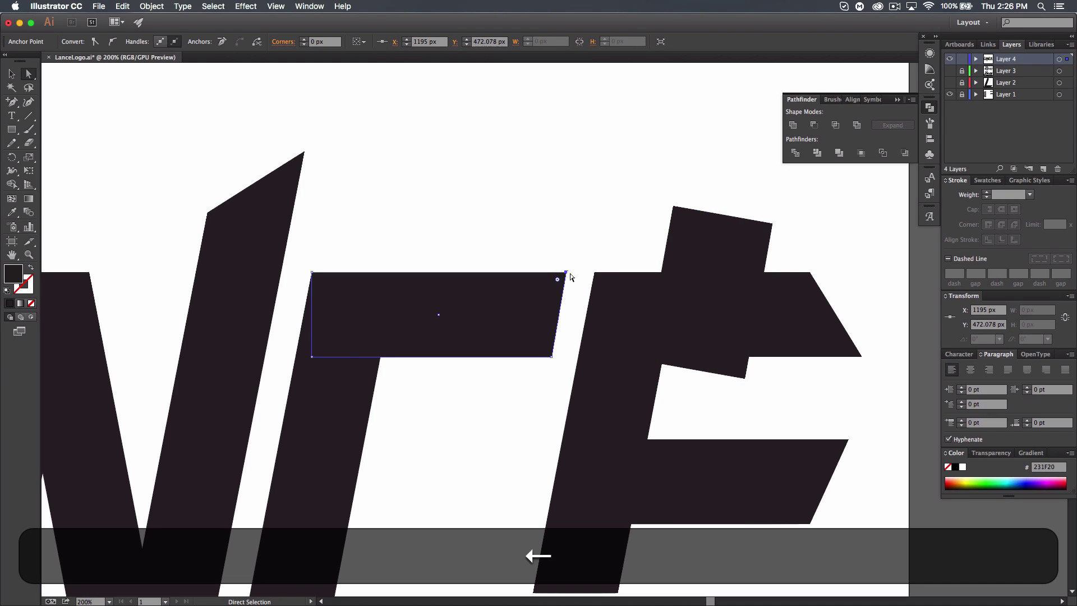
Step: Rotate the rectangle clockwise into a diagonal and place it over the E's top-left corner at about X 1222 px, Y 488 px
left_click(11, 73)
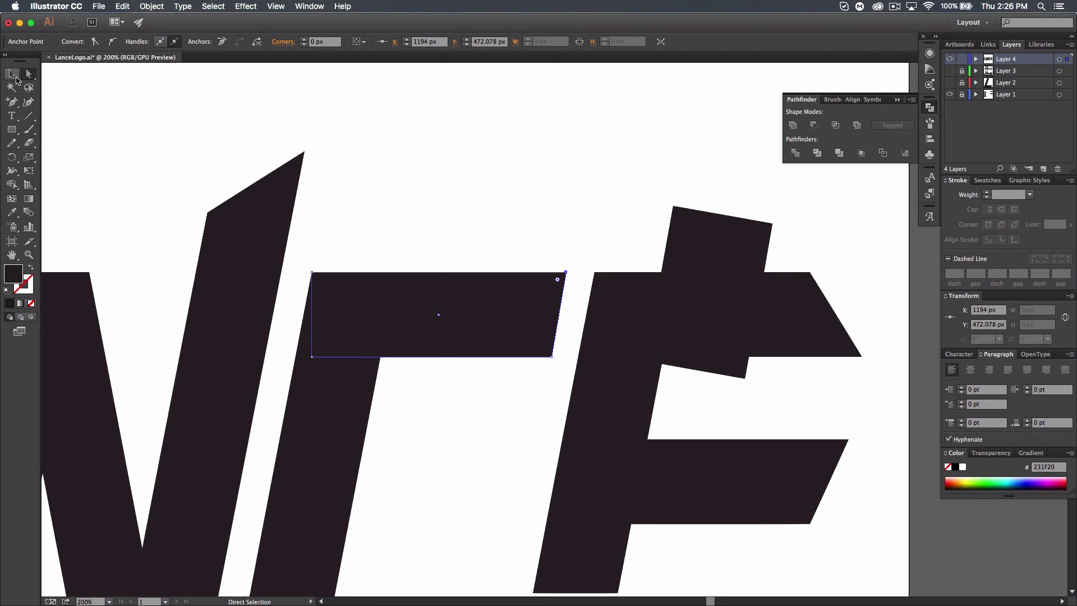
left_click_drag(721, 281, 625, 295)
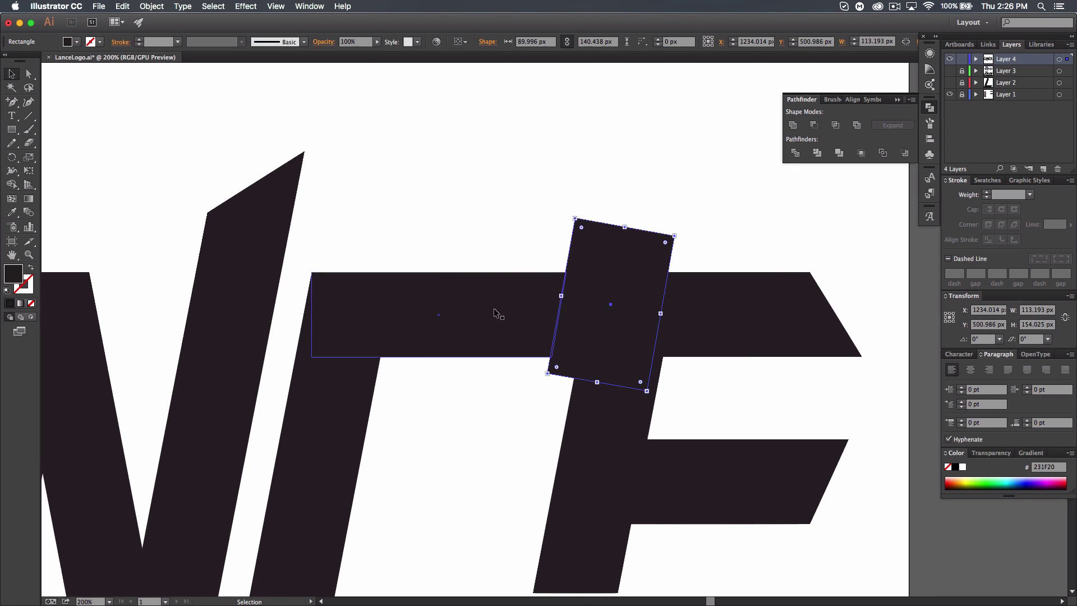
key("space")
left_click_drag(722, 213, 641, 162)
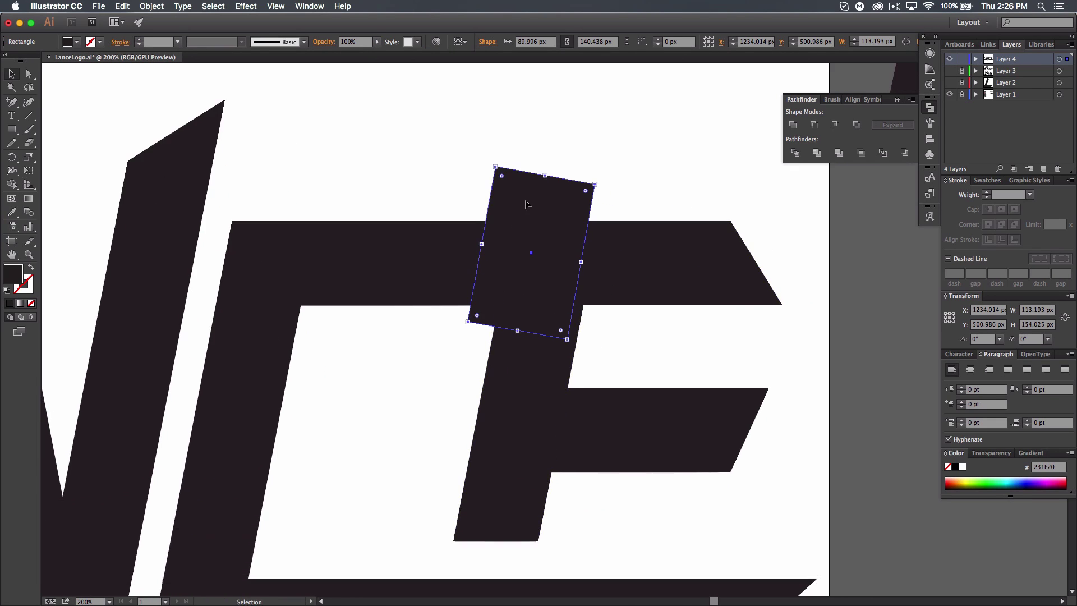
left_click_drag(602, 183, 664, 234)
mouse_move(514, 251)
left_mouse_down()
mouse_move(502, 209)
mouse_move(501, 238)
left_mouse_up()
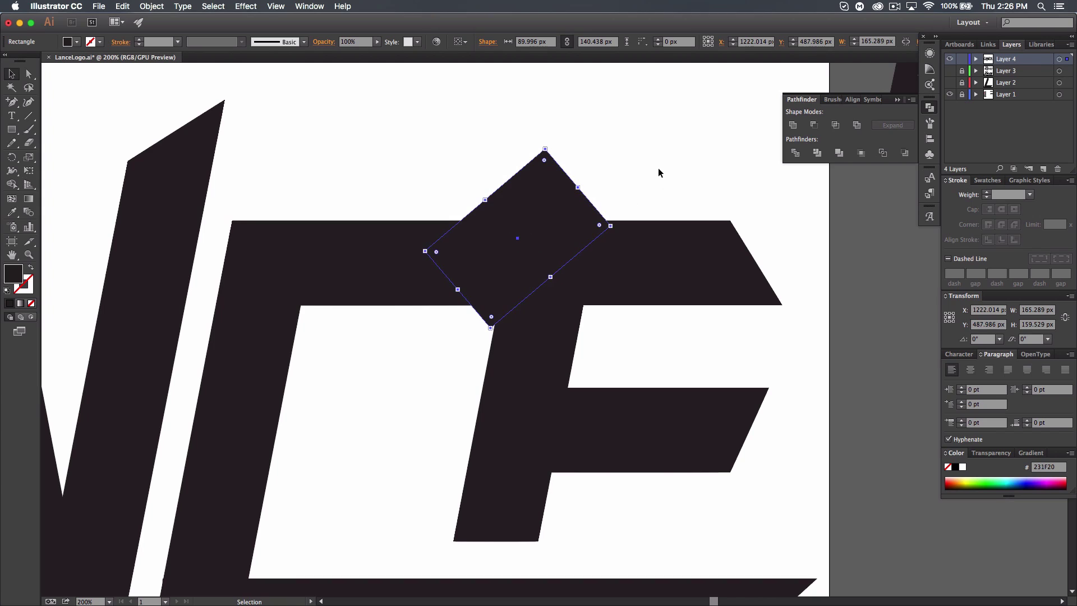
Step: Try subtracting the diagonal rectangle from the E's corner, and undo it
left_click(658, 168)
left_click_drag(672, 348, 578, 236)
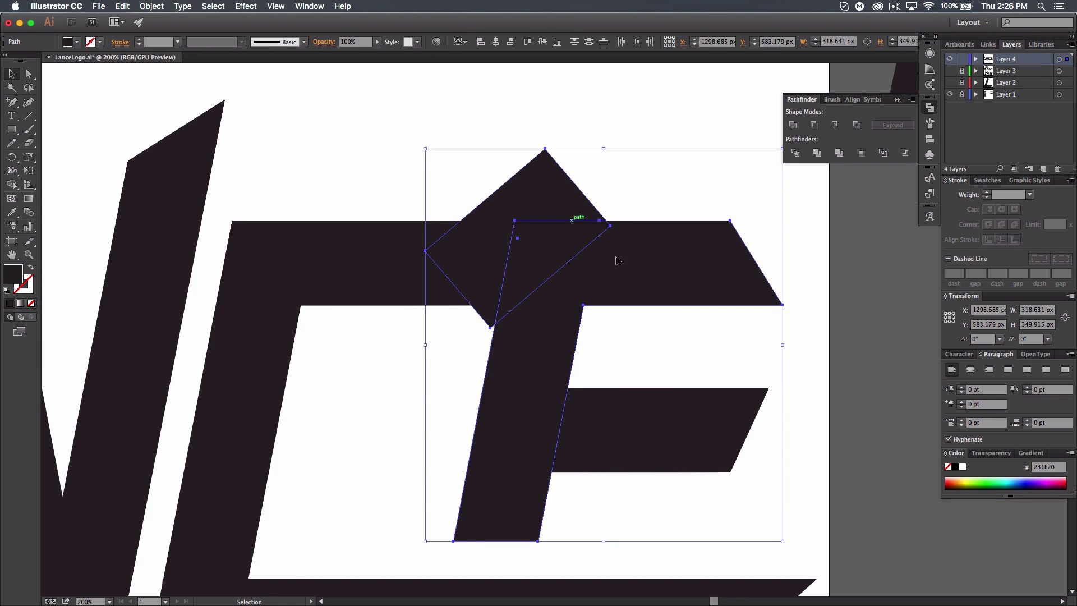
left_click(813, 124)
left_click(838, 289)
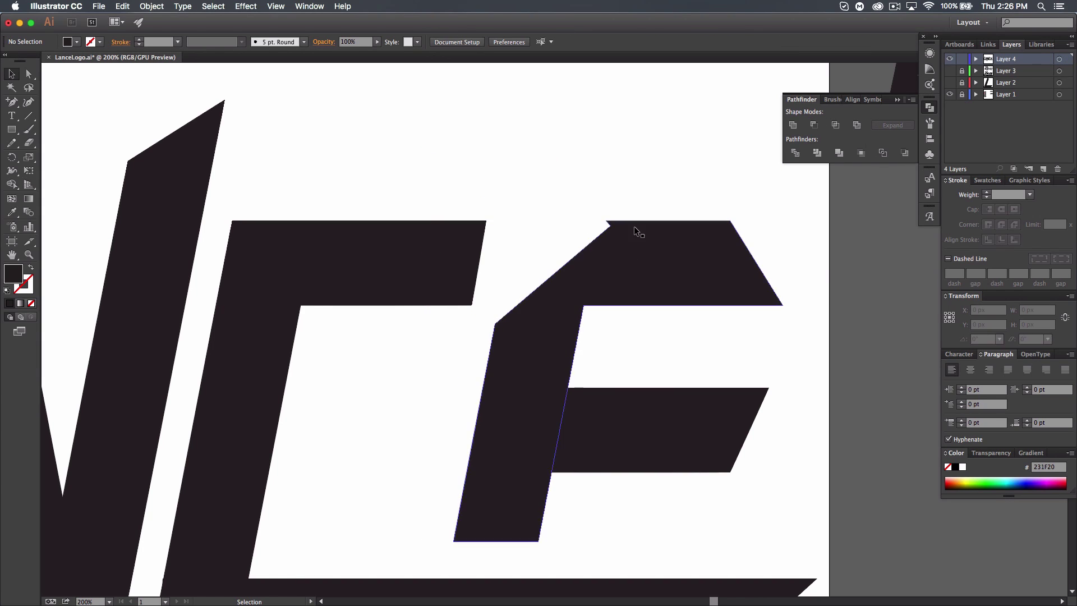
key("cmd+z")
Step: Move the diagonal rectangle to about X 1225 px, Y 482 px and subtract it from the E's top-left corner
left_click_drag(572, 205, 573, 201)
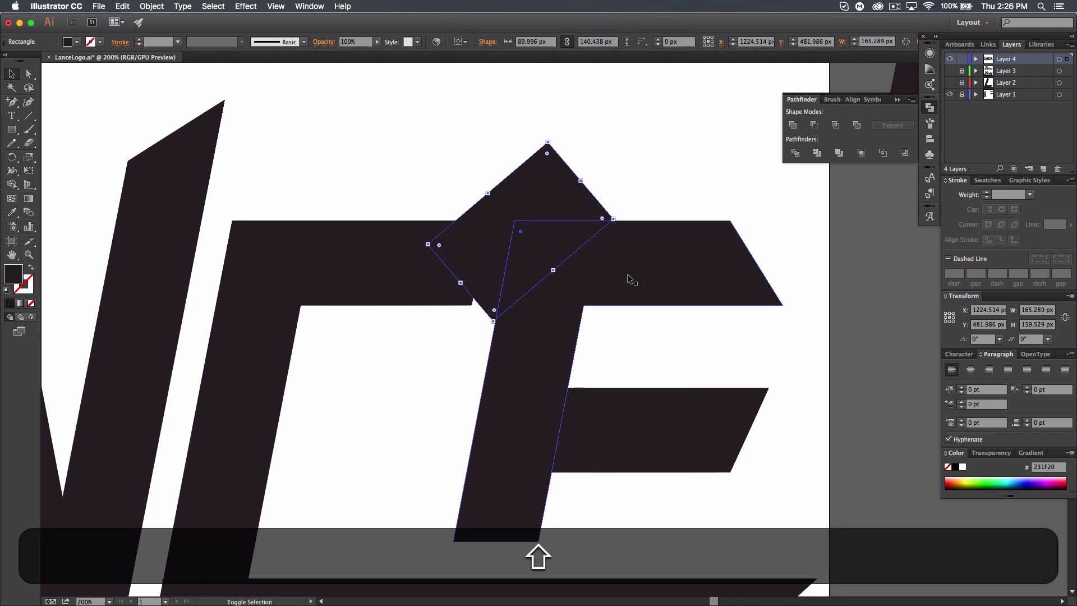
left_click(627, 275, "shift")
left_click(814, 125)
left_click(543, 263)
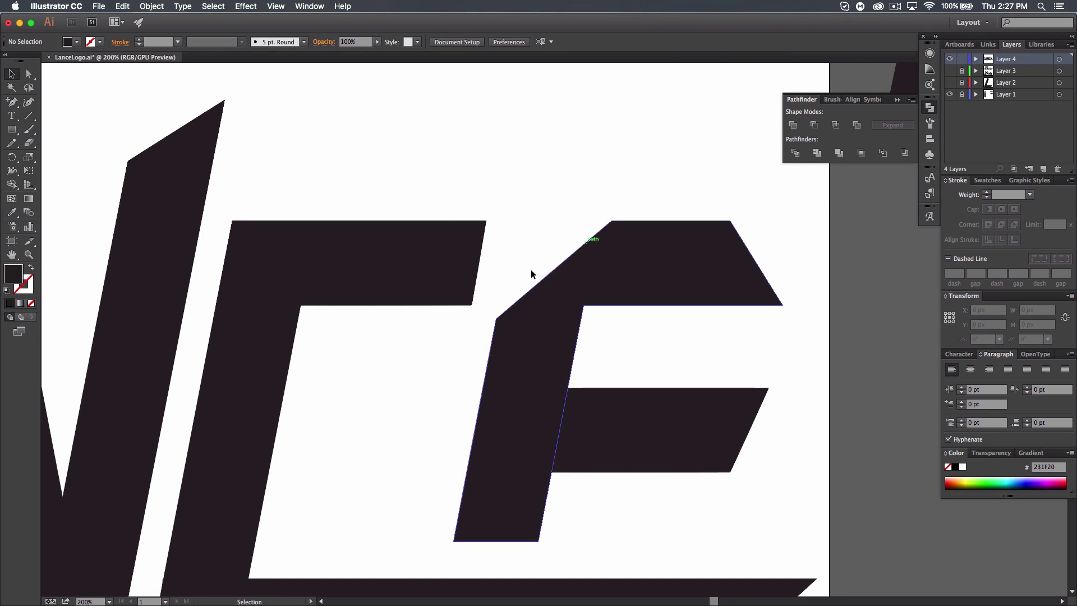
Step: Extend both right-end corners of the C's top bar to form a diagonal end parallel to the E's cut, leaving a thin gap
left_click(457, 300)
left_click(29, 74)
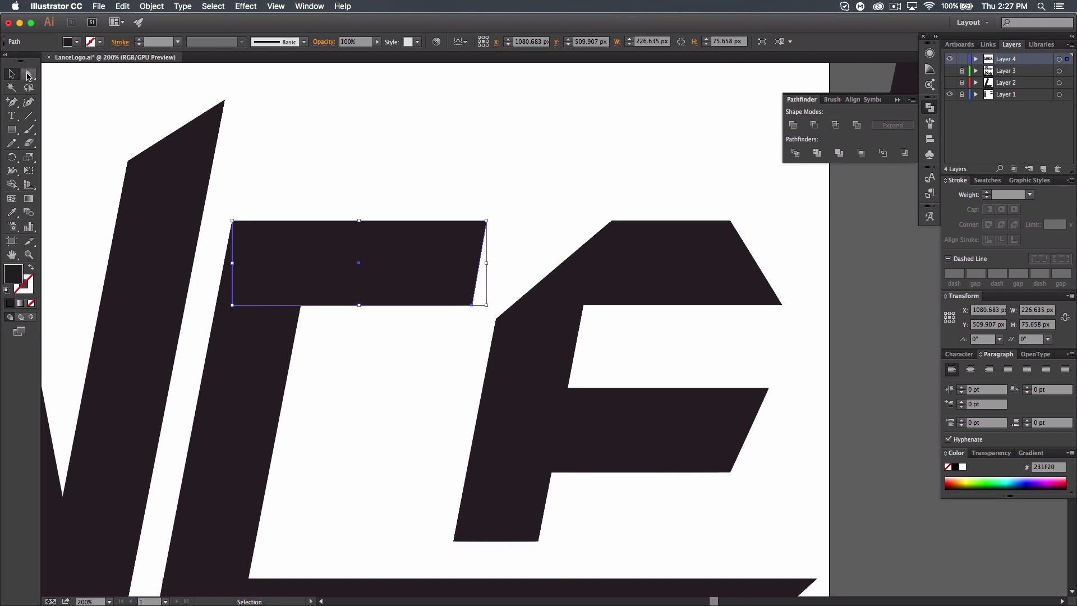
left_click_drag(472, 308, 501, 305)
left_click_drag(485, 221, 599, 220)
left_click(840, 310)
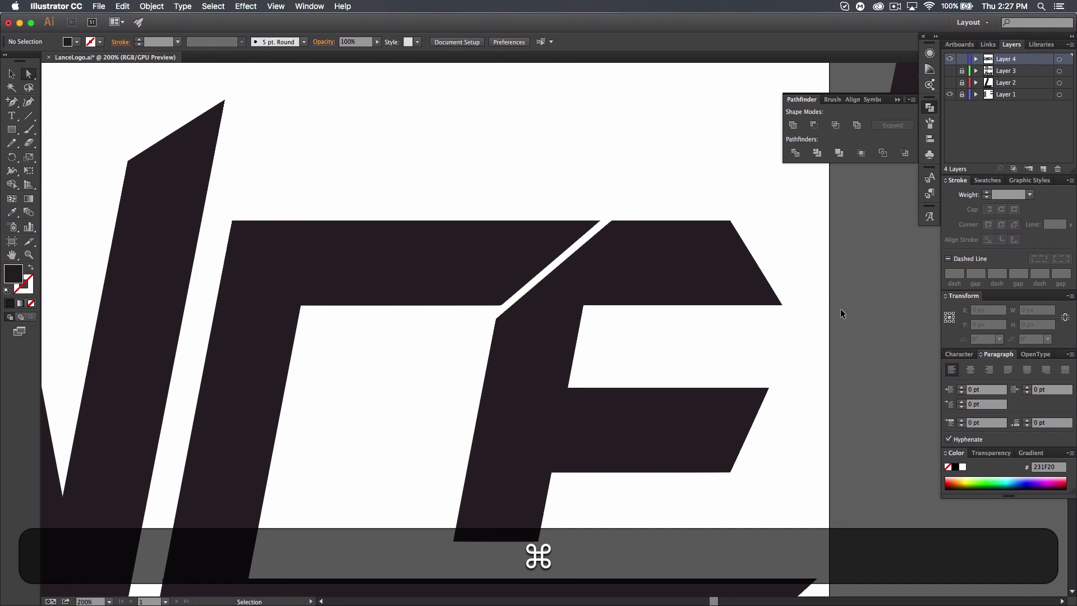
Step: Widen the gap to the E by shifting both right-end corners of the C's top bar left, making the bar about 293 px wide
key("super+minus")
key("super+minus")
key("super+minus")
key("super+minus")
key("super+equal")
key("super+equal")
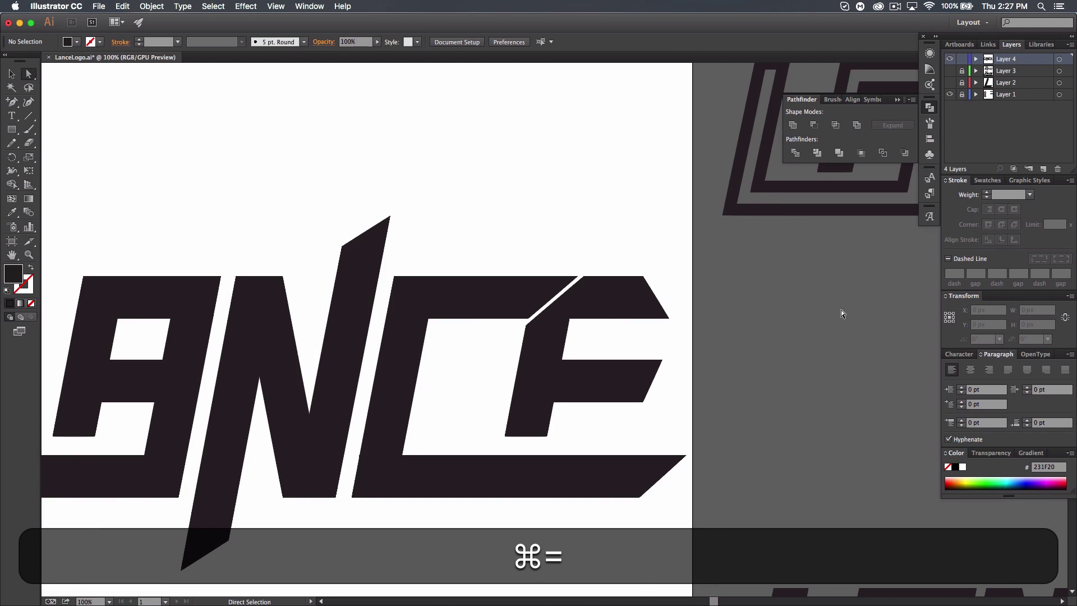
left_click(578, 275)
left_click_drag(531, 320, 524, 319)
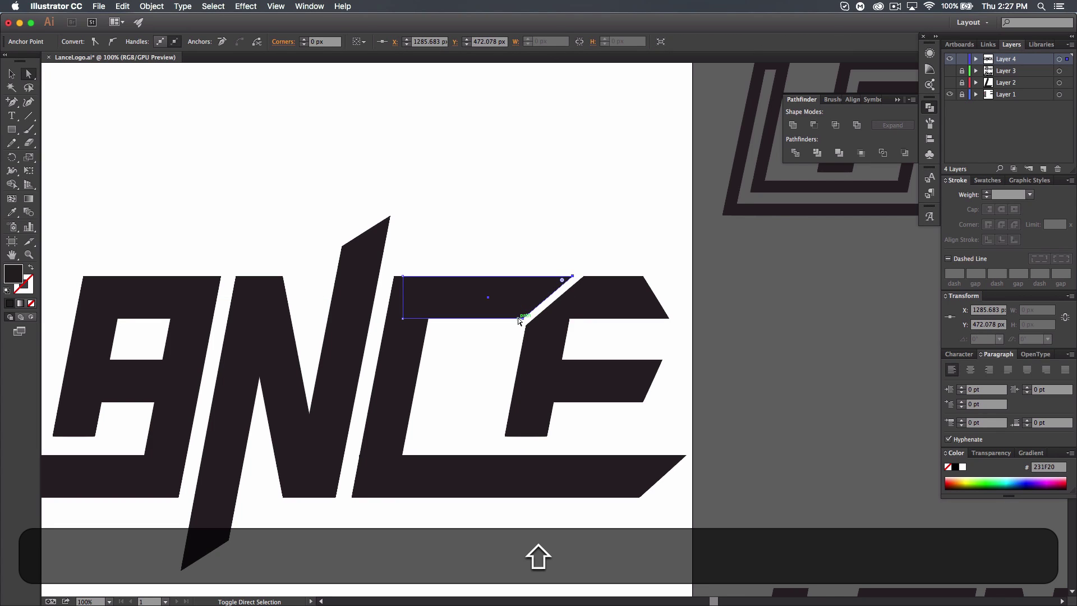
left_click_drag(516, 321, 517, 318)
key("shift+super+z")
key("super+z")
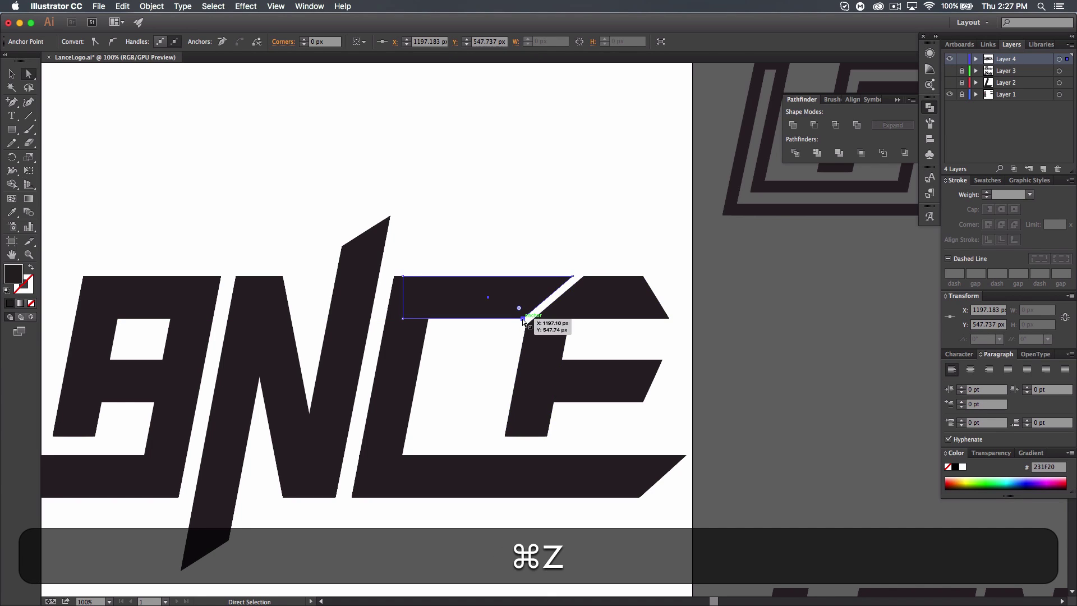
left_click(573, 276, "shift")
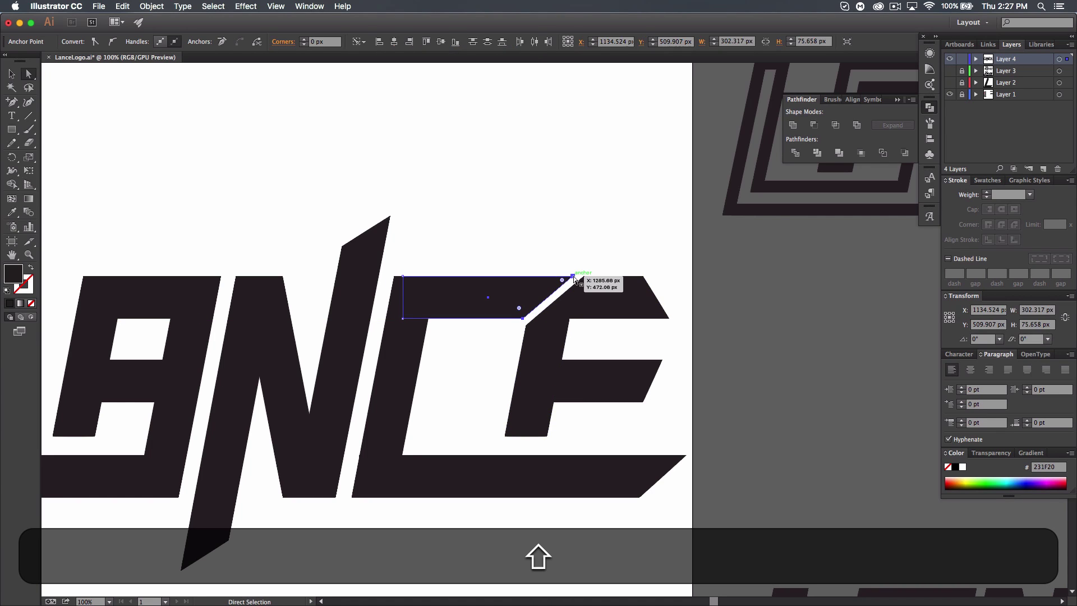
left_click(721, 376)
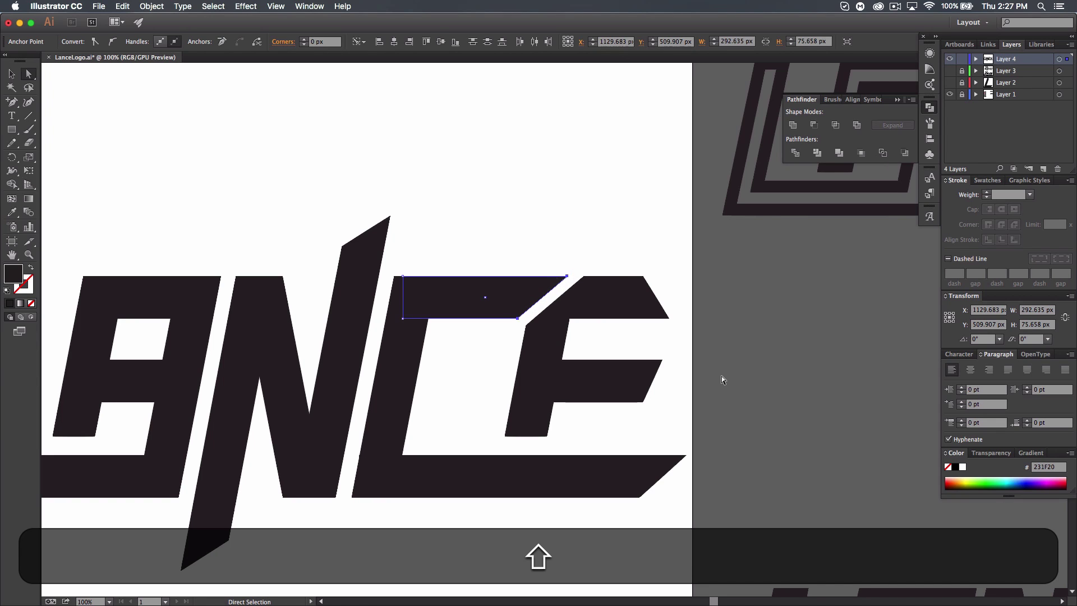
Step: Compare the current LANCE lettering with the earlier variants beside the artboard, looking at their cuts and corner treatments
key("super+minus")
key("super+minus")
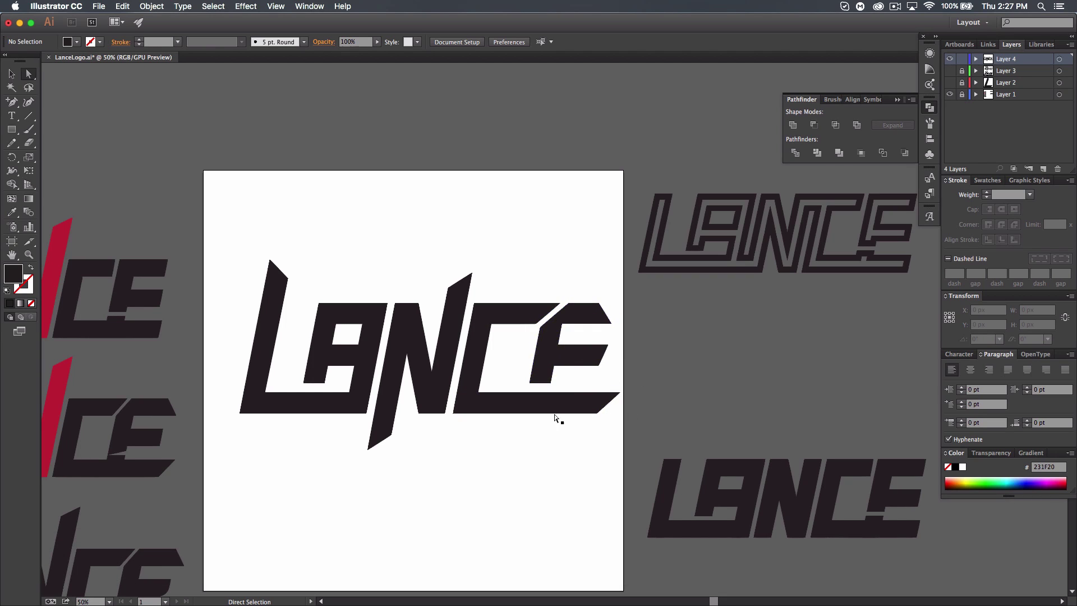
key("space")
left_click_drag(534, 482, 537, 480)
scroll(535, 460, "down", 5)
scroll(536, 460, "left", 5)
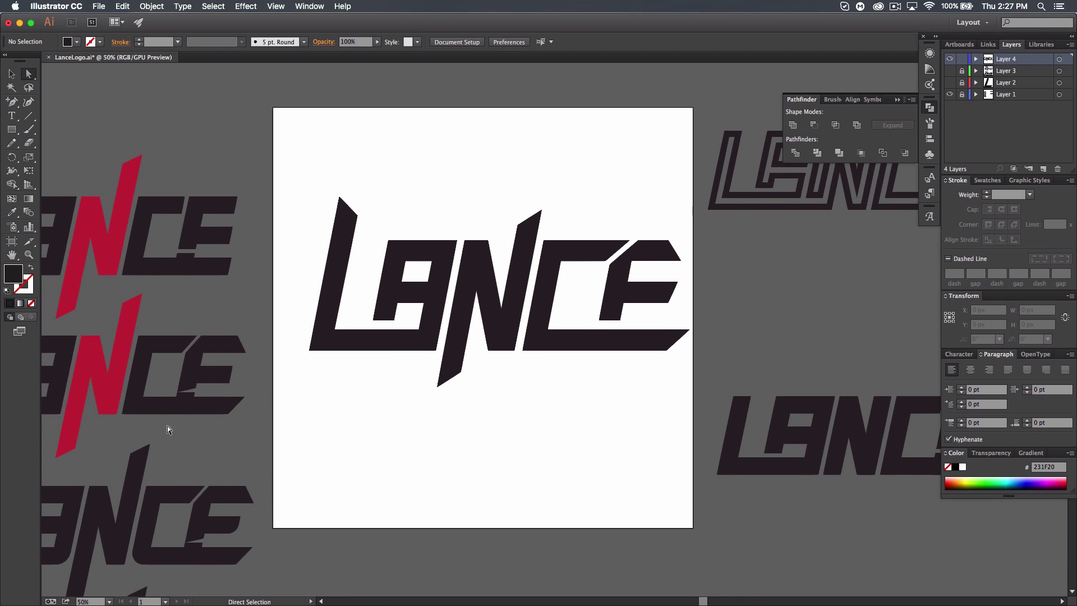
key("space")
left_click_drag(515, 440, 705, 308)
key("space")
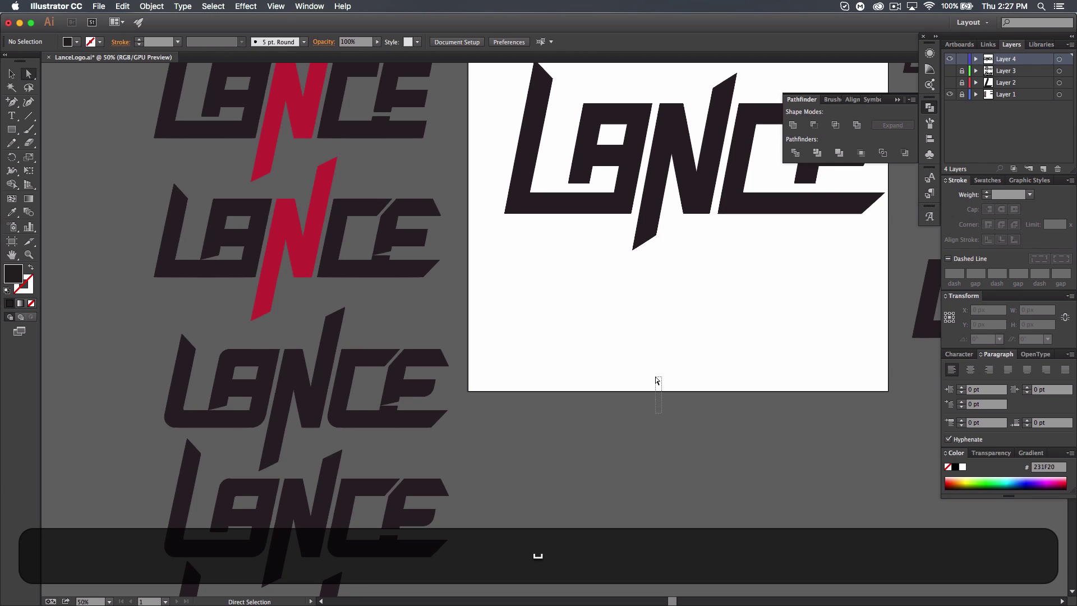
left_click_drag(685, 440, 743, 307)
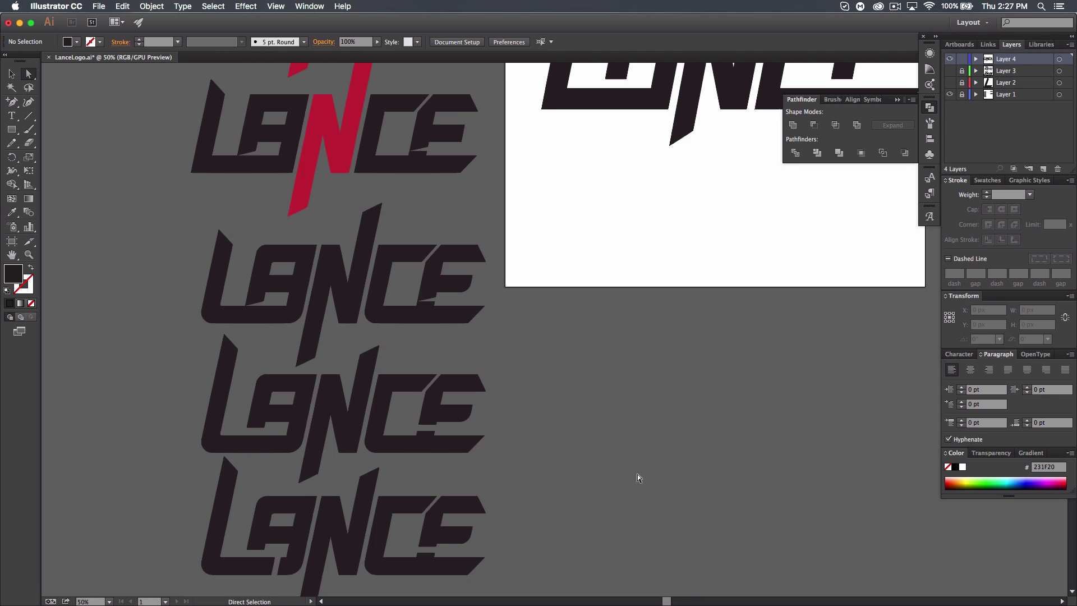
scroll(637, 474, "down", 2)
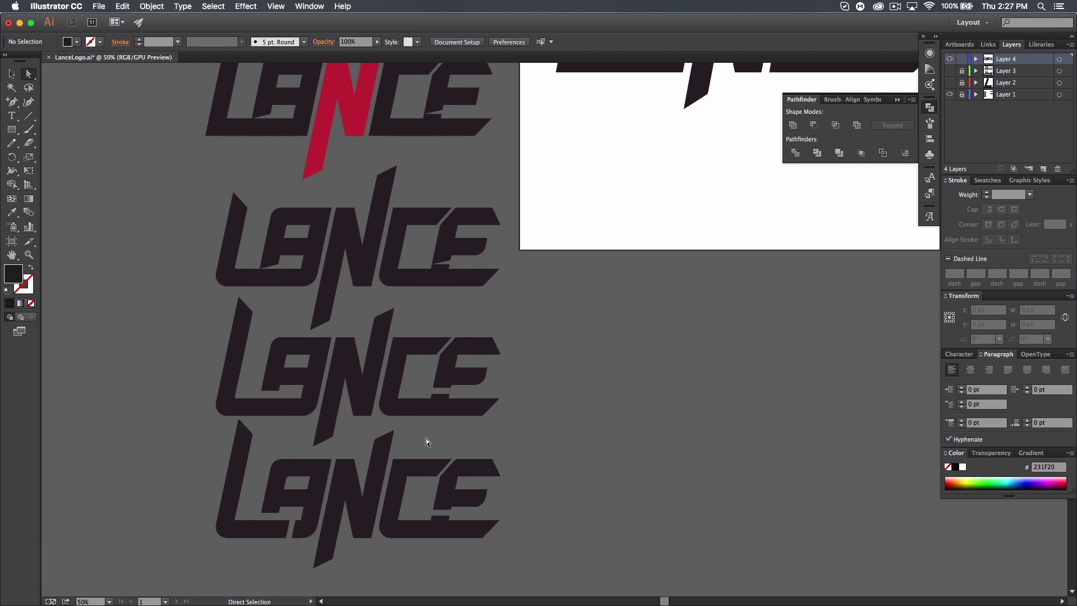
left_click_drag(618, 316, 474, 534)
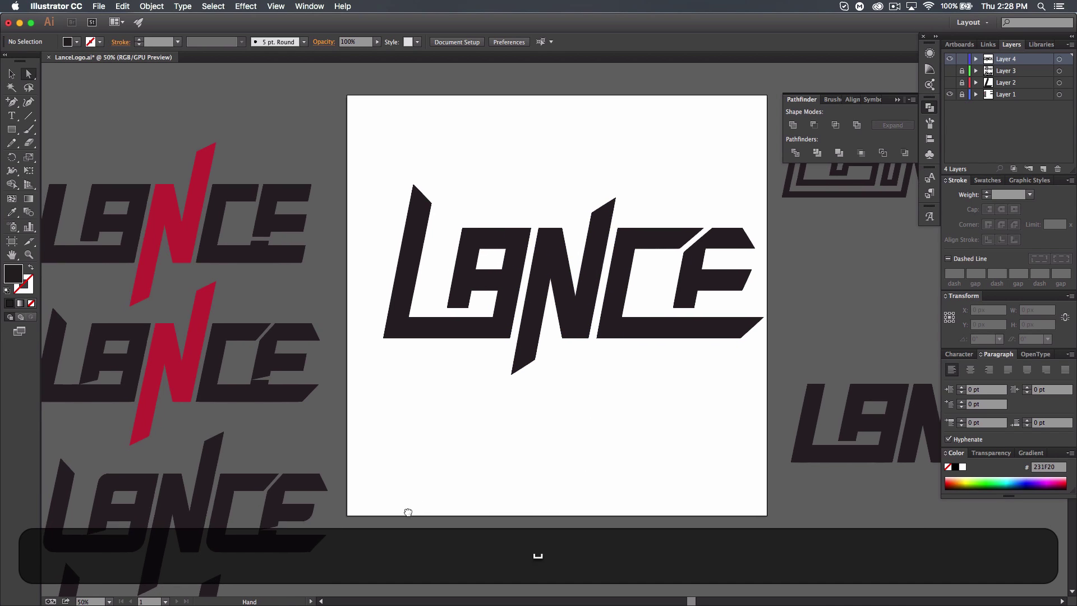
scroll(453, 526, "down", 4)
scroll(452, 526, "left", 4)
left_click_drag(587, 312, 435, 433)
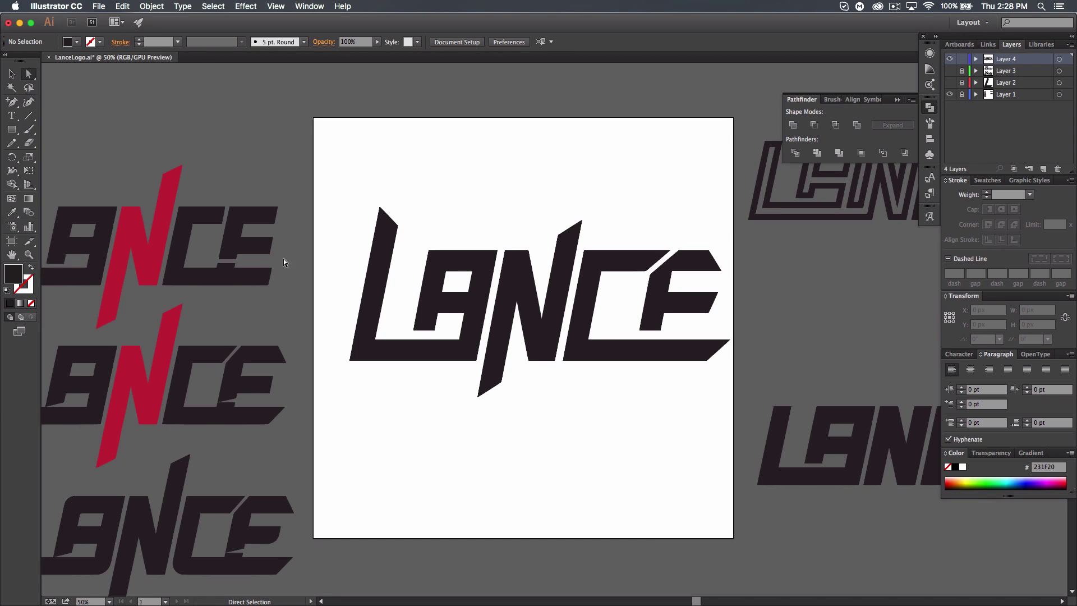
Step: Unite all the overlapping pieces of the LANCE lettering on the artboard with Pathfinder
left_click(10, 74)
left_click_drag(338, 161, 715, 431)
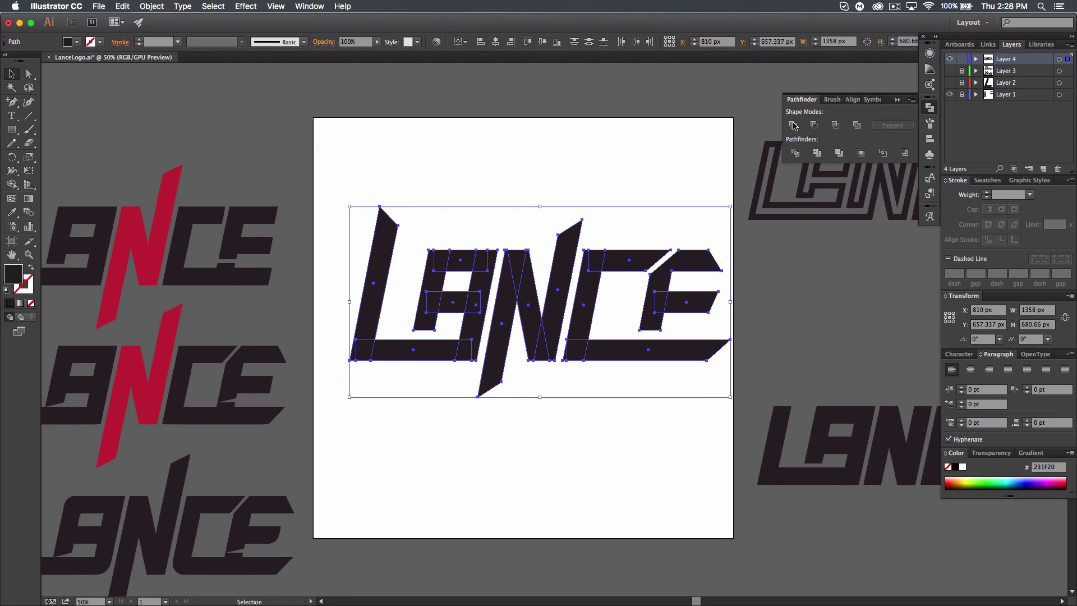
left_click(793, 125)
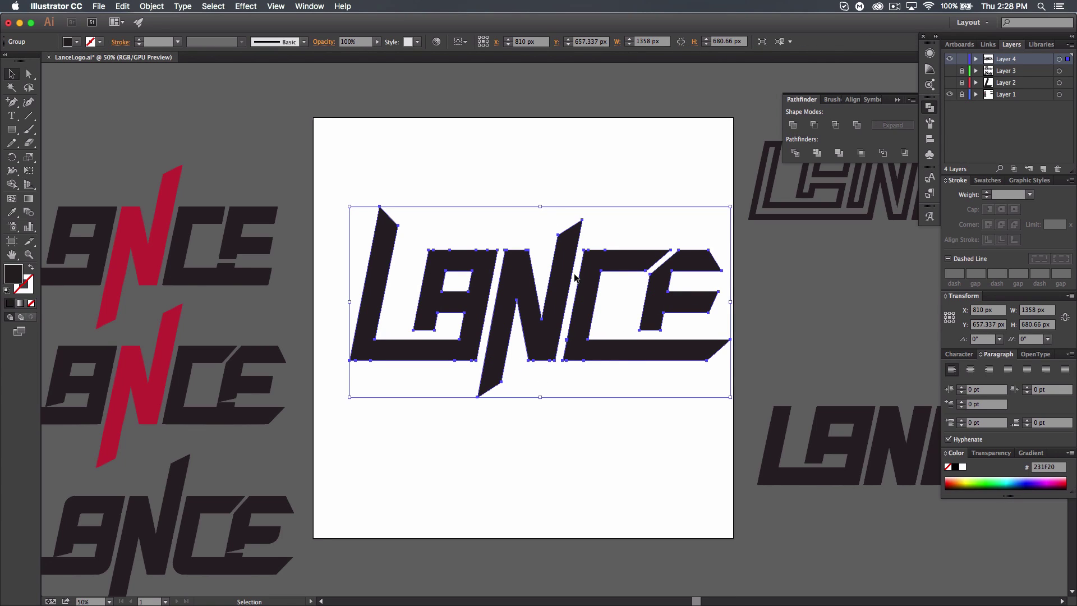
Step: Slightly round all corners of the united LANCE lettering using the live corner control
left_click(29, 74)
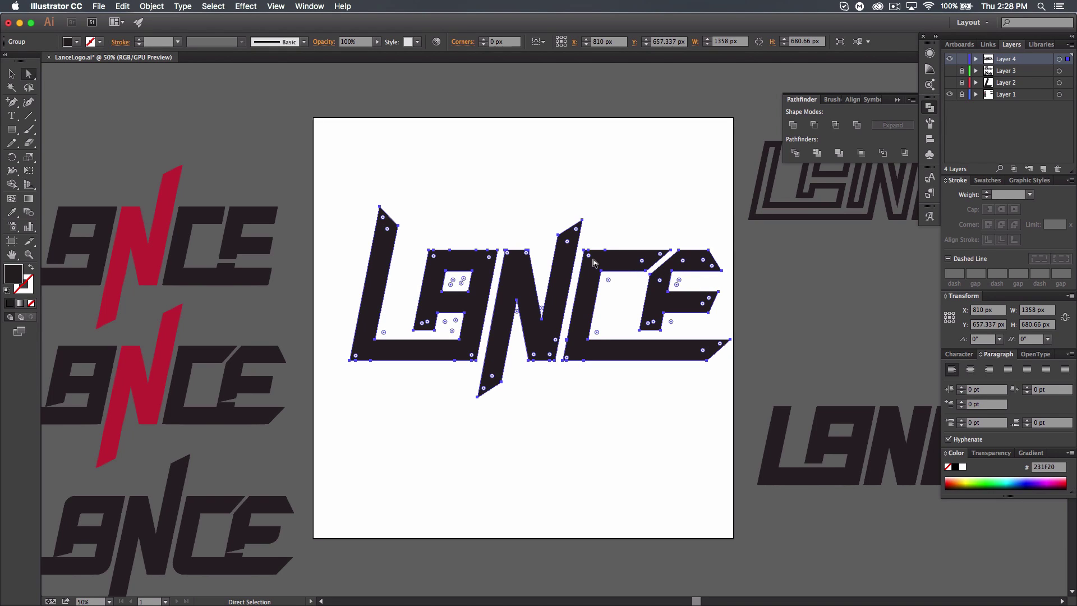
left_click_drag(587, 256, 614, 291)
left_click(602, 438)
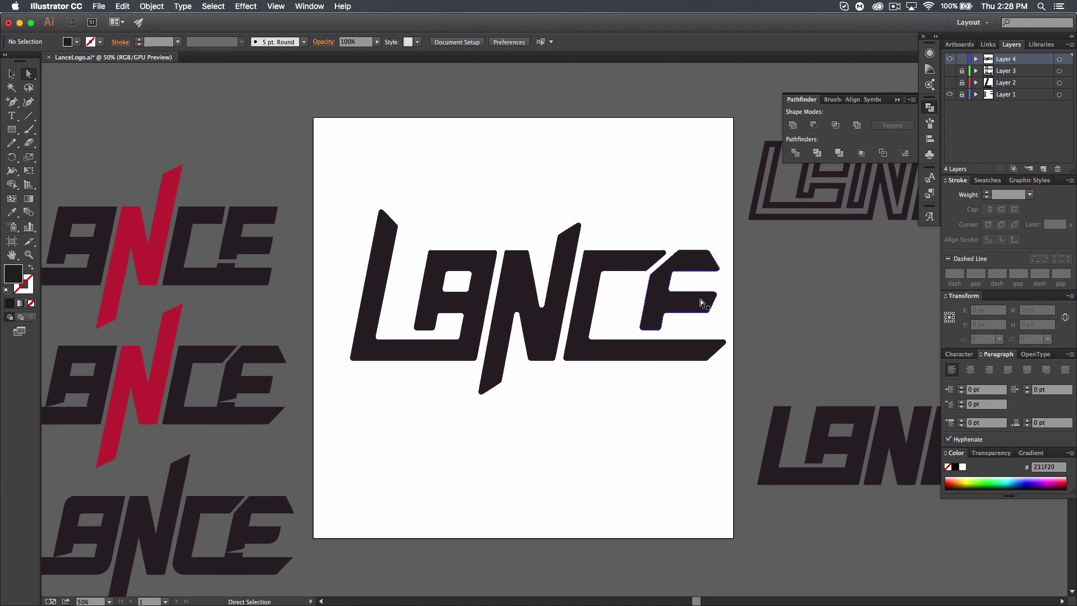
key("super")
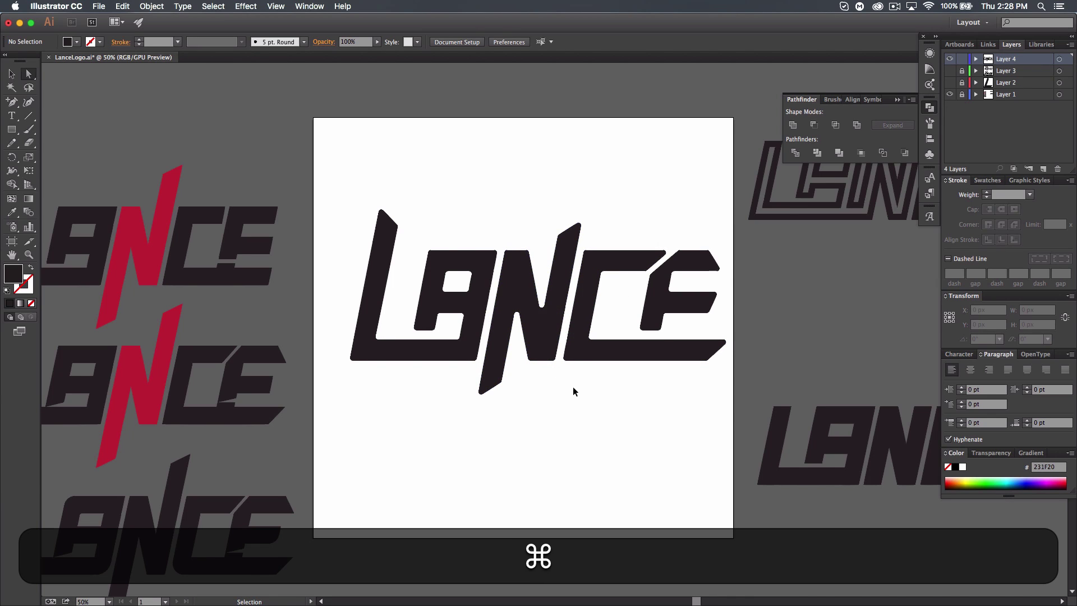
Step: Undo the rounding applied to all corners of the LANCE lettering
key("super+z")
left_click(565, 434)
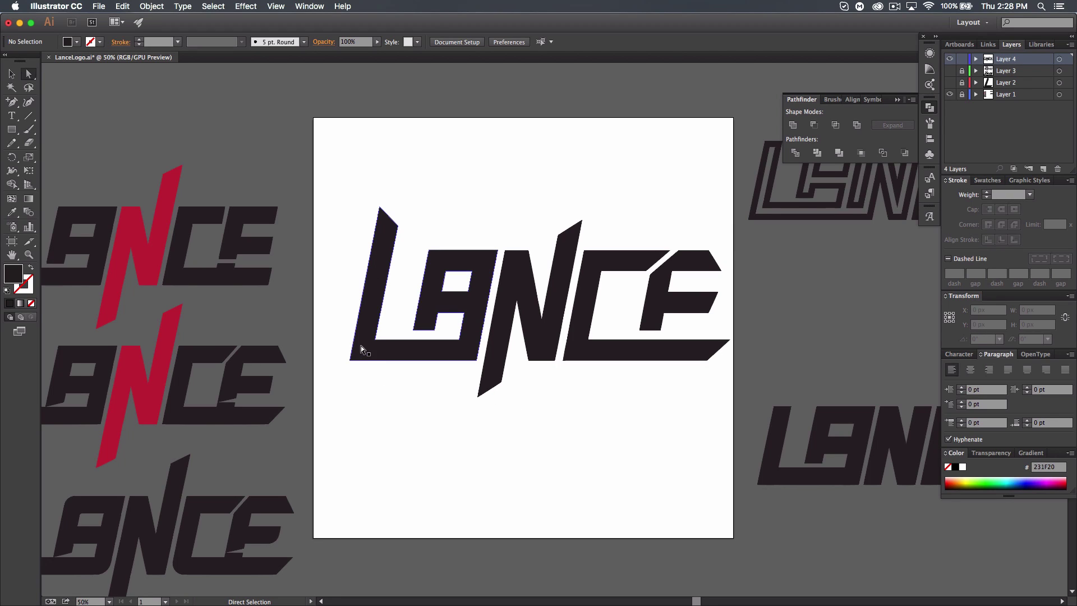
Step: Try to round only the L's lower-left outer corner with a radius of about 18 px
left_click(350, 362)
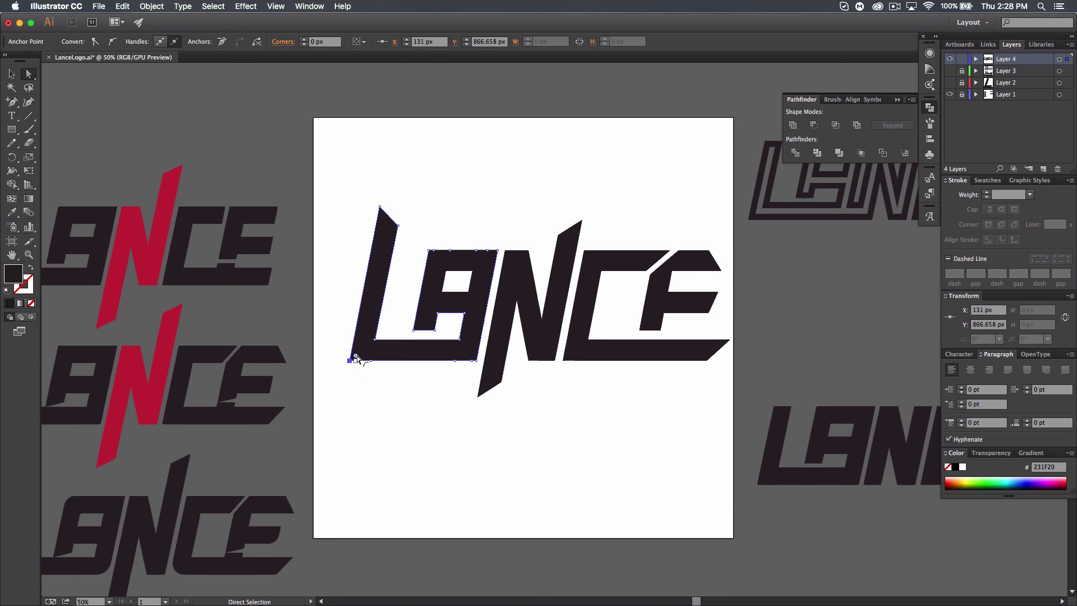
key("super+equal")
key("super+equal")
key("super+equal")
key("super+space")
left_click_drag(273, 504, 604, 451)
left_click(283, 360)
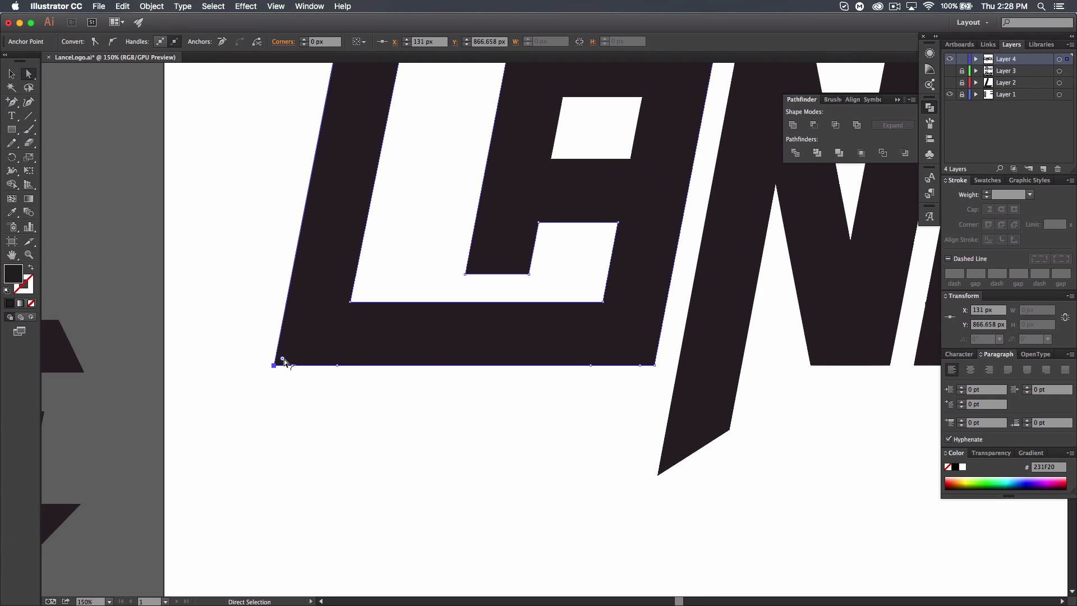
left_click_drag(285, 359, 305, 348)
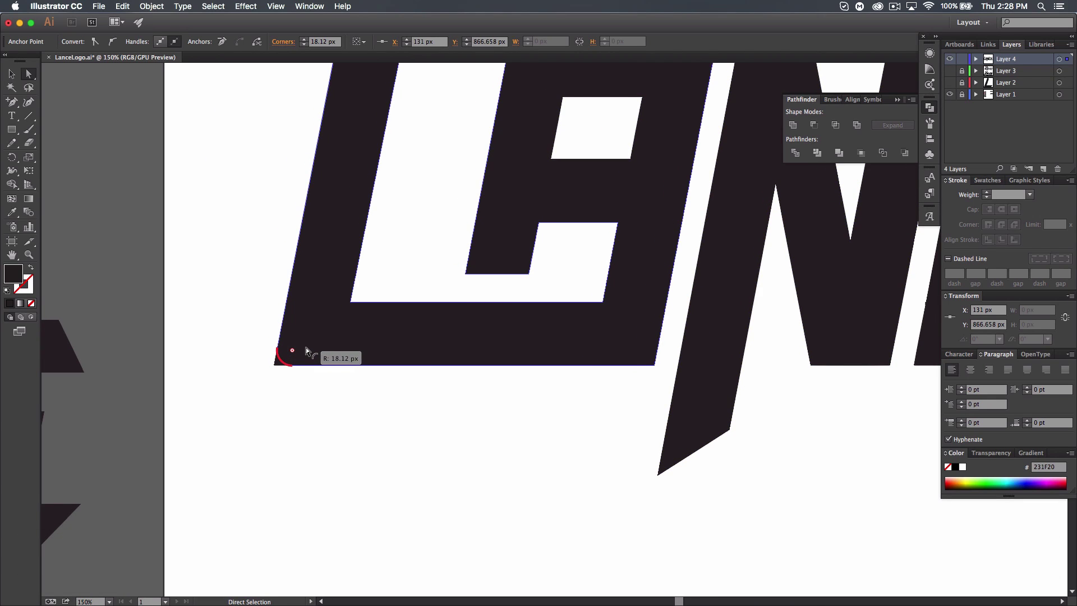
left_click_drag(306, 348, 308, 351)
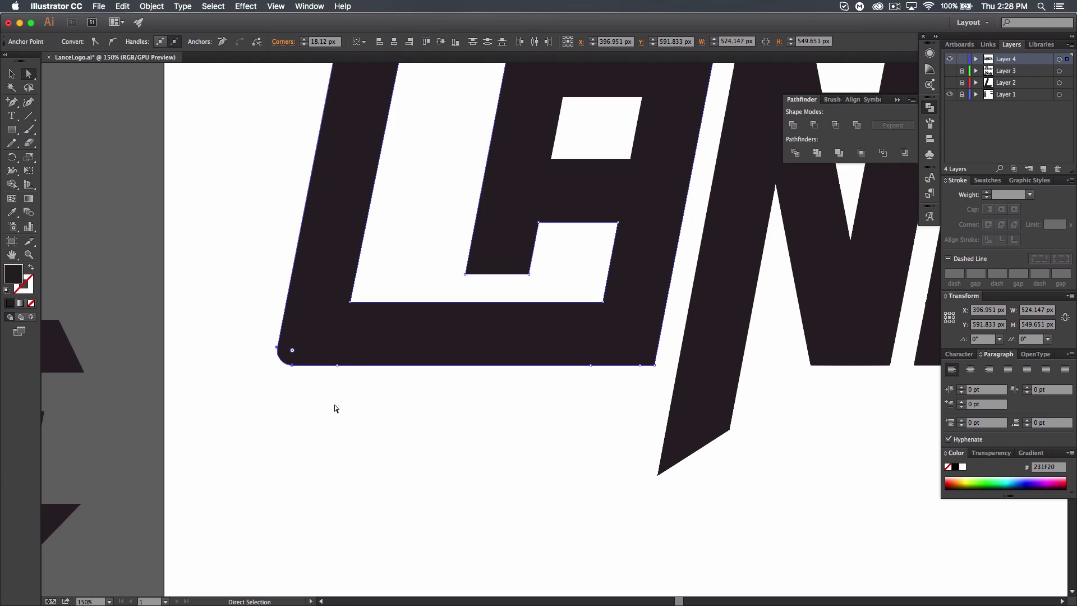
left_click(351, 422)
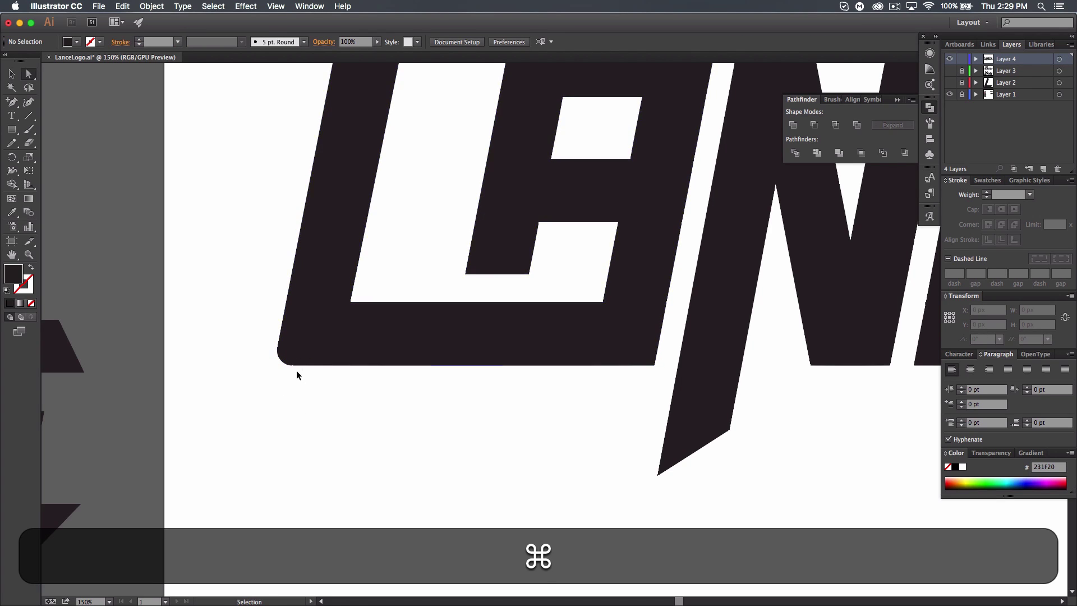
key("super+z")
key("super+z")
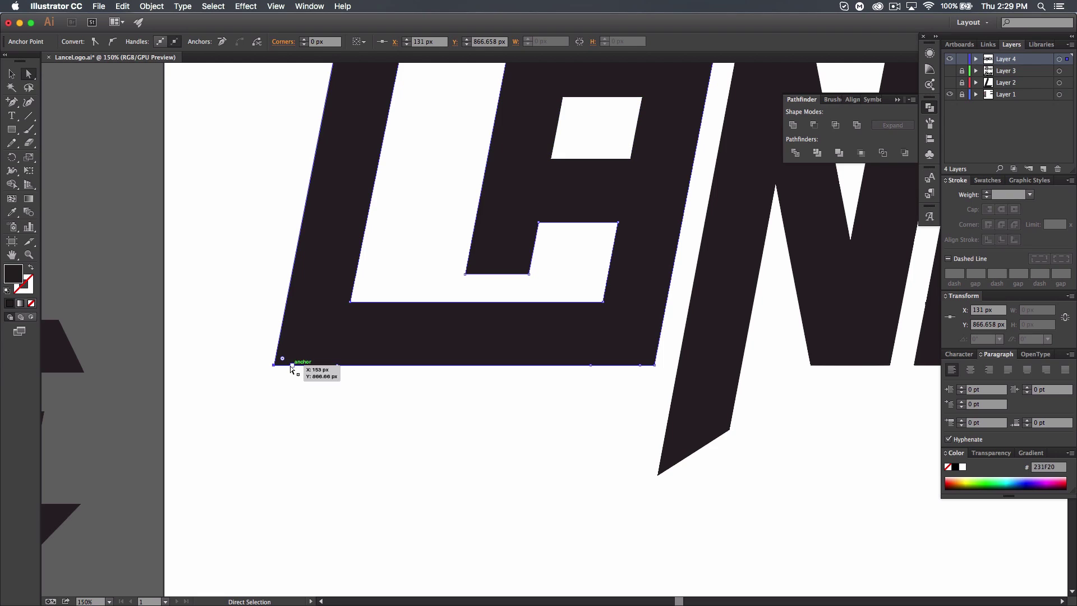
Step: Delete the extra anchor point on the bottom edge right beside the L's lower-left corner
left_click(13, 103, "alt")
left_click_drag(15, 105, 68, 130)
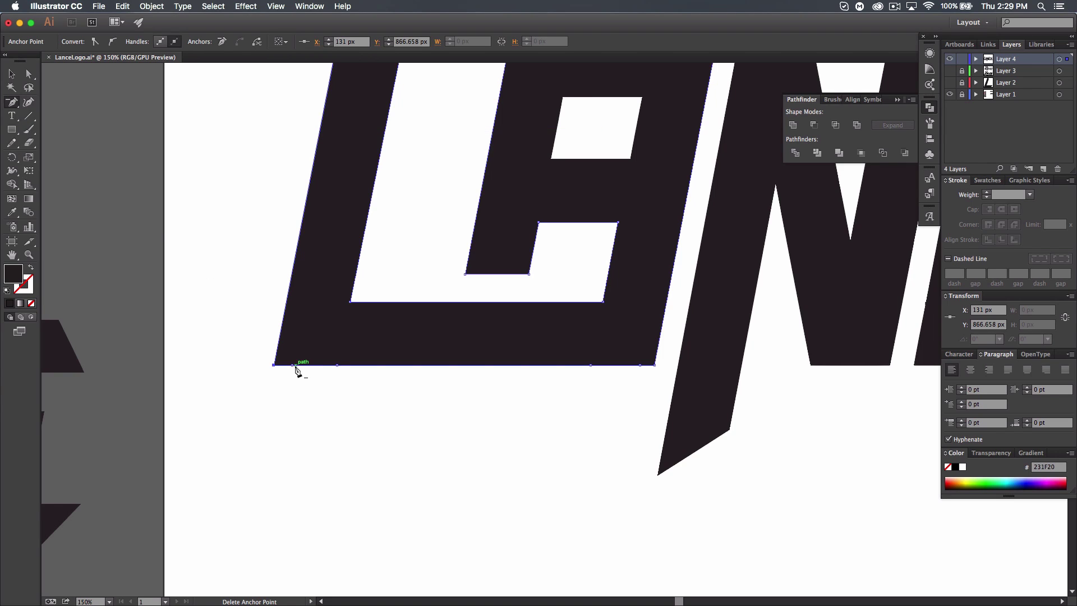
left_click(293, 366)
left_click(28, 73)
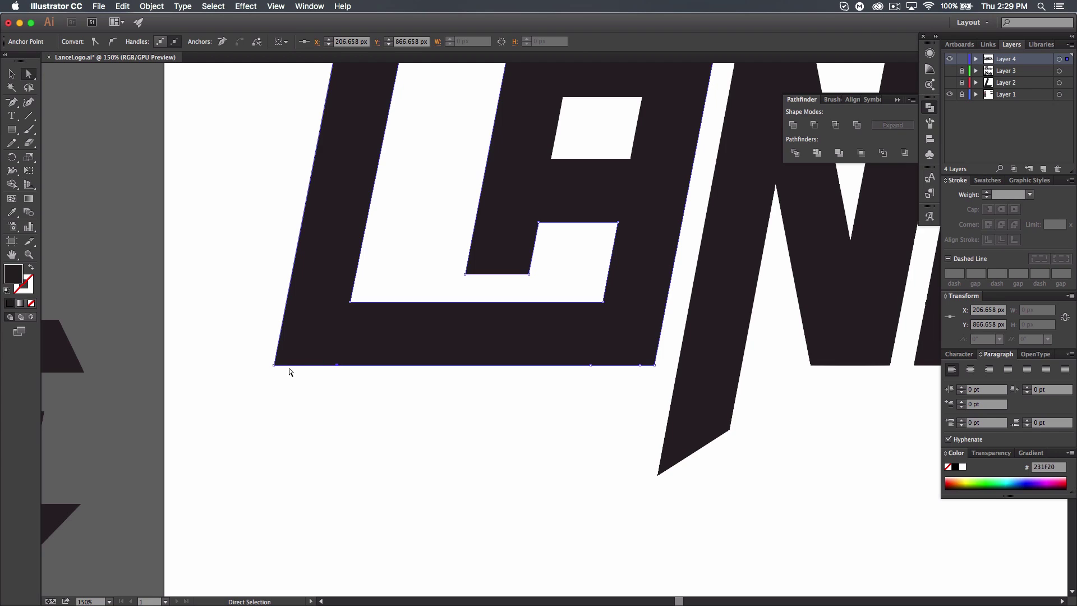
Step: Round the L's lower-left outer corner with a large curve reaching to the next anchor on the bottom edge
left_click_drag(275, 367, 274, 365)
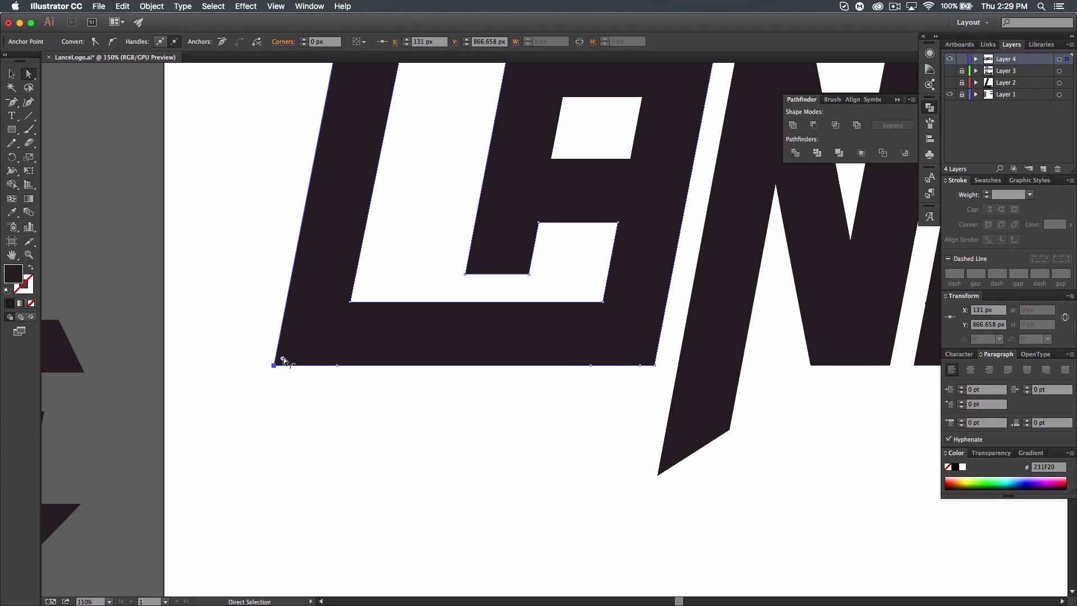
left_click_drag(283, 360, 337, 310)
left_click(340, 422)
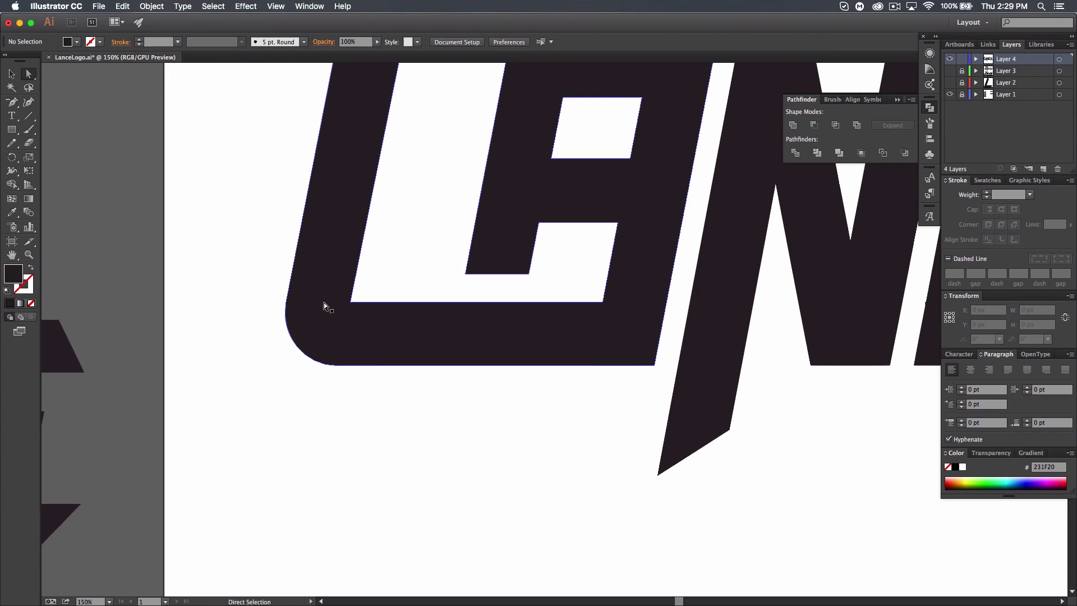
key("super+minus")
key("super+minus")
key("super+minus")
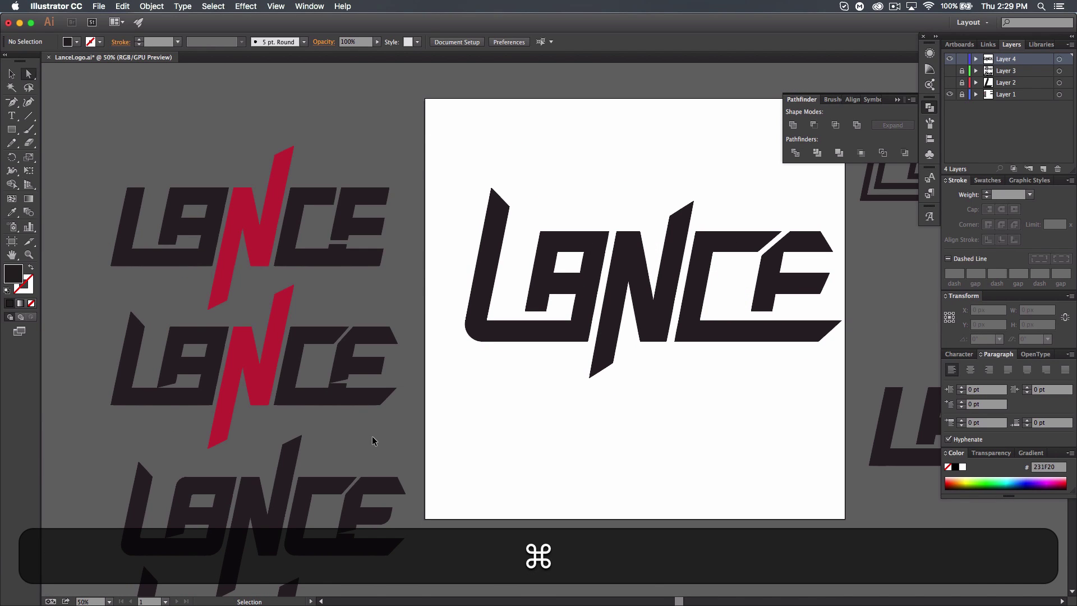
Step: Round the A's upper-left outer corner with a radius of about 21 px
key("super+equal")
key("super+equal")
key("space")
left_click_drag(486, 426, 435, 481)
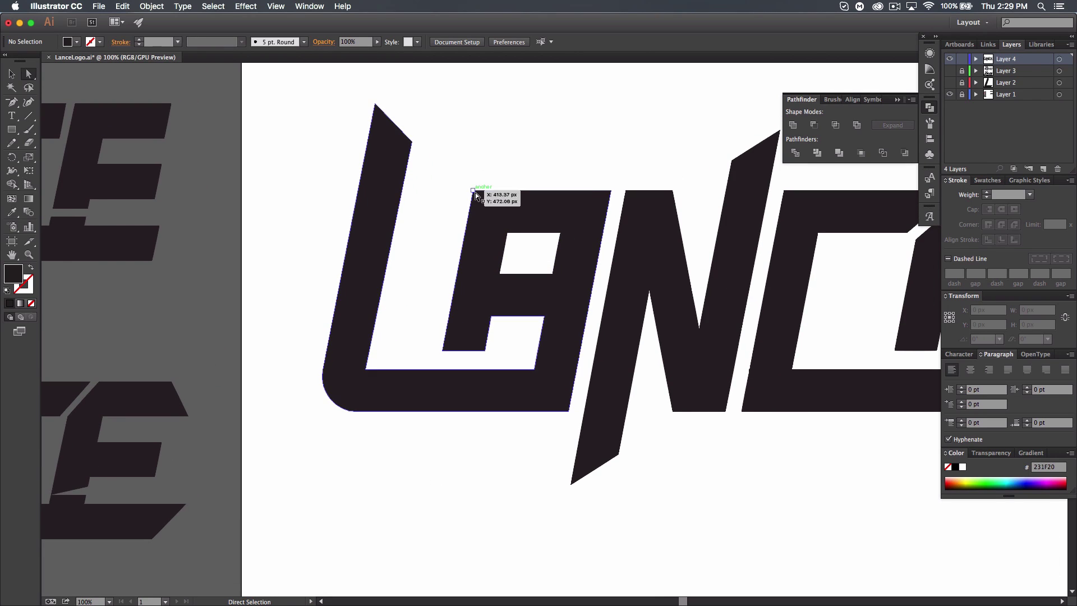
left_click(474, 191)
left_click_drag(481, 200, 497, 229)
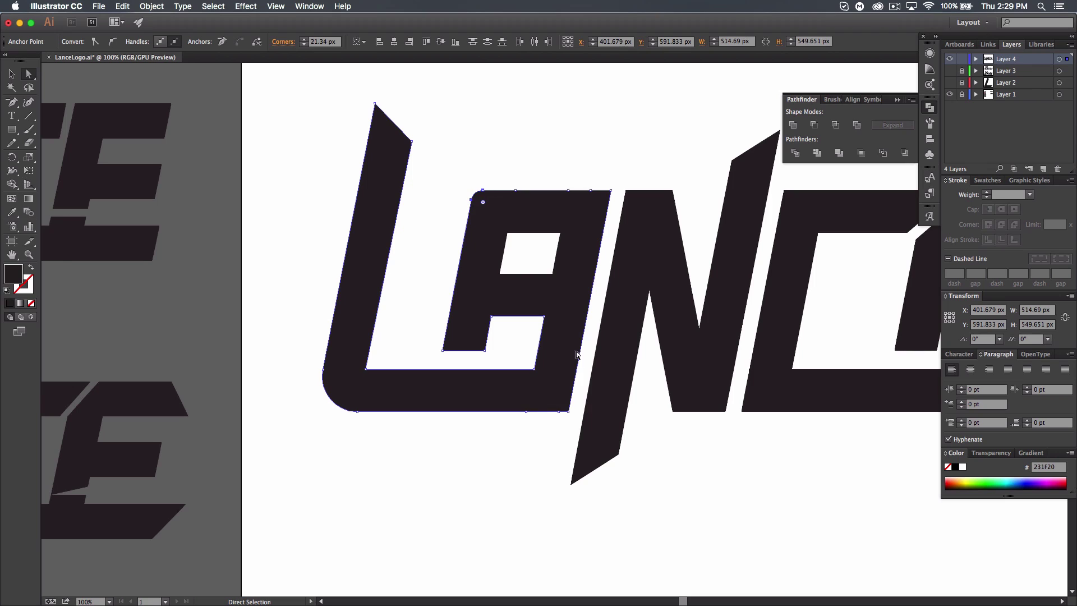
Step: Round the A's lower-right outer corner with a large curve where it joins the L's base bar
left_click(559, 412)
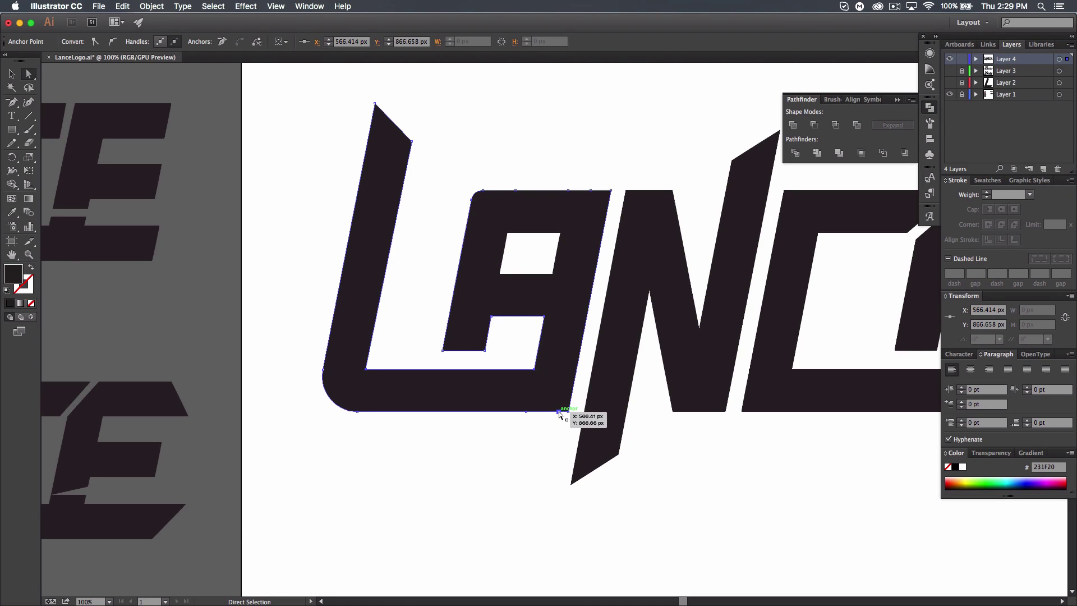
left_click_drag(559, 412, 546, 381)
left_click(565, 437)
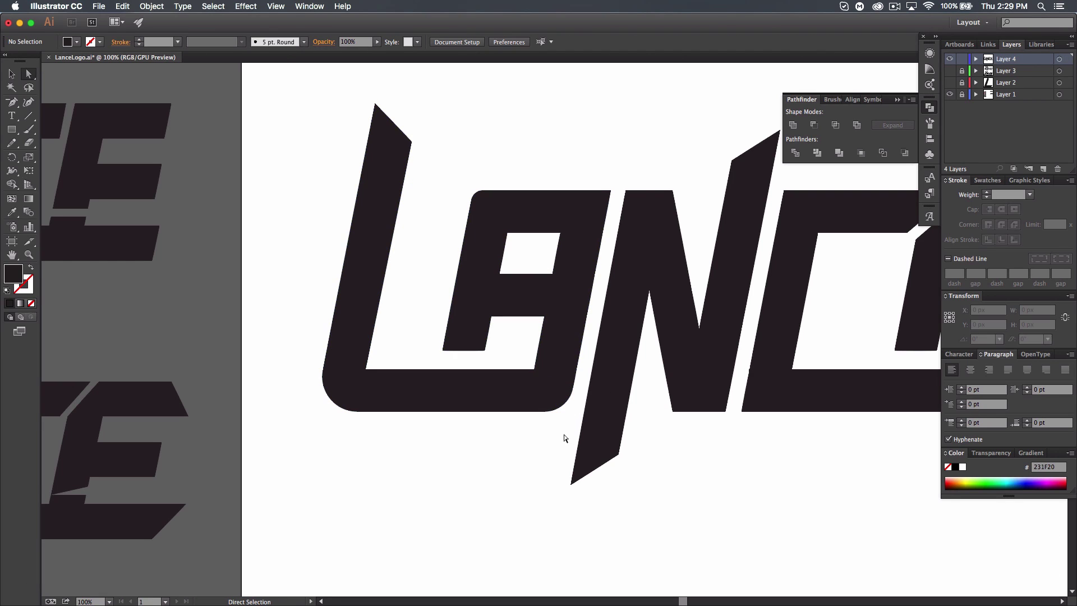
Step: Slightly round both inner corners above the base bar that joins the L and A
left_click(533, 369)
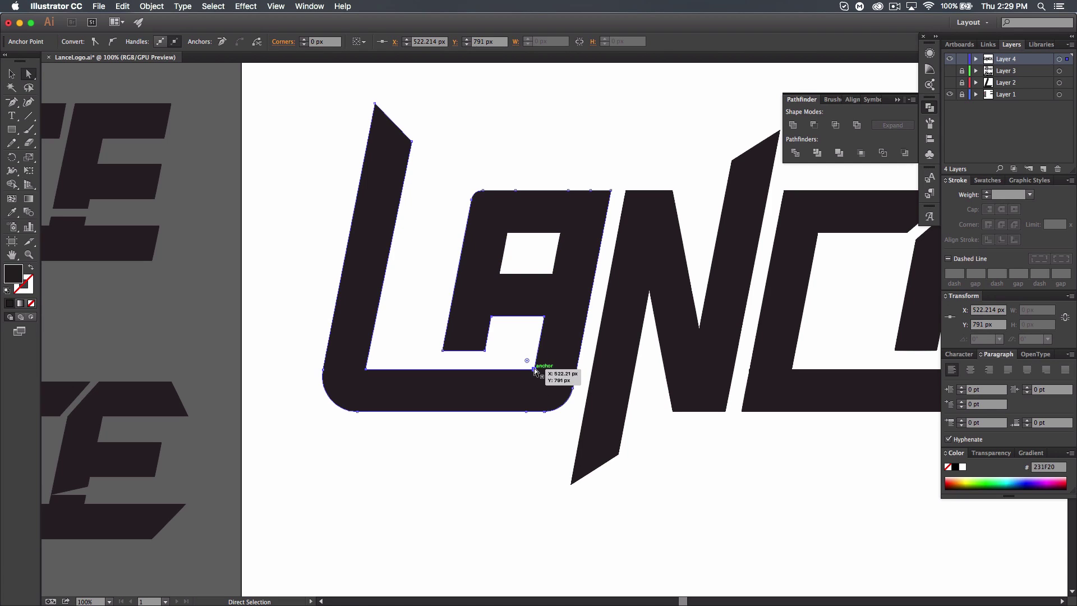
left_click_drag(526, 359, 525, 393)
left_click(534, 445)
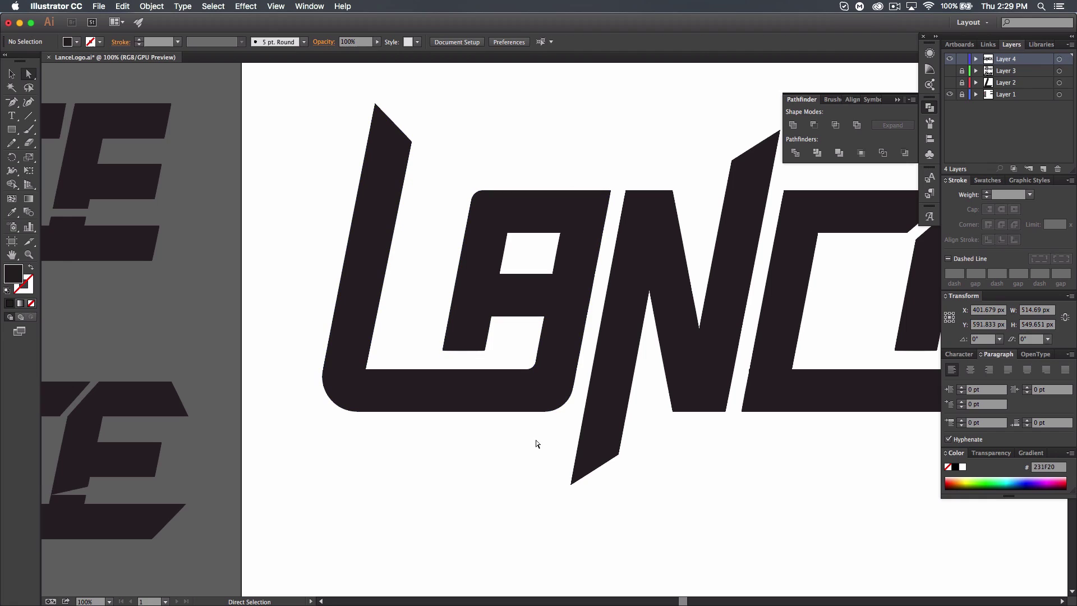
left_click(367, 368)
left_click_drag(375, 363, 376, 360)
left_click(445, 447)
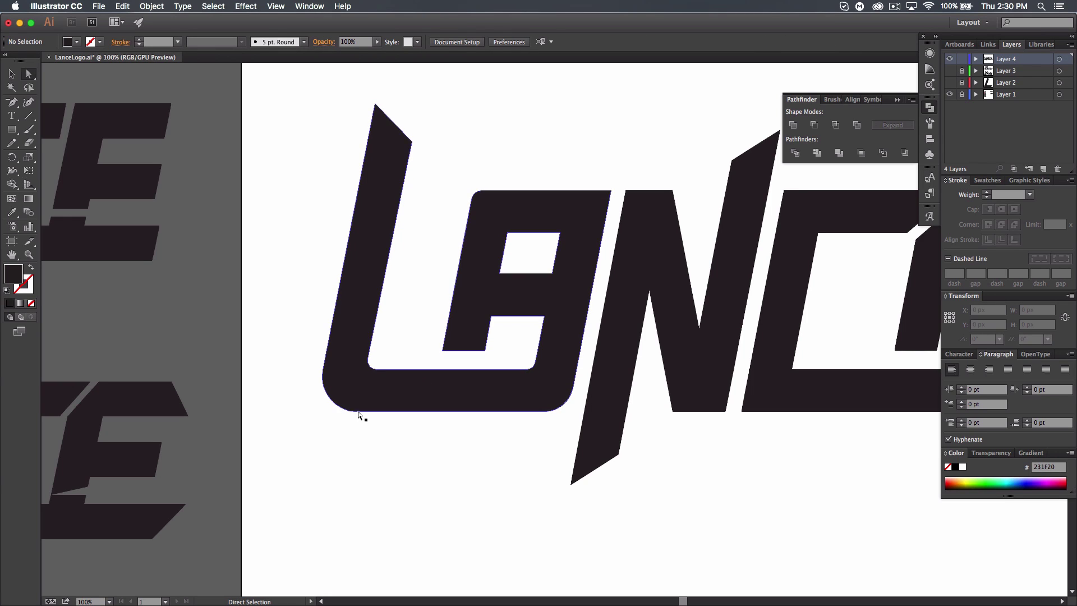
Step: Round the lower-right corner of the E's middle arm with a radius of about 37 px
key("super+minus")
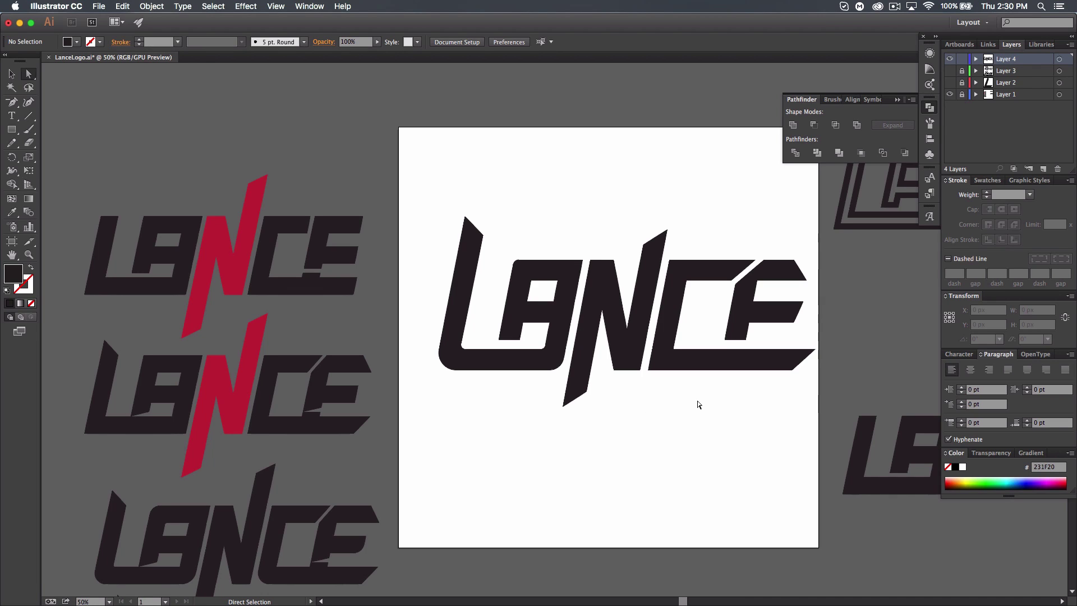
key("space")
left_click_drag(716, 415, 679, 416)
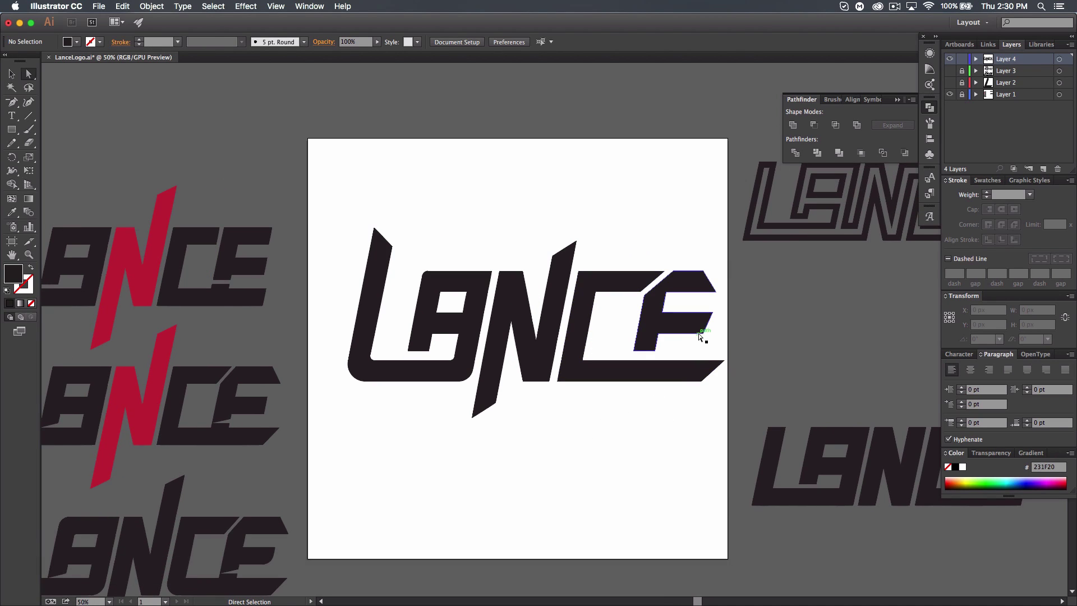
left_click(698, 326)
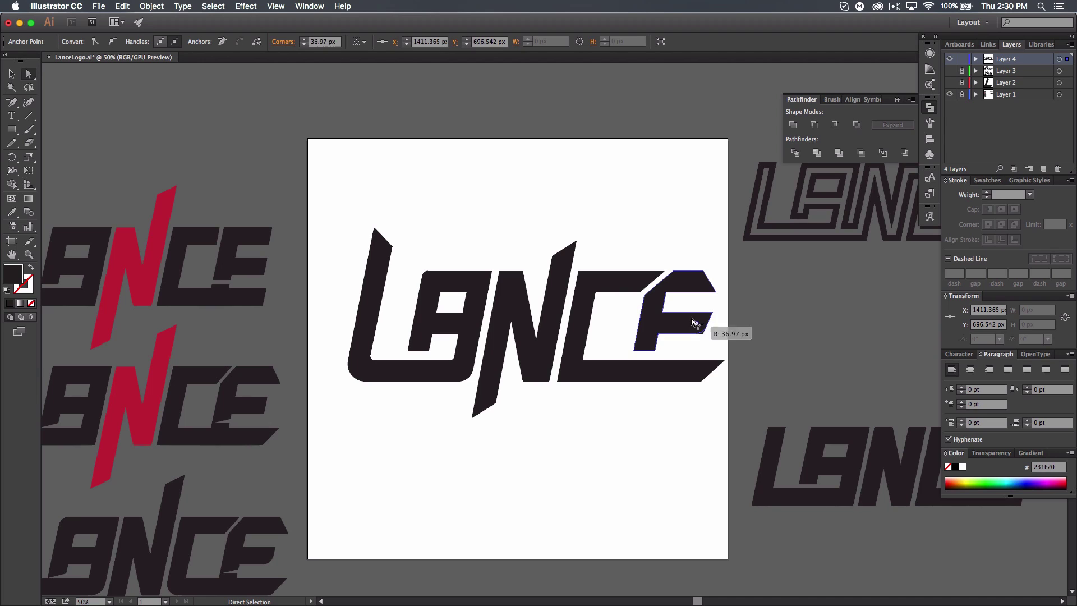
left_click(708, 473)
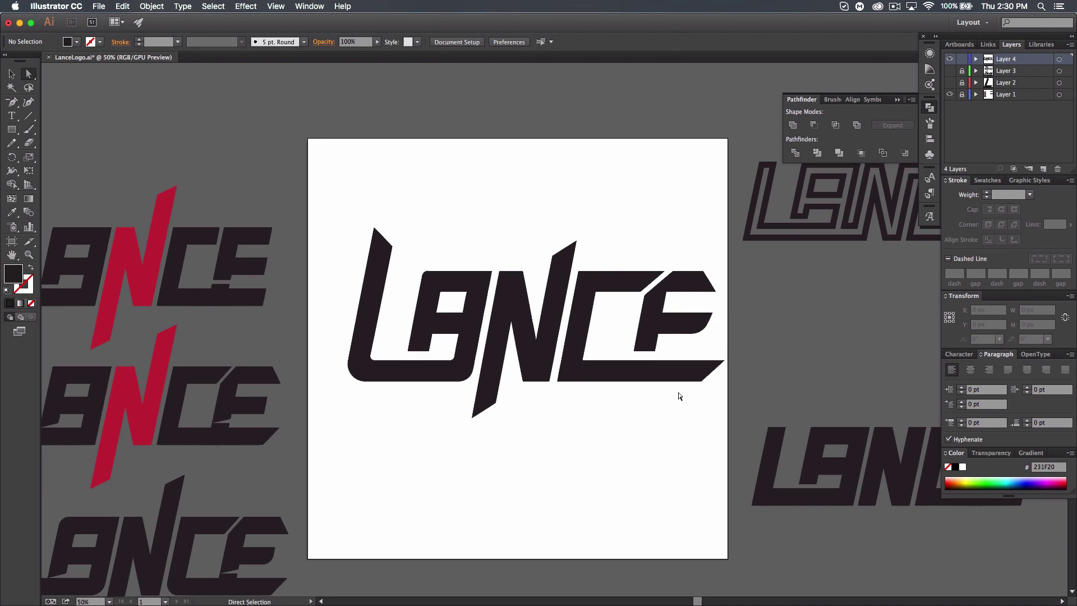
Step: Slide the anchor beside the C's lower-left corner about 46 px right along the bottom edge, and round that corner by about 43 px
left_click(559, 379)
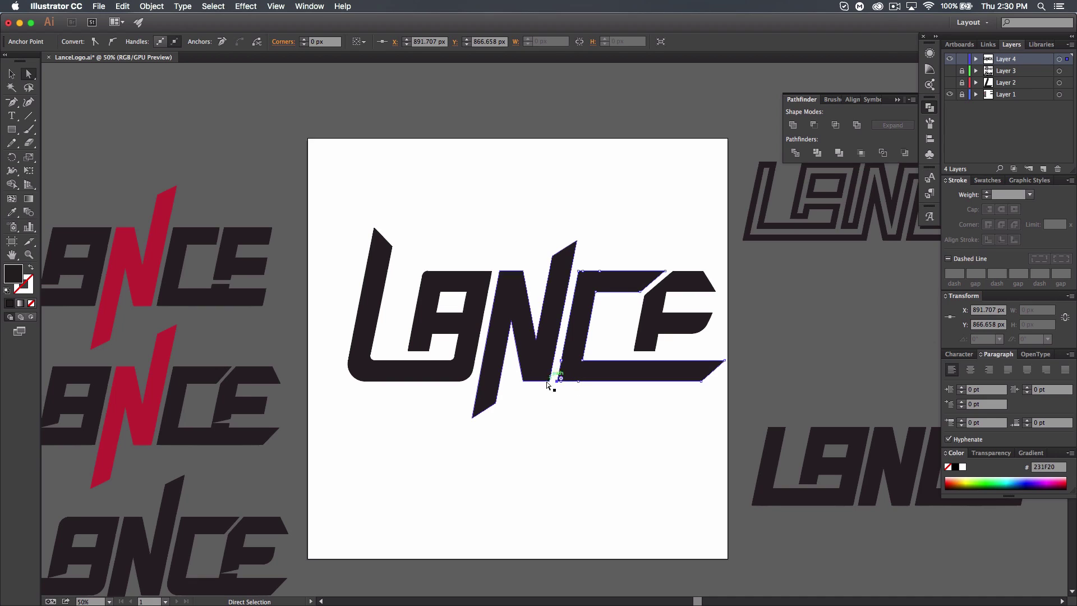
key("super+equal")
key("super+equal")
key("super+equal")
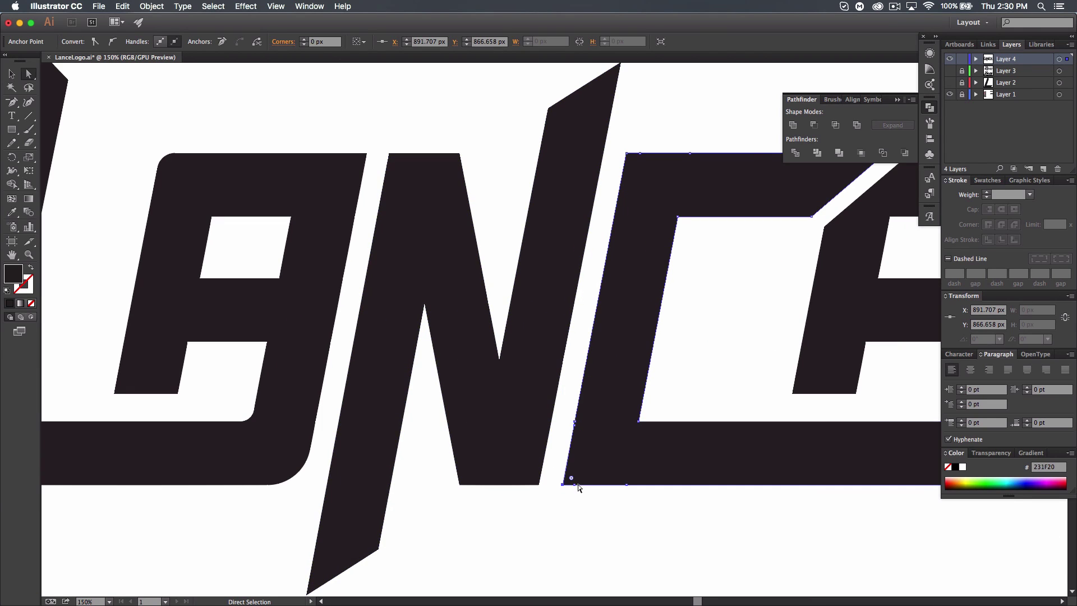
left_click_drag(574, 486, 615, 486)
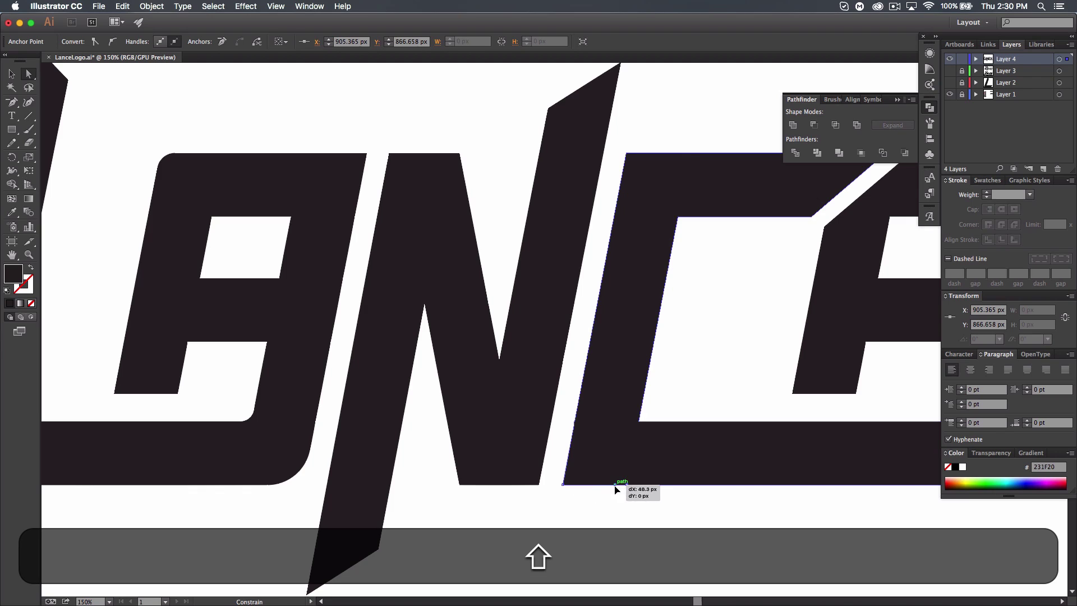
left_click(563, 485)
left_click_drag(578, 477, 612, 456)
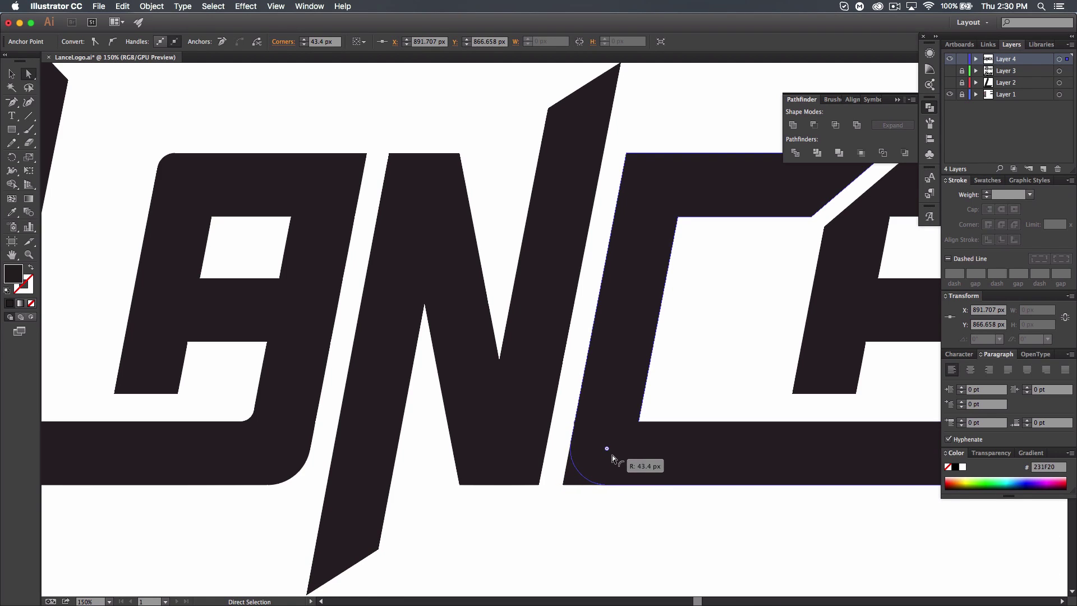
left_click(628, 530)
Step: Draw a narrow upright rectangle crossing the base bar below the A, after comparing the lettering with the earlier variants
key("super+minus")
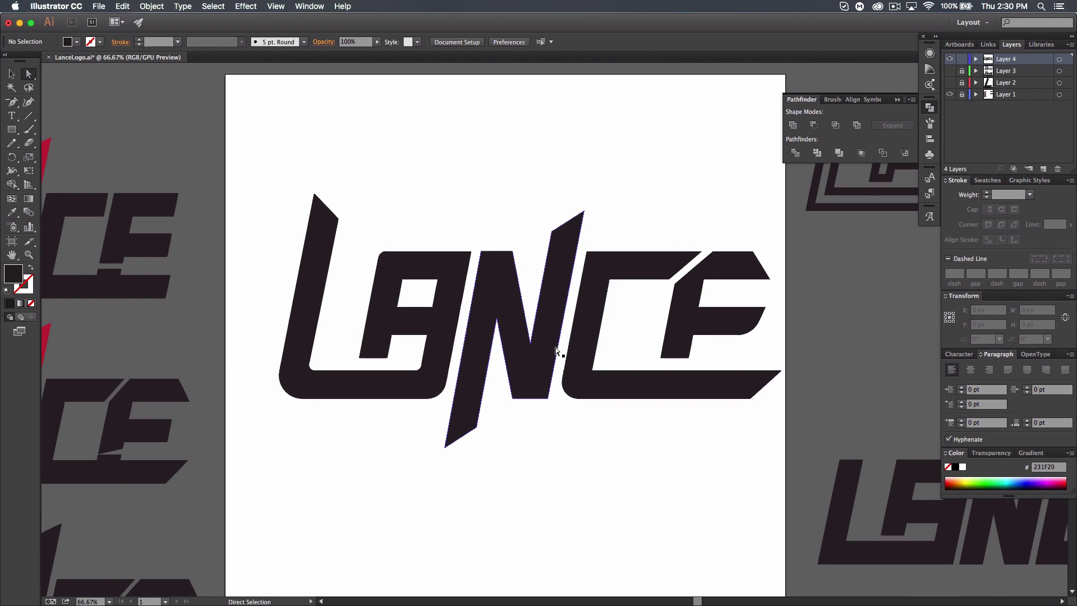
key("super+minus")
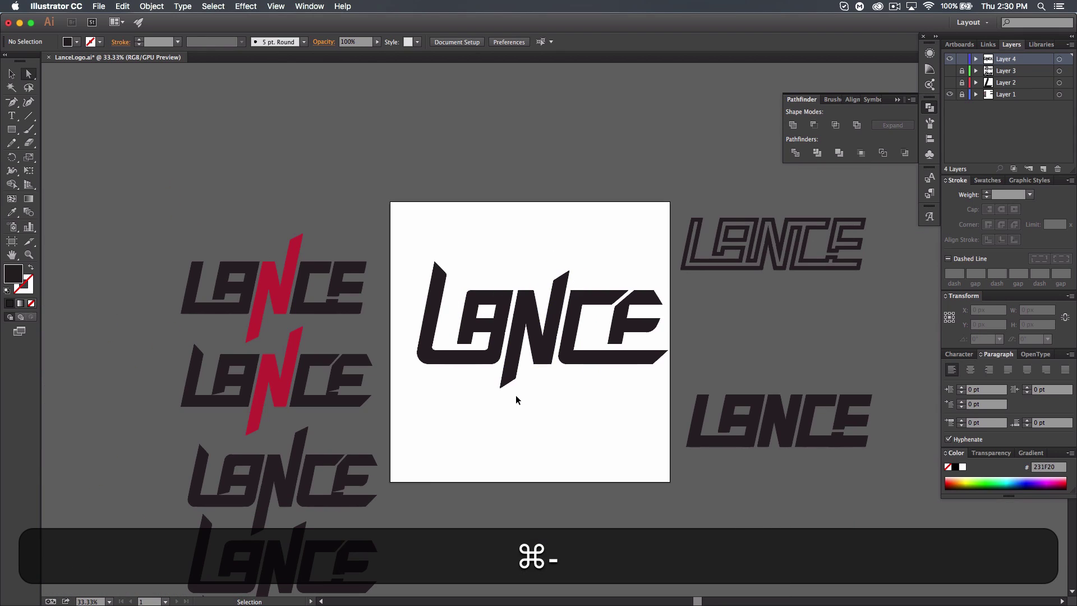
key("space")
left_click_drag(530, 427, 500, 363)
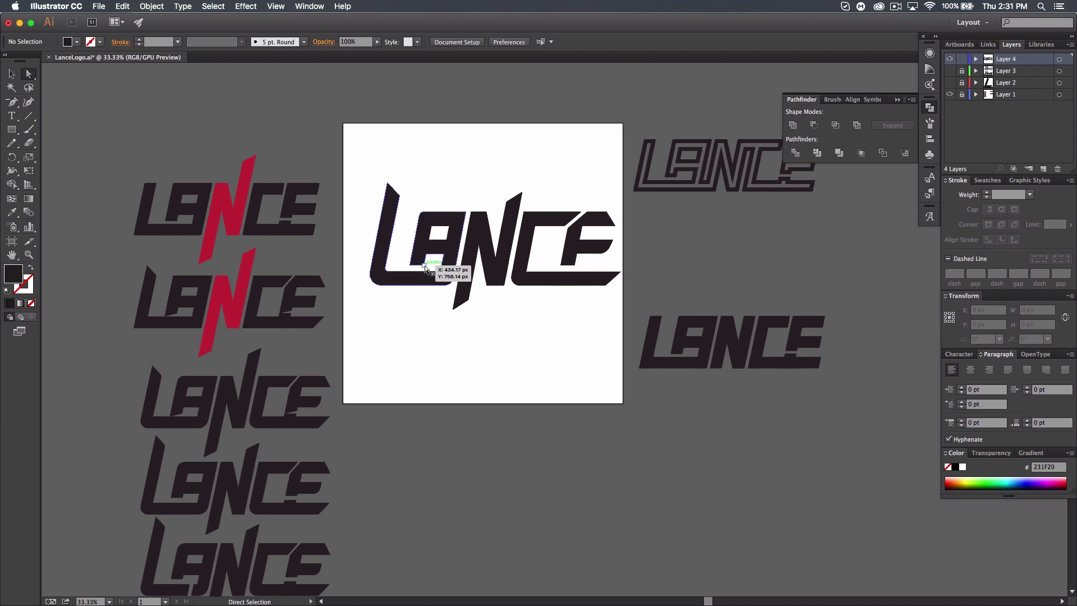
scroll(443, 409, "down", 2)
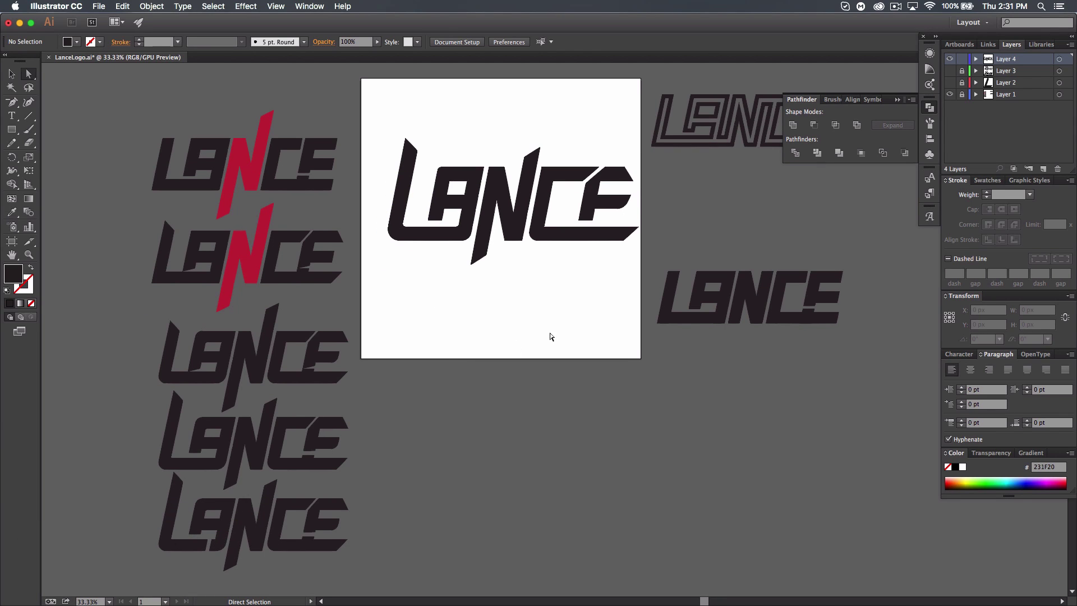
key("super+equal")
key("super+equal")
left_click_drag(438, 306, 443, 365)
key("m")
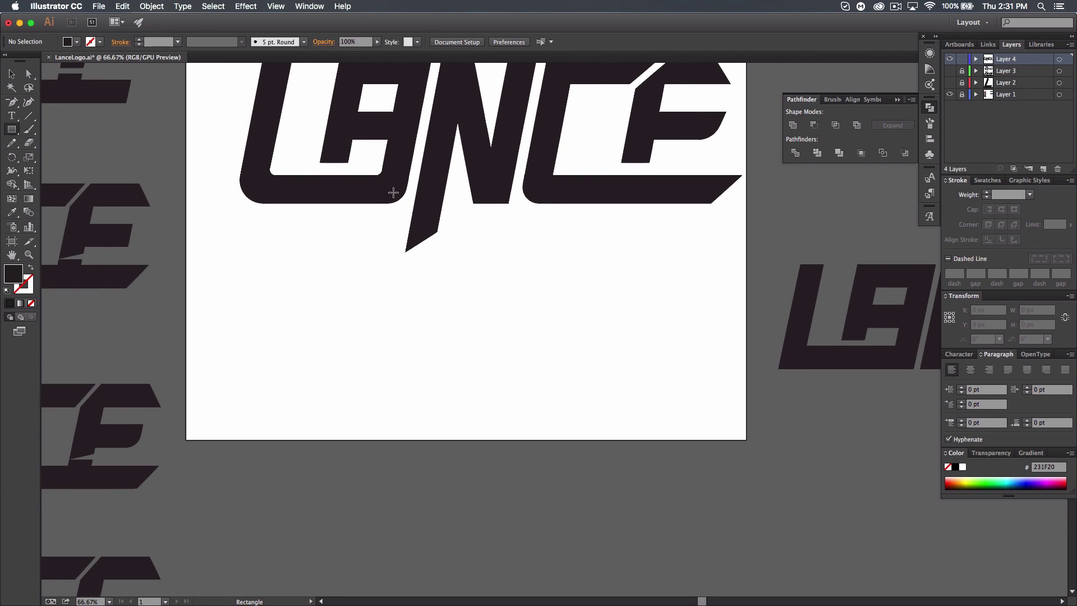
left_click_drag(348, 219, 362, 168)
key("v")
Step: Try to cut the narrow rectangle out of the whole LANCE lettering with Pathfinder Minus Front
scroll(423, 291, "up", 3)
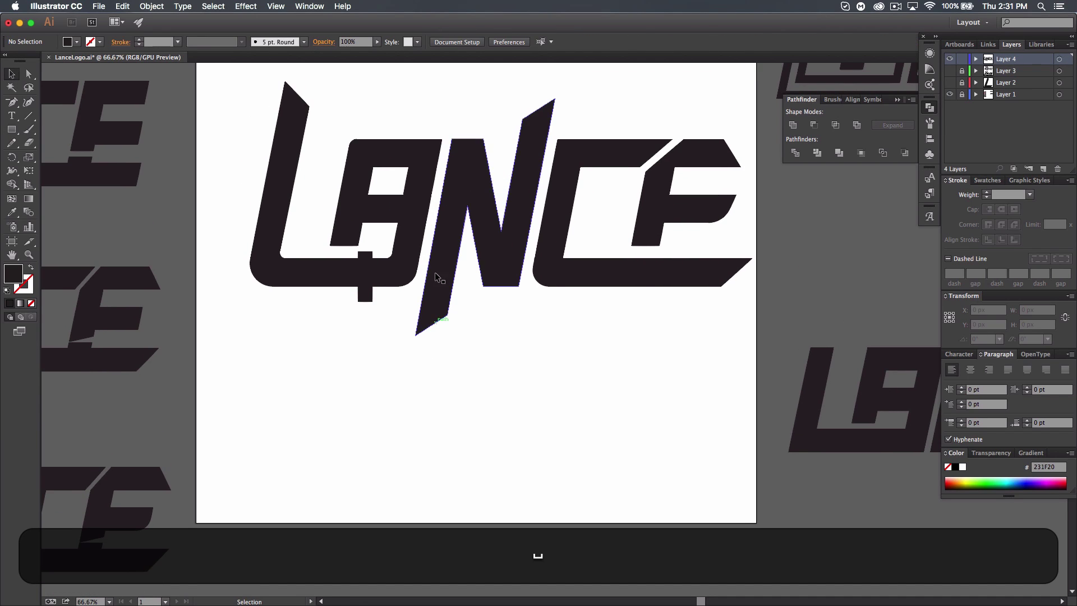
left_click(435, 272)
left_click(369, 301, "shift")
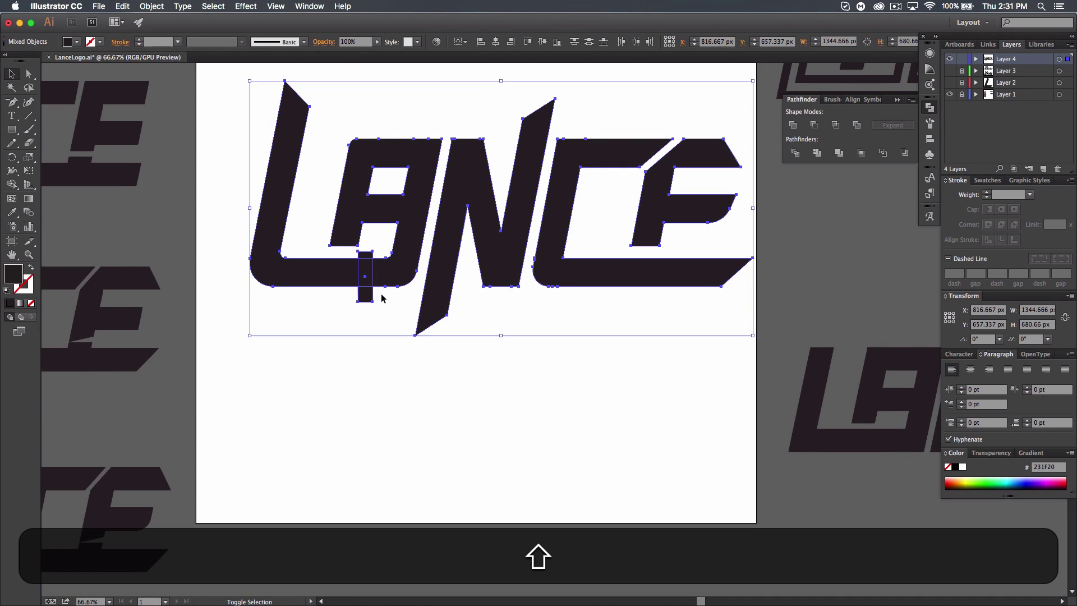
left_click(818, 128)
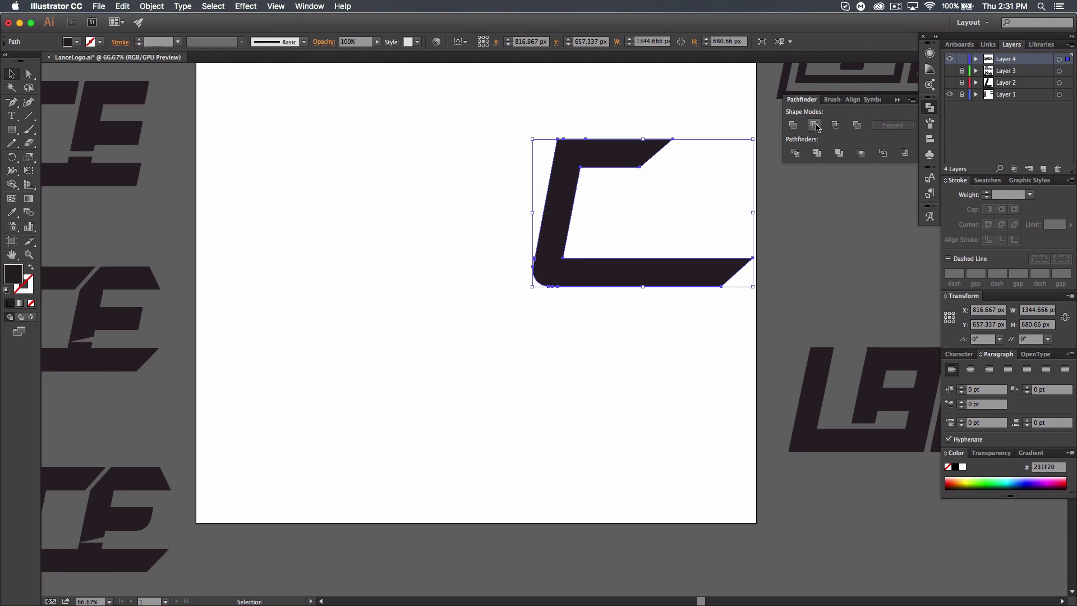
Step: Undo the last Minus Front cut and ungroup the LANCE lettering into separate letter shapes
key("super+z")
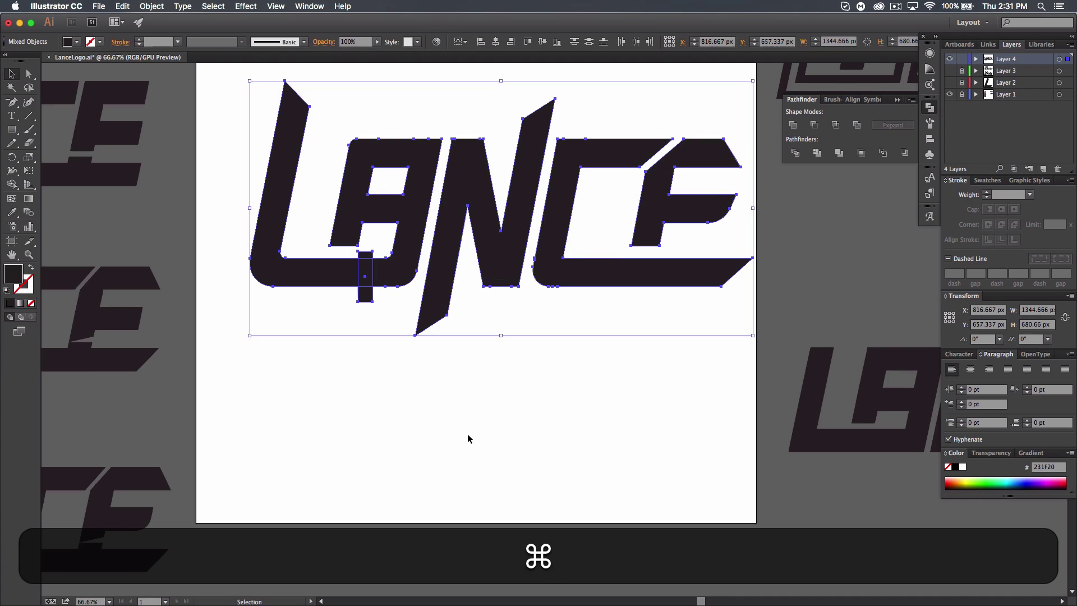
left_click(471, 437)
left_click(533, 271)
right_click(539, 263)
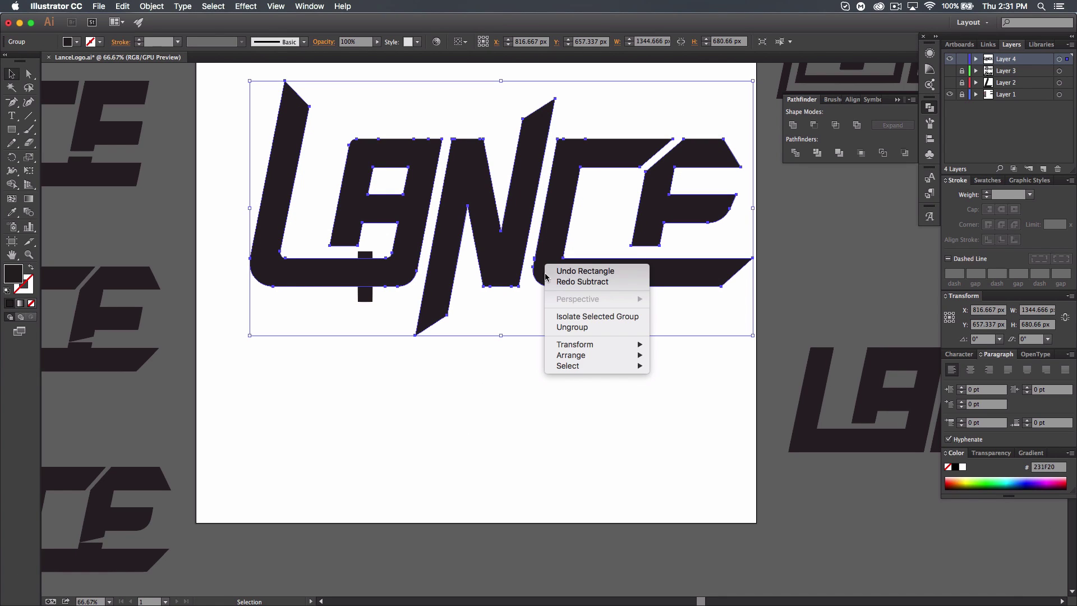
left_click(561, 325)
Step: Cut the narrow rectangle out of the joined L-A shape's base bar with Pathfinder Minus Front
left_click(397, 298)
left_click(393, 278)
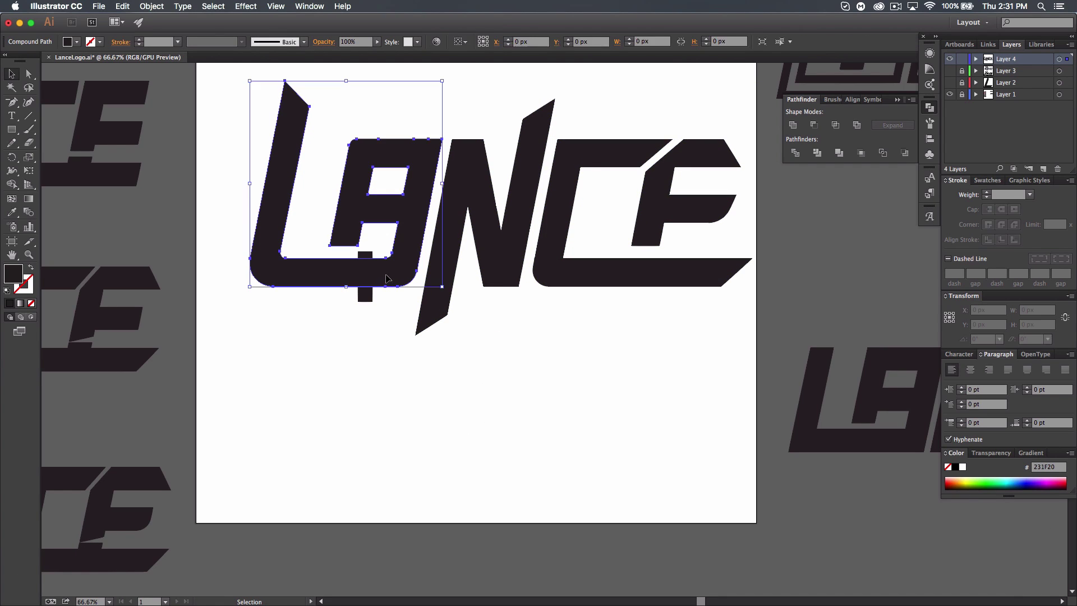
left_click(364, 292, "shift")
left_click(794, 125)
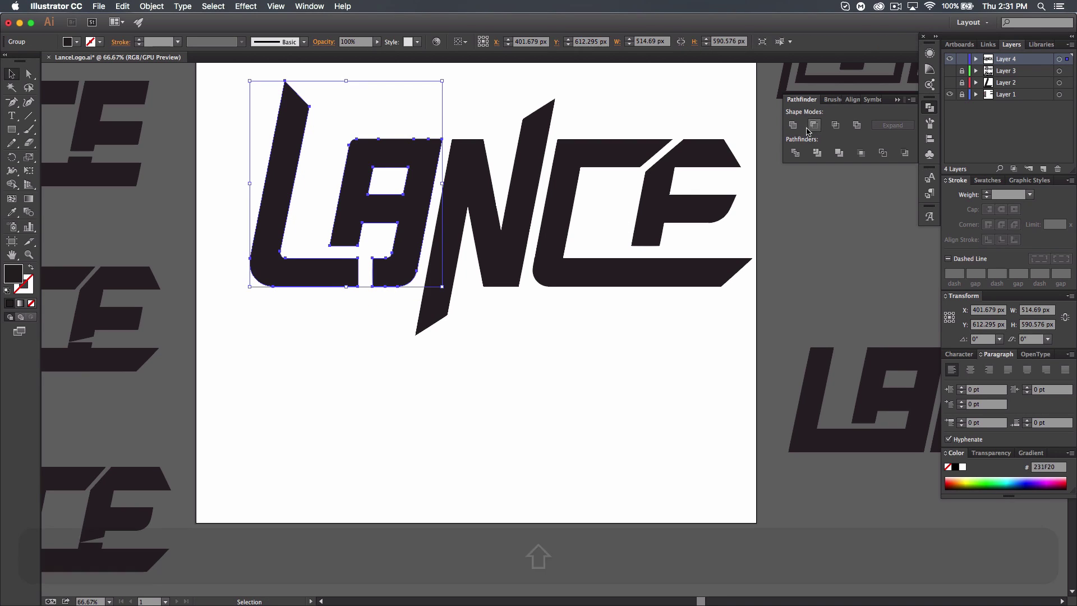
left_click(454, 364)
Step: Select the whole LANCE lettering on the artboard and swap its fill and stroke to leave an unfilled outline
scroll(504, 426, "up", 2)
scroll(504, 426, "right", 2)
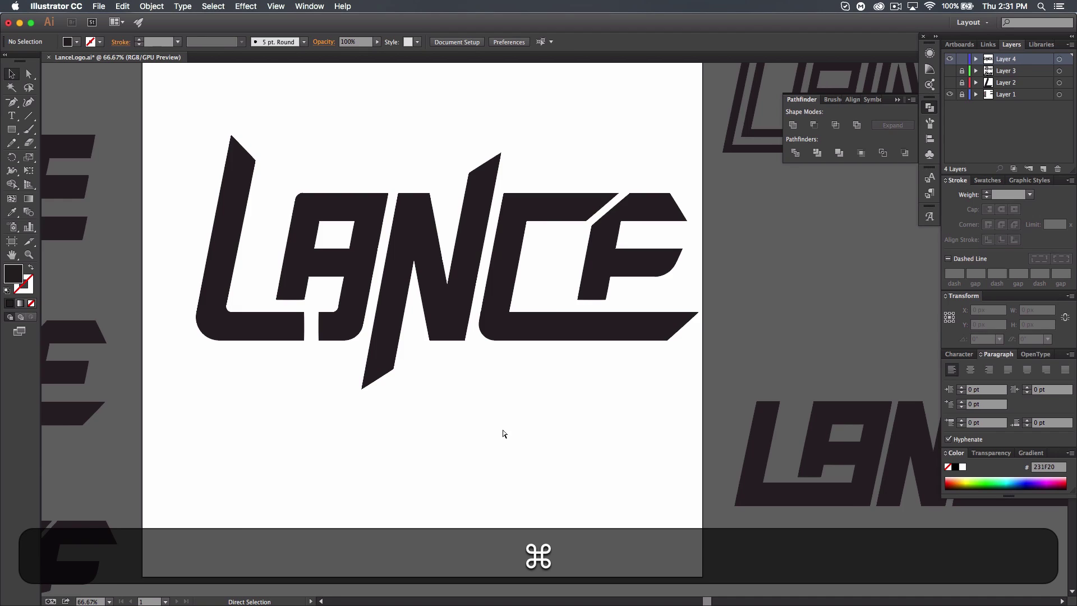
key("super+minus")
key("super+minus")
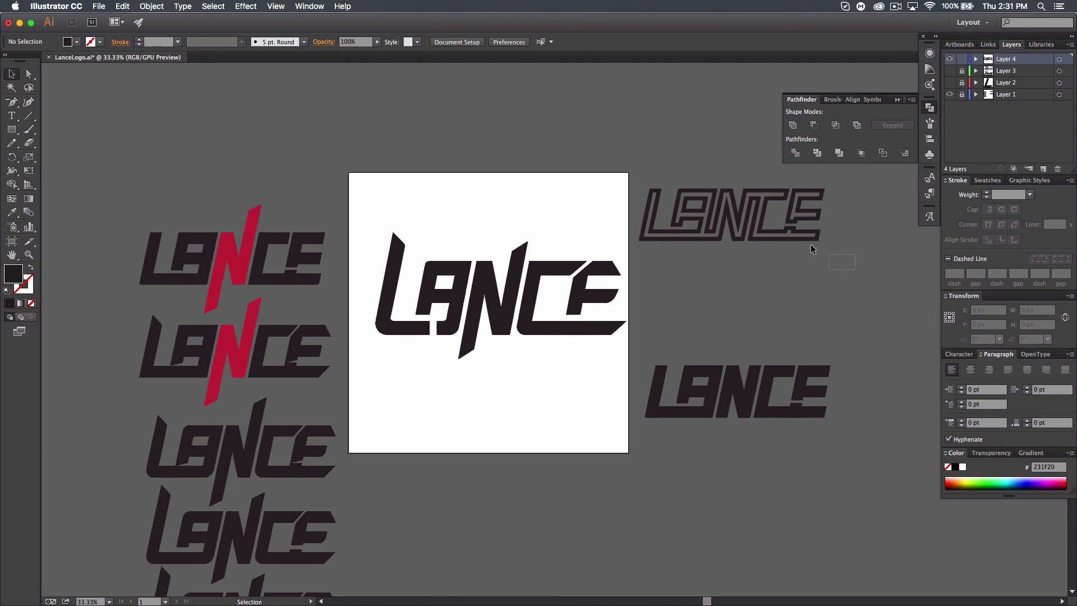
left_click_drag(617, 377, 377, 202)
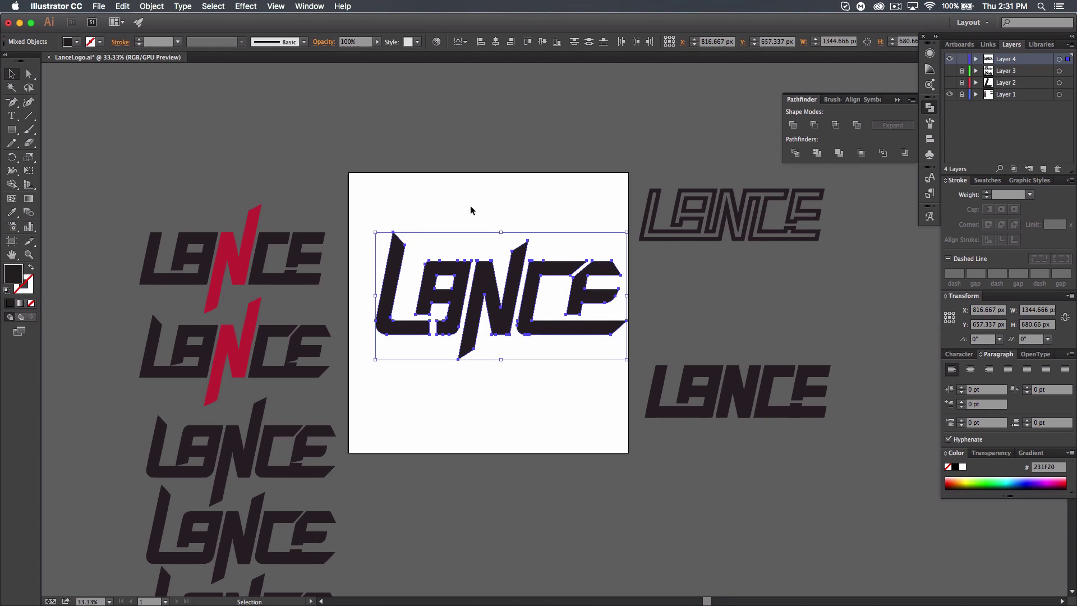
left_click(32, 270)
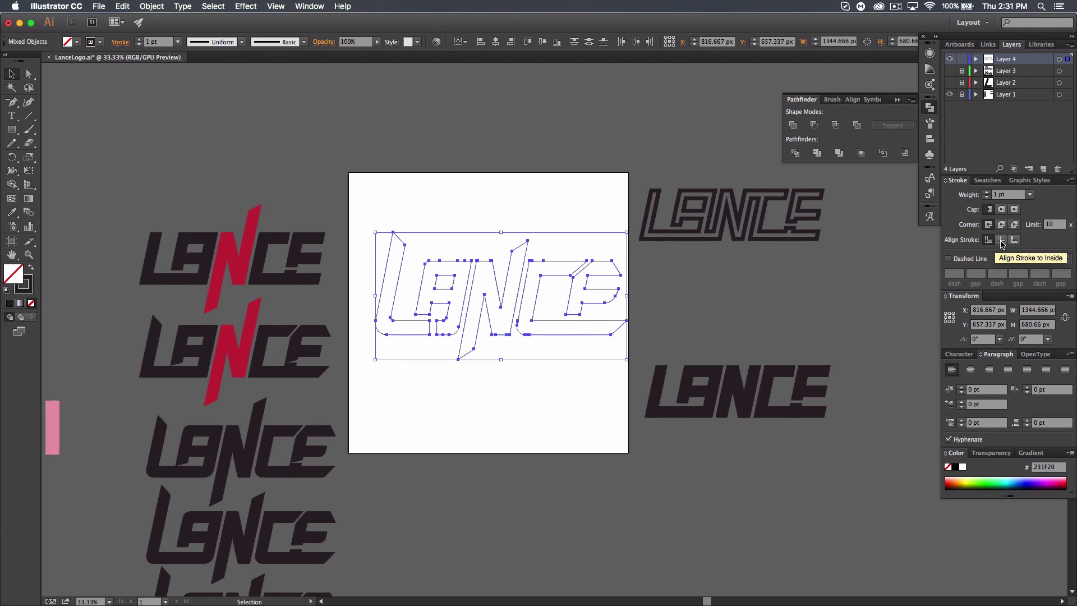
Step: Align the lettering's stroke to the inside and set its weight to 26 pt
left_click(1002, 241)
left_click(986, 192)
left_click(985, 192)
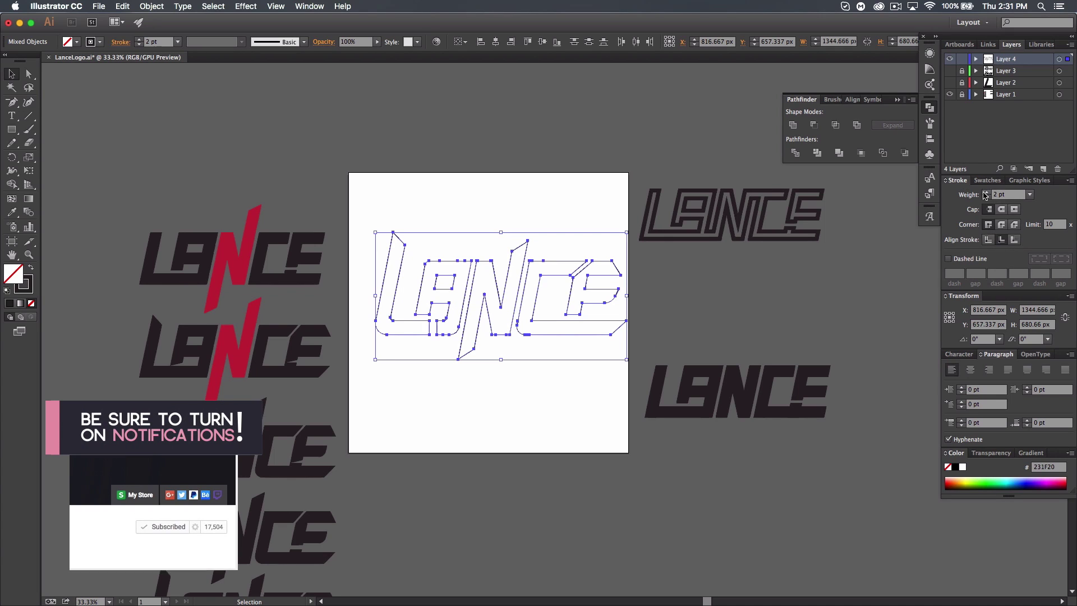
left_click(986, 192)
left_click(985, 192)
left_click(986, 192)
left_click(985, 192)
left_click(986, 192)
left_click(985, 192)
left_click(985, 192)
left_click(986, 192)
left_click(985, 191)
left_click(985, 192)
left_click(986, 192)
left_click(986, 192)
left_click(985, 192)
left_click(986, 192)
left_click(986, 192)
left_click(986, 192)
left_click(986, 192)
left_click(986, 192)
left_click(985, 192)
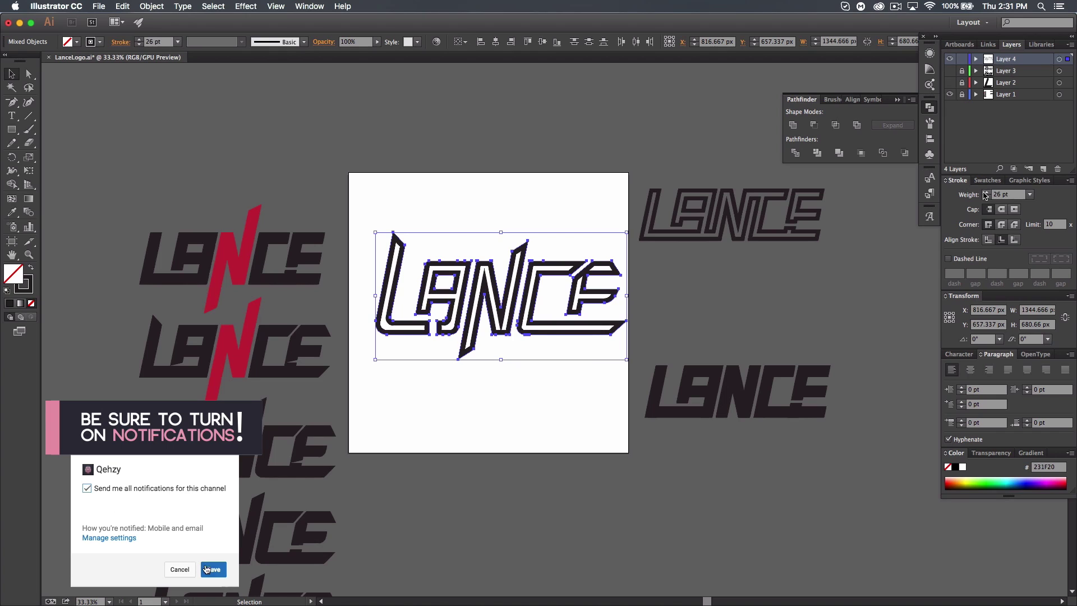
left_click(494, 433)
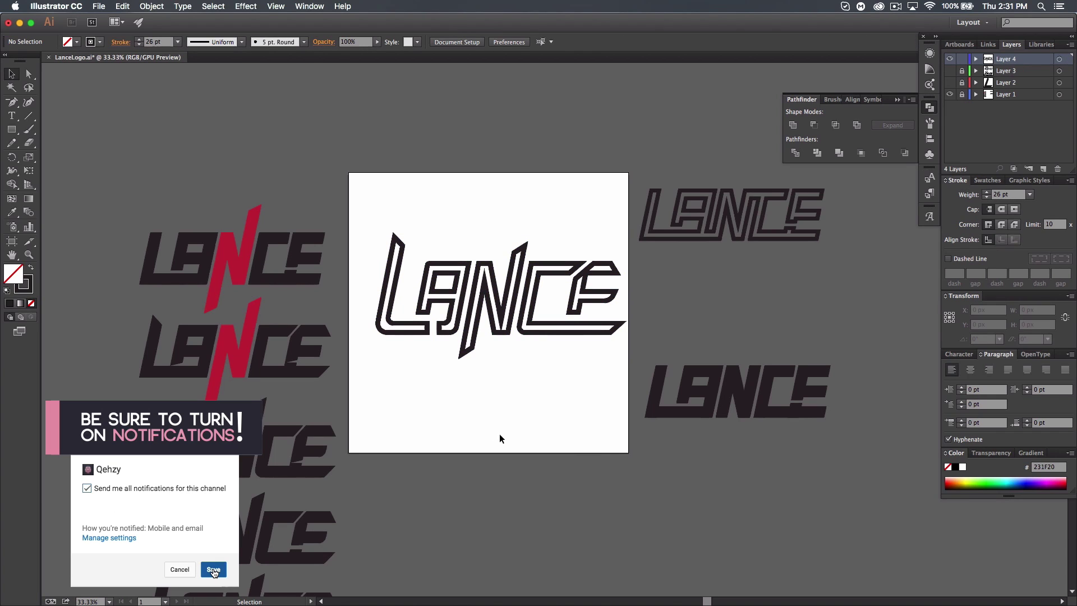